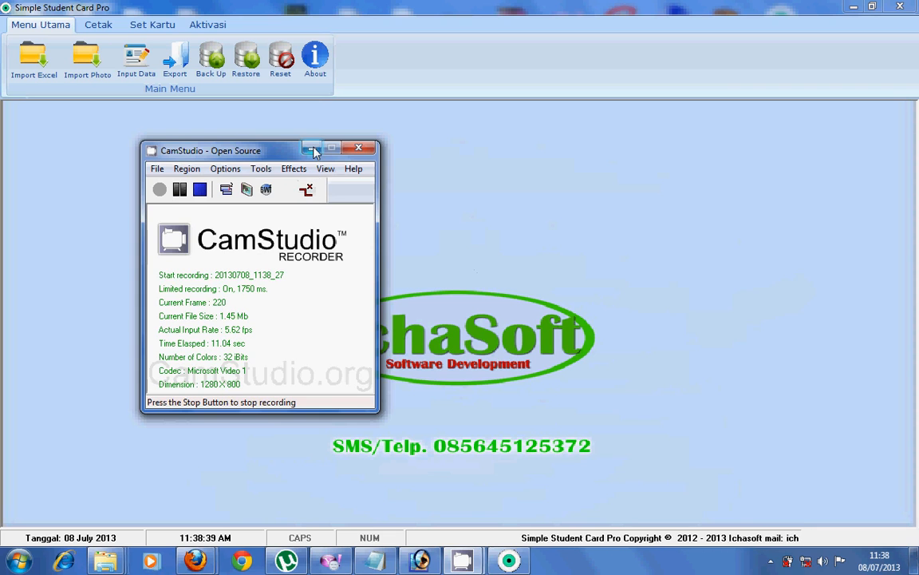
Minimize the recorder window, view the program's About information and close it.
{"action": "left_click", "coordinate": [312, 149]}
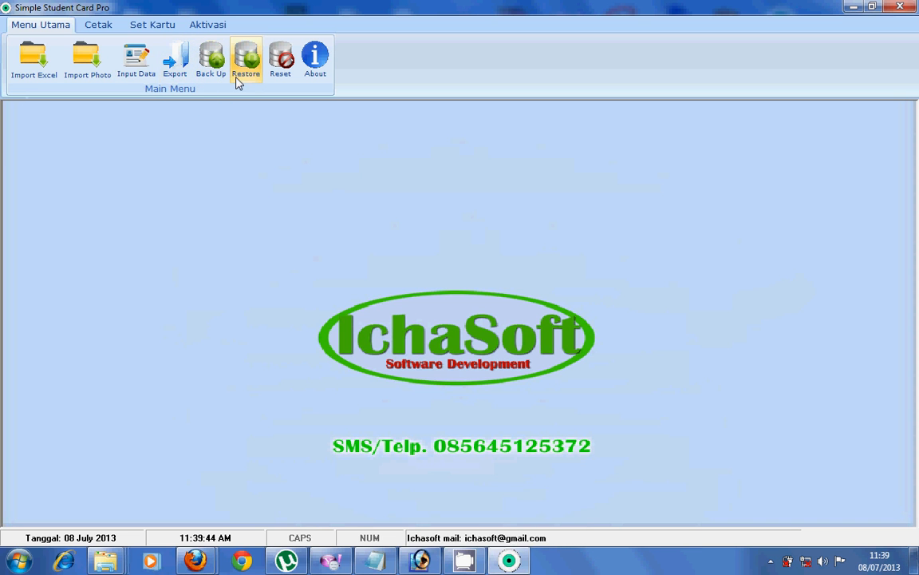
{"action": "left_click", "coordinate": [313, 72]}
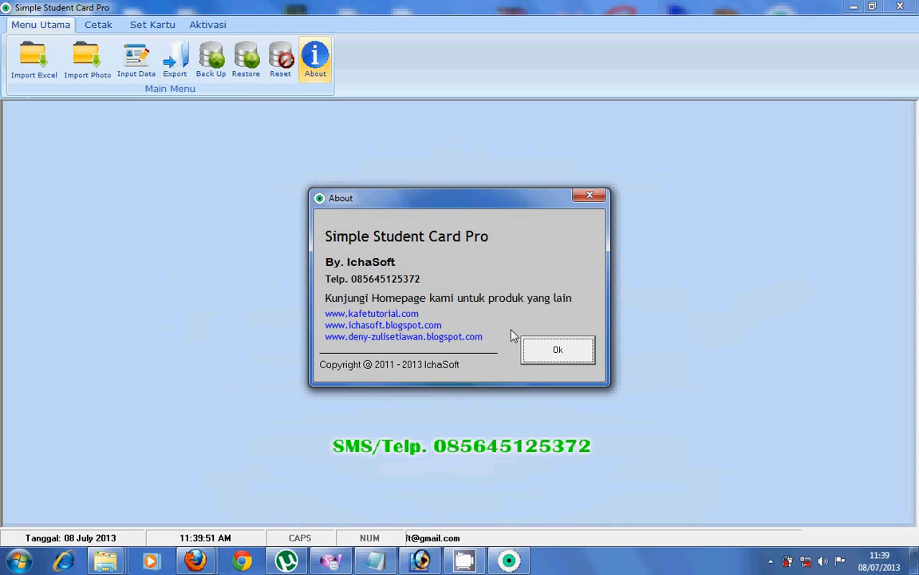
{"action": "left_click", "coordinate": [568, 357]}
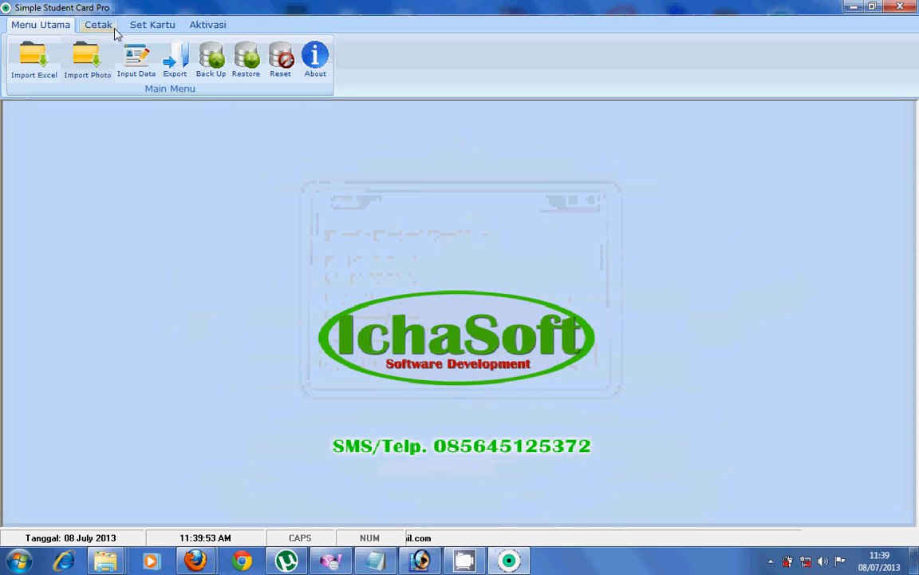
Open the card settings and change the school name in Label 2 to SMA NEGERI 1 SURABAYA.
{"action": "left_click", "coordinate": [144, 28]}
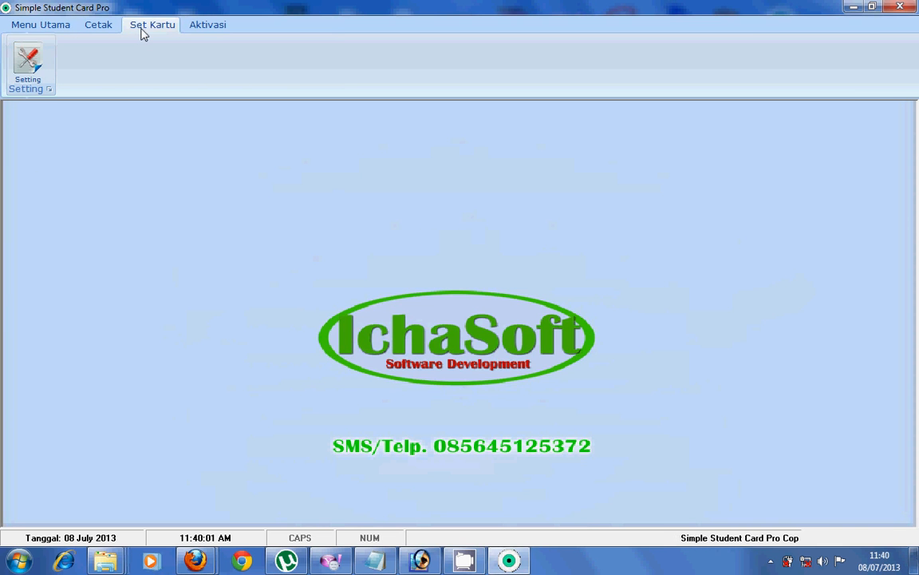
{"action": "left_click", "coordinate": [26, 68]}
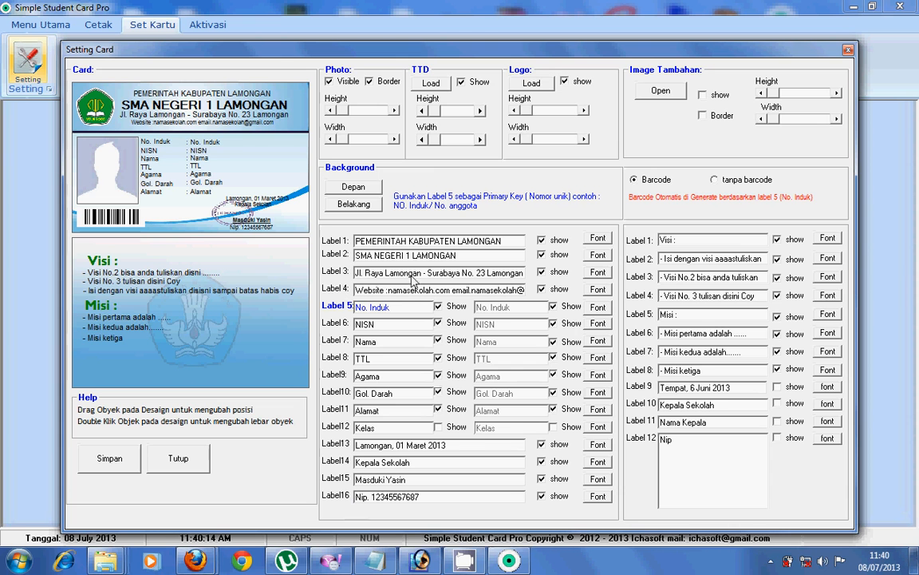
{"action": "left_click", "coordinate": [515, 243]}
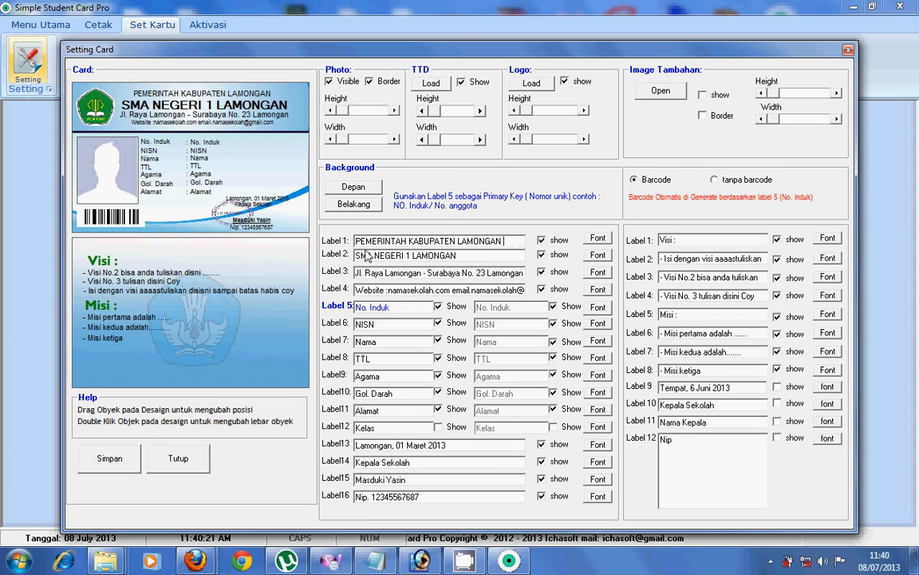
{"action": "left_click_drag", "start_coordinate": [455, 255], "coordinate": [369, 253]}
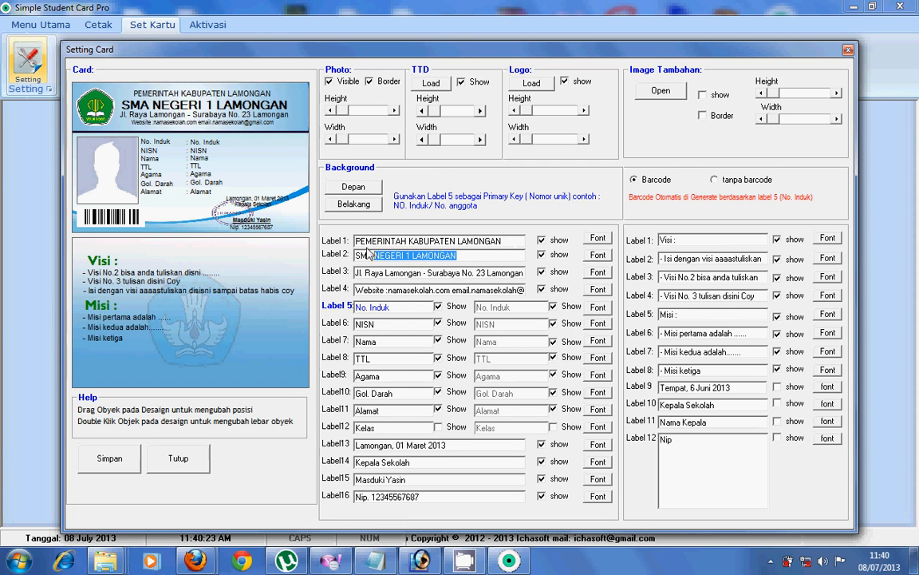
{"action": "type", "text": "SURABAYA"}
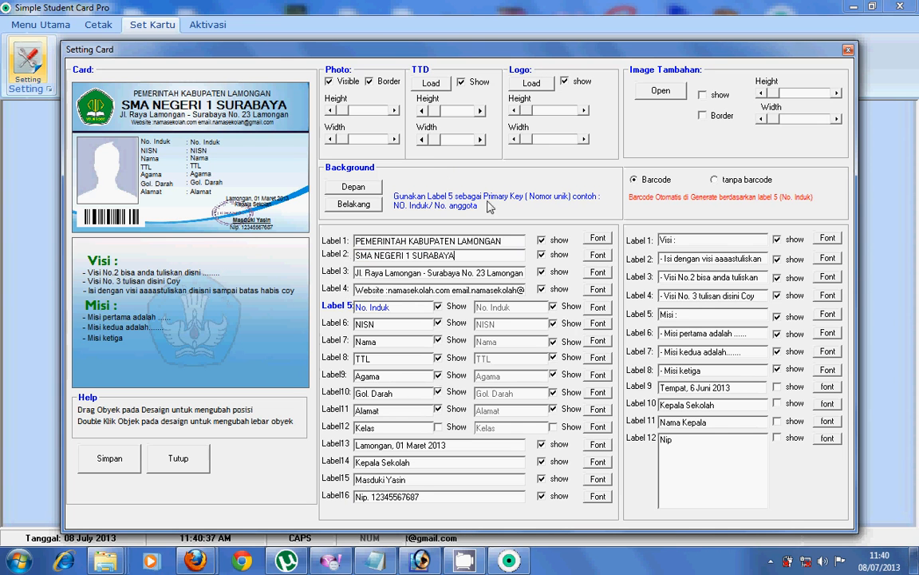
Set the font color of the school name in Label 2 to Green.
{"action": "left_click", "coordinate": [598, 255]}
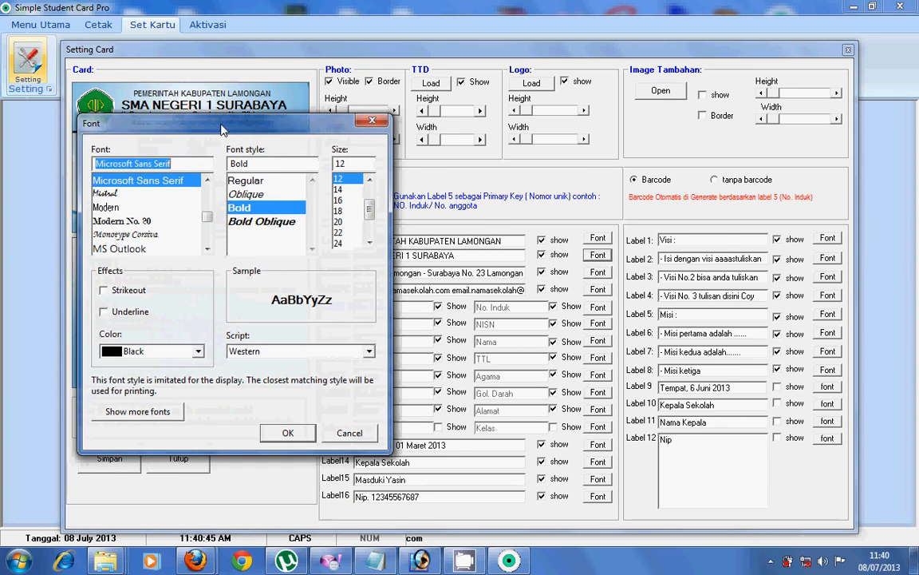
{"action": "left_click_drag", "start_coordinate": [221, 129], "coordinate": [546, 175]}
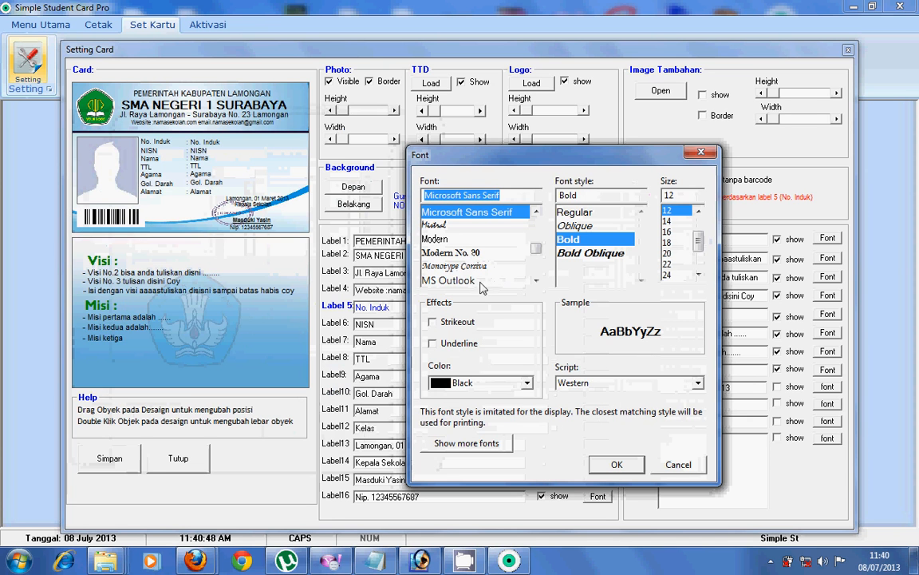
{"action": "left_click", "coordinate": [527, 383]}
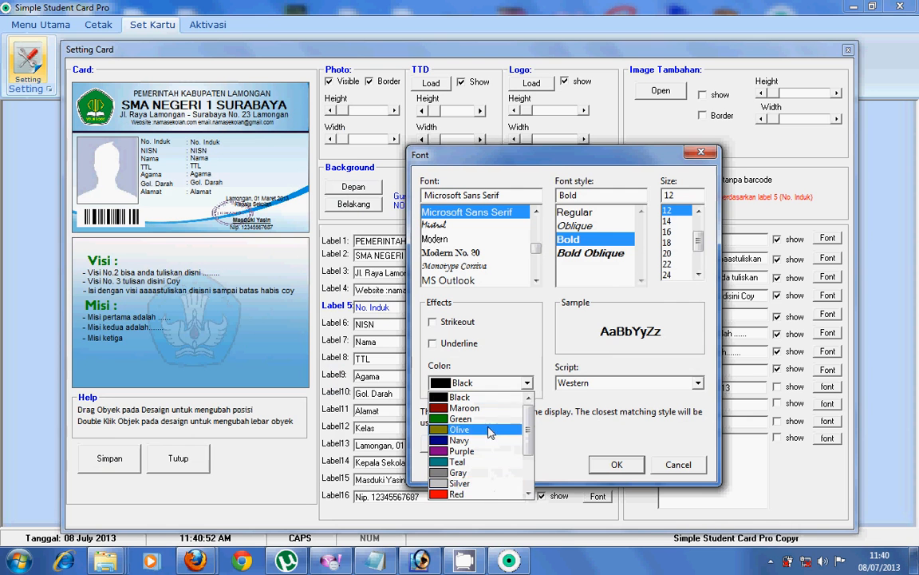
{"action": "left_click", "coordinate": [467, 419]}
{"action": "left_click", "coordinate": [617, 465]}
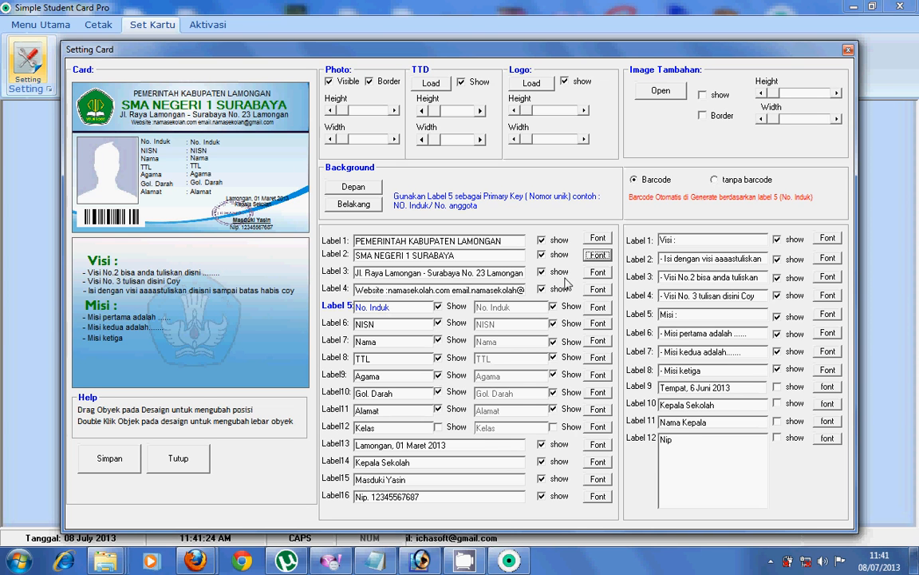
Switch the card to the version without a barcode and back to Barcode.
{"action": "left_click", "coordinate": [633, 183]}
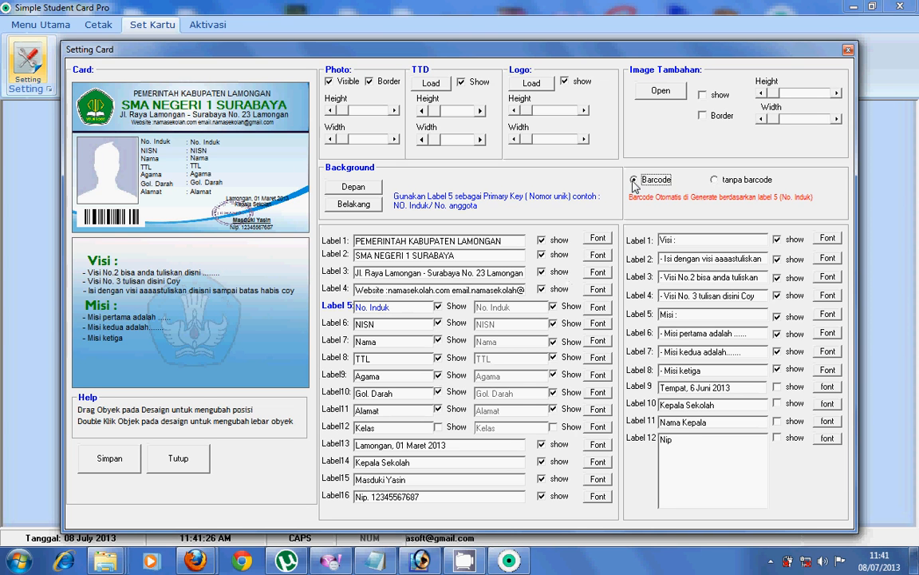
{"action": "left_click", "coordinate": [714, 182]}
{"action": "left_click", "coordinate": [637, 182]}
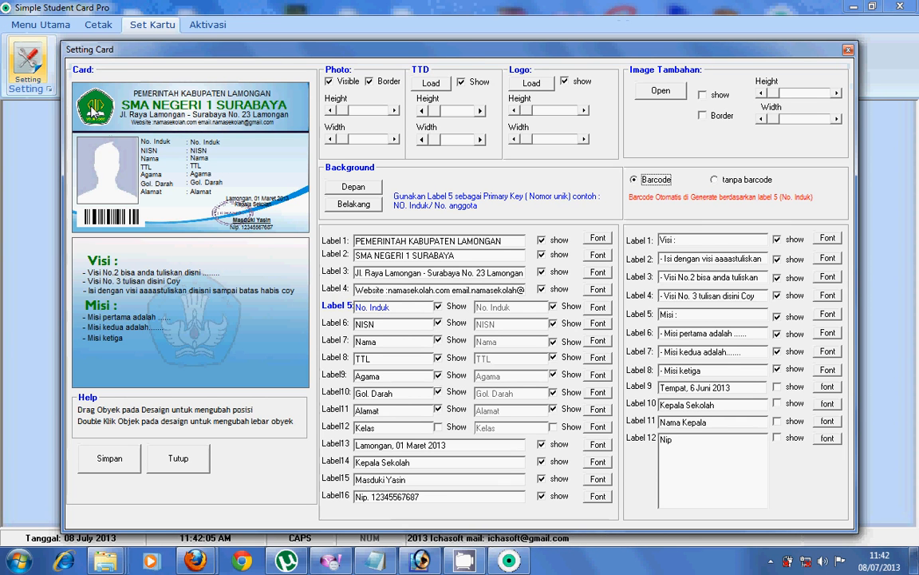
Rearrange the card header with the logo at its right end and the text lines shifted left, and save the design.
{"action": "left_click_drag", "start_coordinate": [93, 111], "coordinate": [289, 121]}
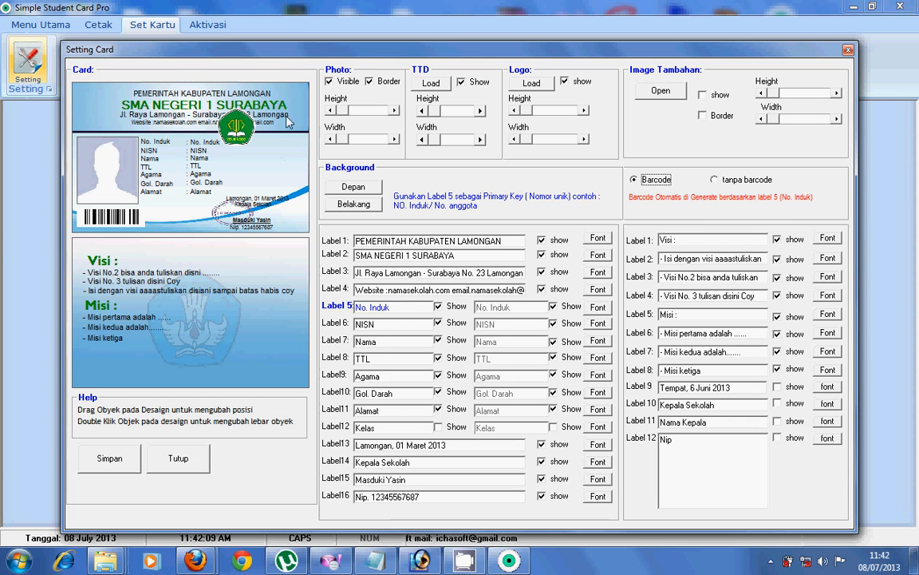
{"action": "left_click_drag", "start_coordinate": [230, 134], "coordinate": [281, 109]}
{"action": "left_click_drag", "start_coordinate": [218, 93], "coordinate": [167, 125]}
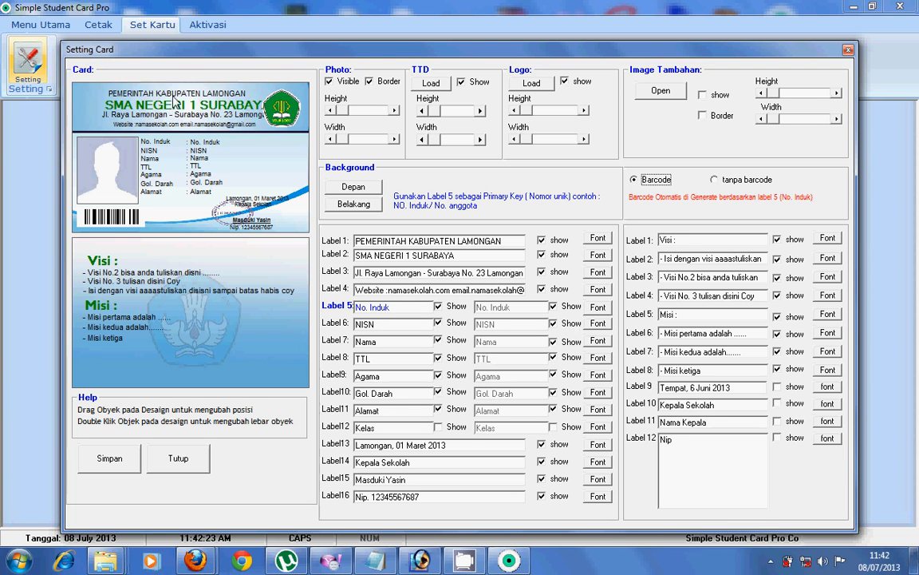
{"action": "left_click_drag", "start_coordinate": [167, 97], "coordinate": [162, 125]}
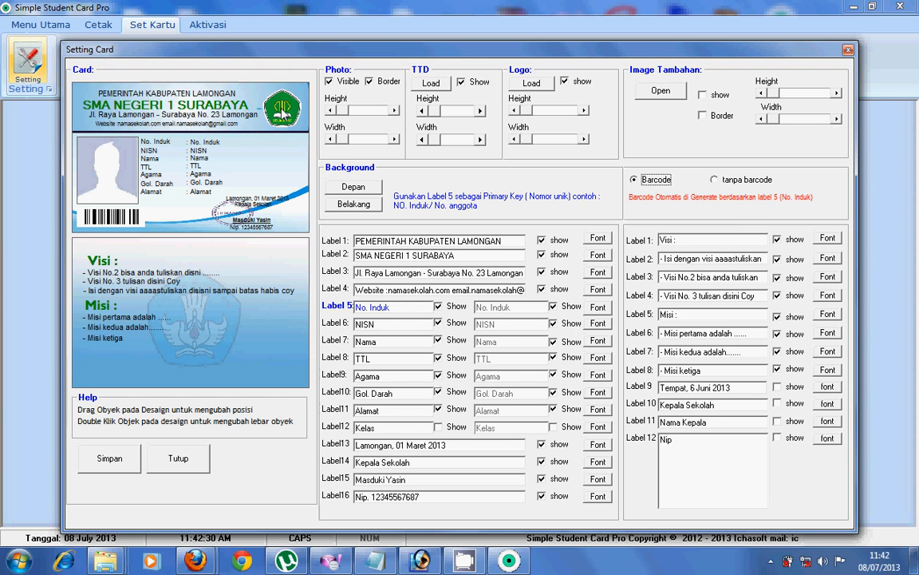
{"action": "left_click_drag", "start_coordinate": [188, 95], "coordinate": [197, 104]}
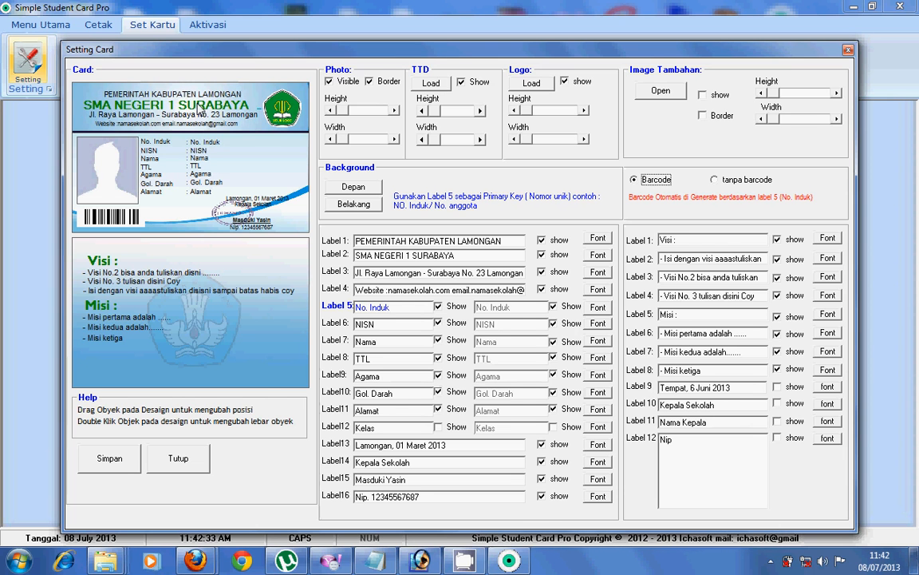
{"action": "left_click", "coordinate": [123, 465]}
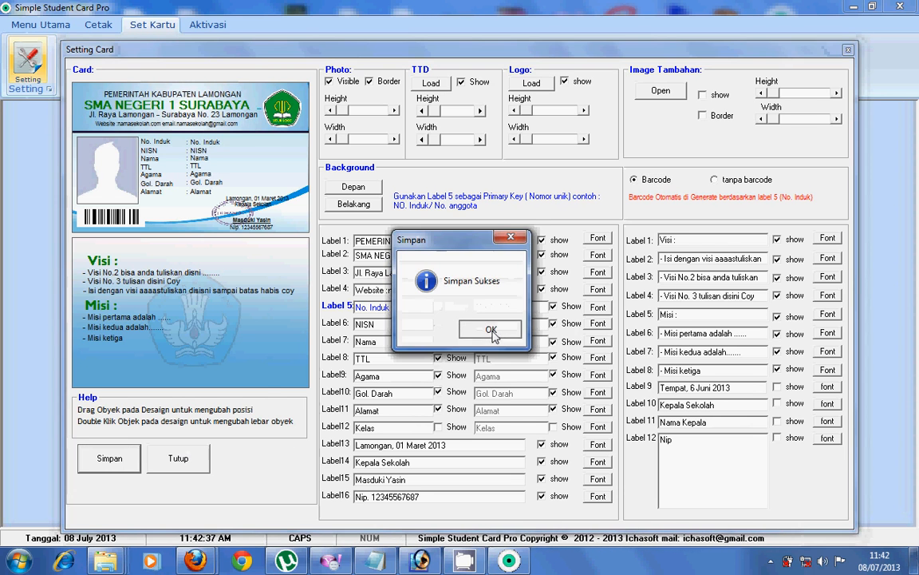
{"action": "left_click", "coordinate": [546, 328]}
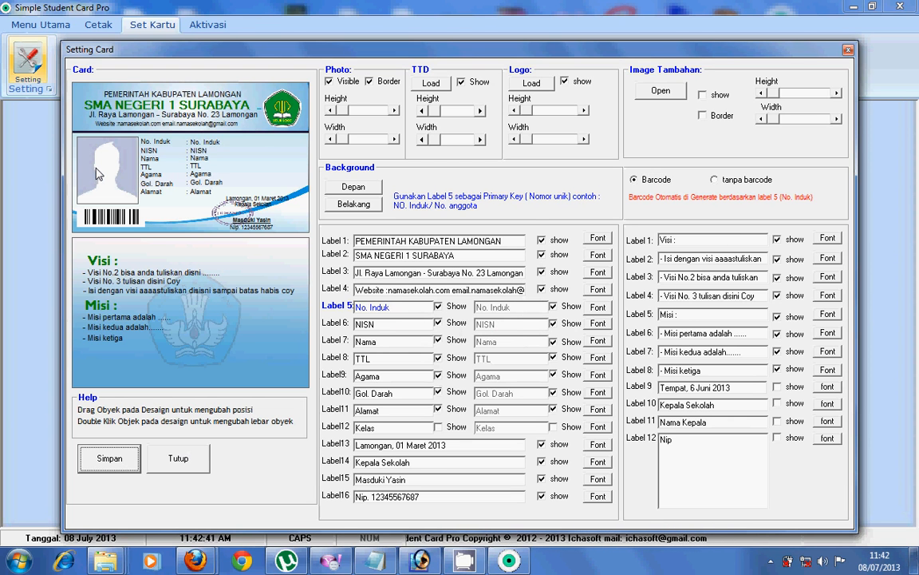
Try the photo on the card's right side with the TTL and Agama values hidden, and restore the original layout.
{"action": "left_click_drag", "start_coordinate": [96, 174], "coordinate": [274, 180]}
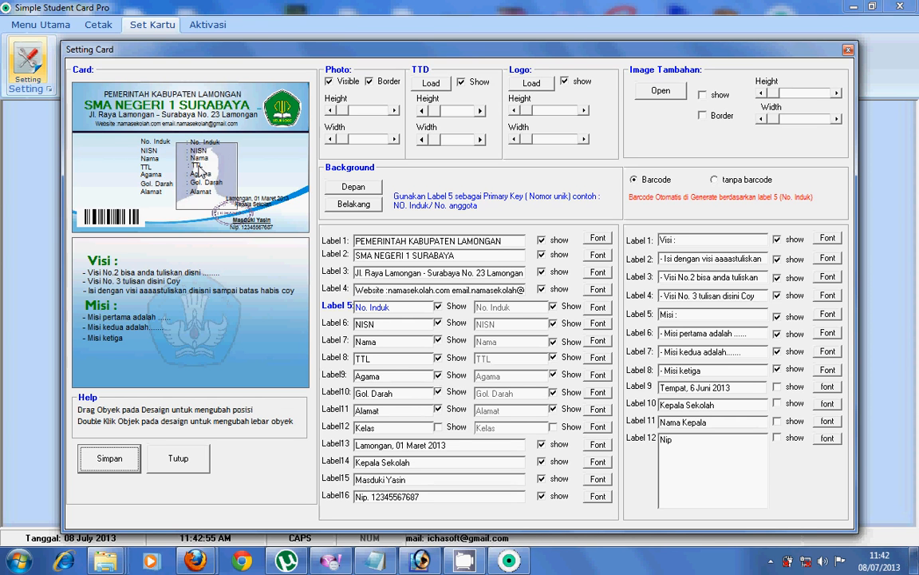
{"action": "left_click", "coordinate": [553, 358]}
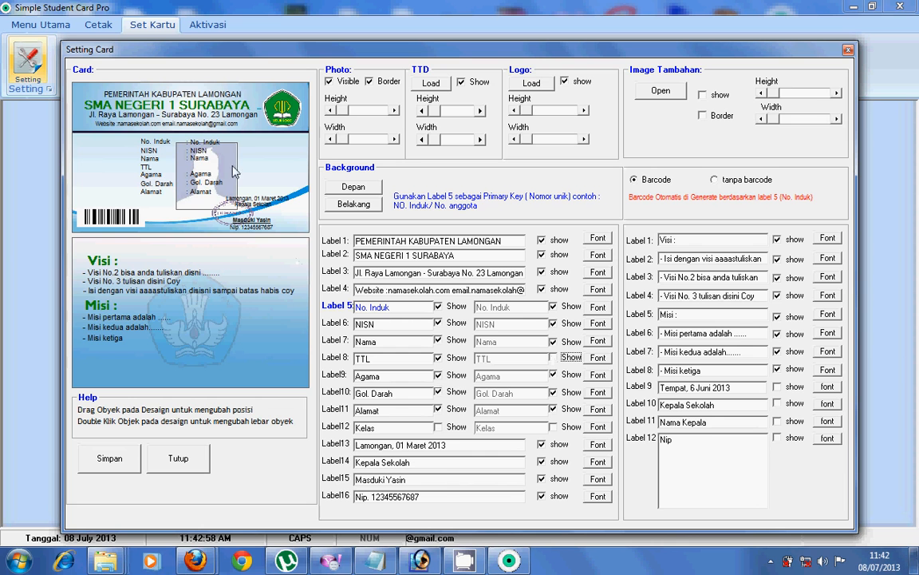
{"action": "left_click_drag", "start_coordinate": [207, 172], "coordinate": [257, 176]}
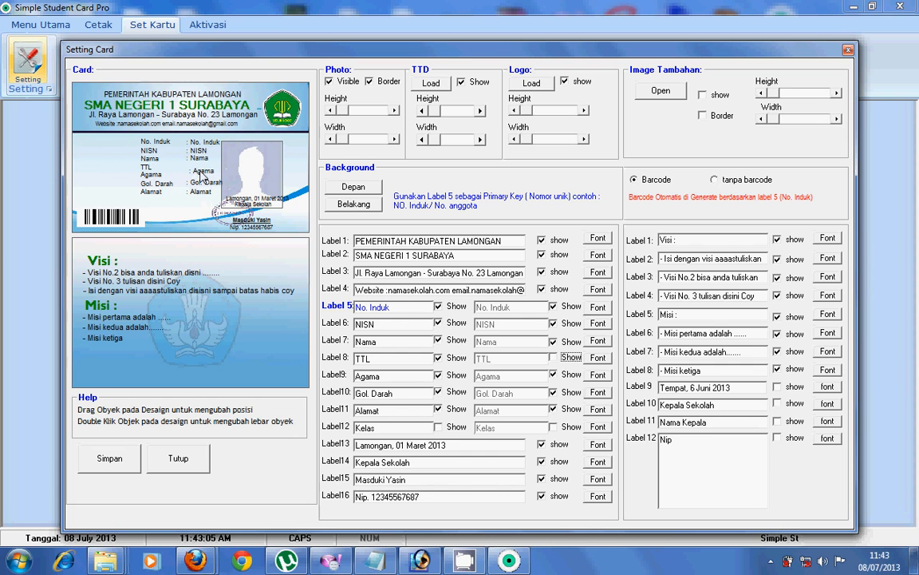
{"action": "left_click", "coordinate": [552, 375]}
{"action": "left_click_drag", "start_coordinate": [264, 166], "coordinate": [291, 172]}
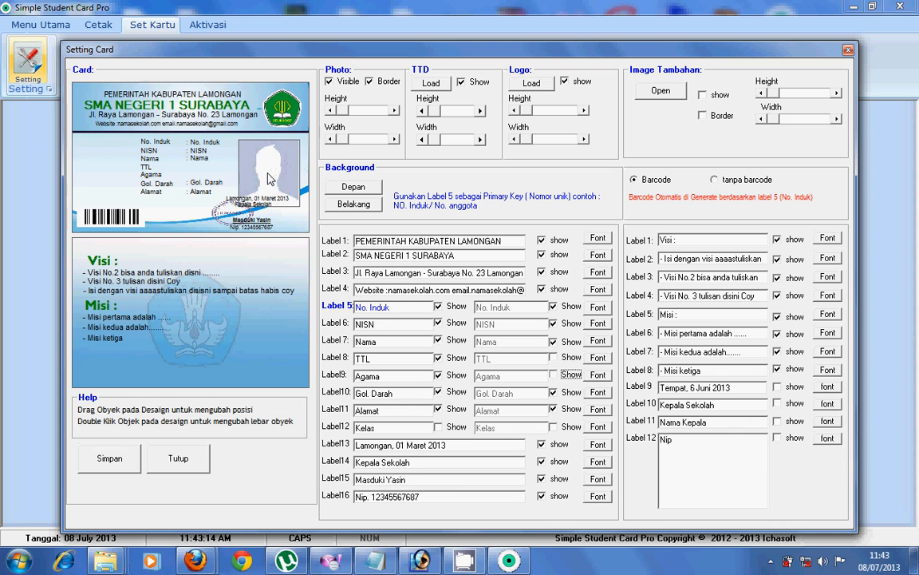
{"action": "left_click_drag", "start_coordinate": [268, 178], "coordinate": [102, 170]}
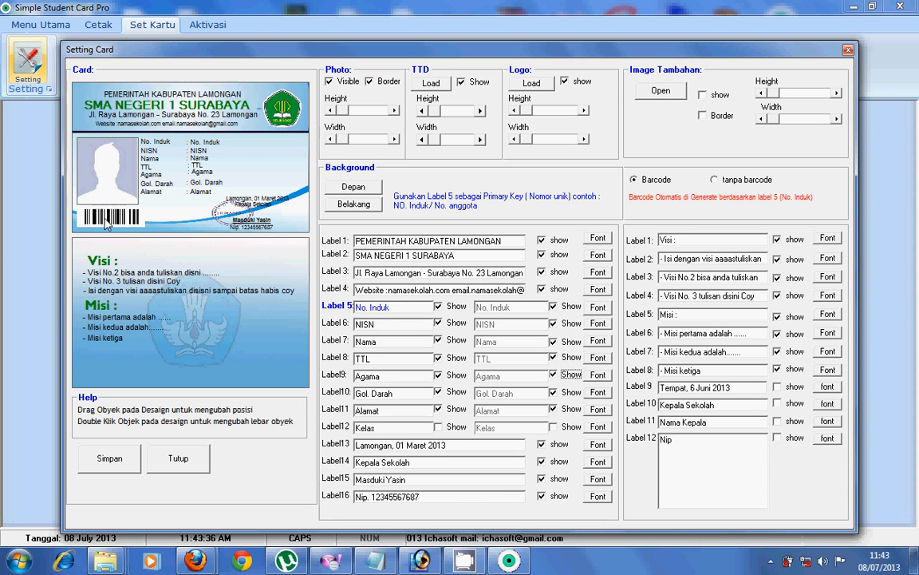
Move the barcode beside the signature block and adjust the student photo's position, width and height.
{"action": "left_click_drag", "start_coordinate": [106, 224], "coordinate": [167, 222]}
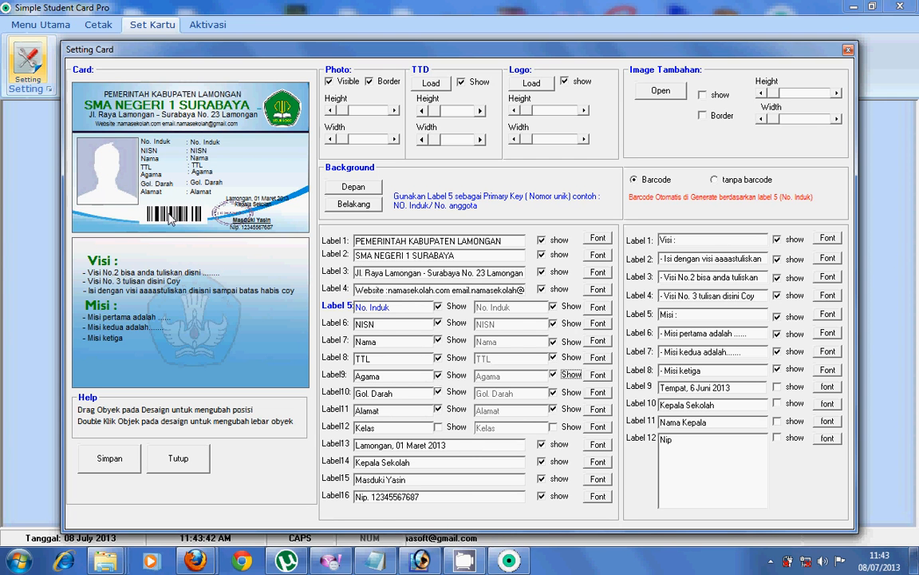
{"action": "left_click_drag", "start_coordinate": [107, 159], "coordinate": [108, 170]}
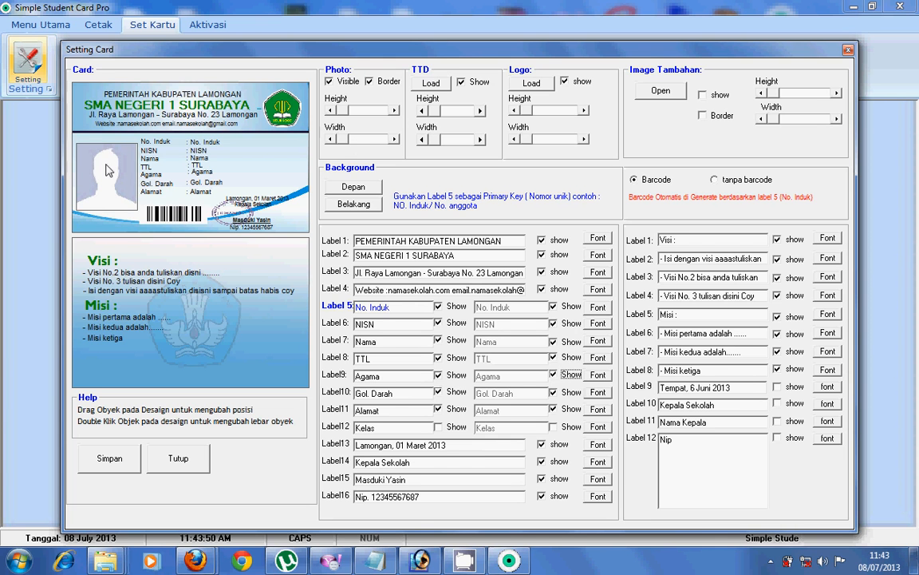
{"action": "mouse_move", "coordinate": [345, 142]}
{"action": "left_mouse_down"}
{"action": "mouse_move", "coordinate": [381, 141]}
{"action": "mouse_move", "coordinate": [327, 140]}
{"action": "mouse_move", "coordinate": [346, 142]}
{"action": "left_mouse_up"}
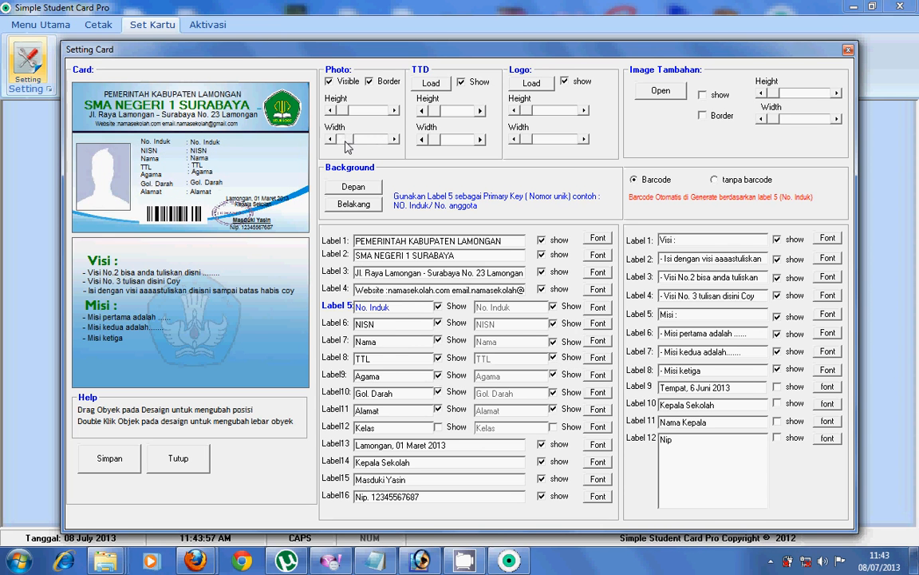
{"action": "left_click", "coordinate": [345, 141]}
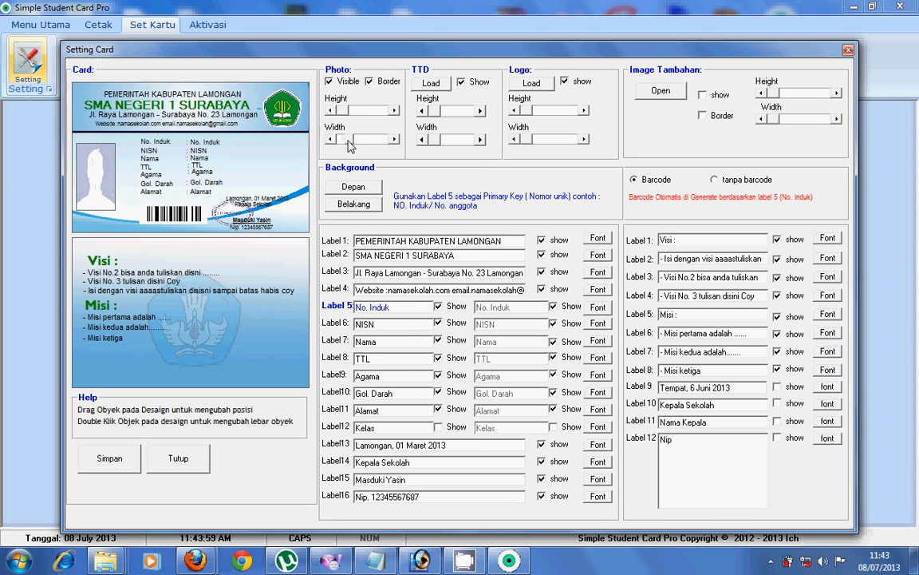
{"action": "left_click", "coordinate": [345, 142]}
{"action": "left_click_drag", "start_coordinate": [346, 112], "coordinate": [354, 143]}
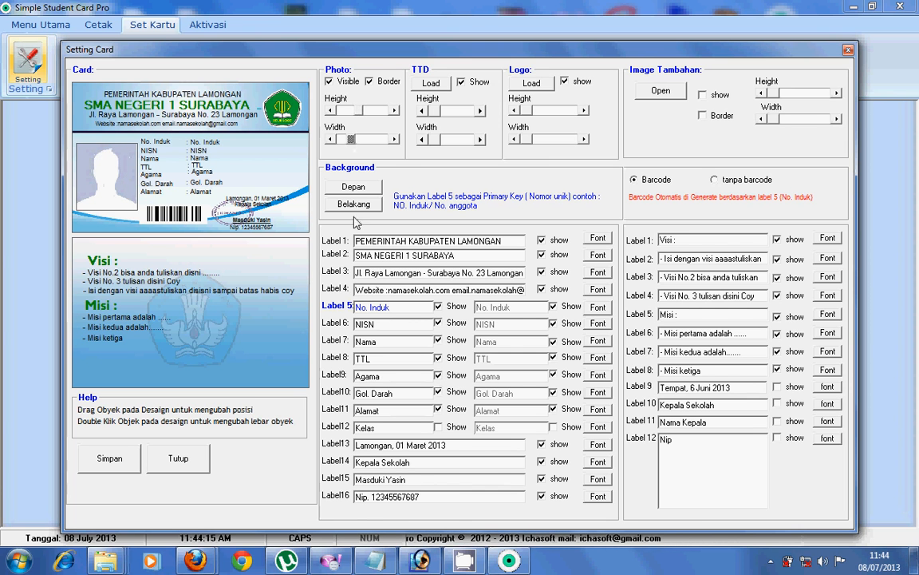
Move the photo up slightly, place the barcode beneath it, and save the card design.
{"action": "left_click_drag", "start_coordinate": [98, 165], "coordinate": [98, 157]}
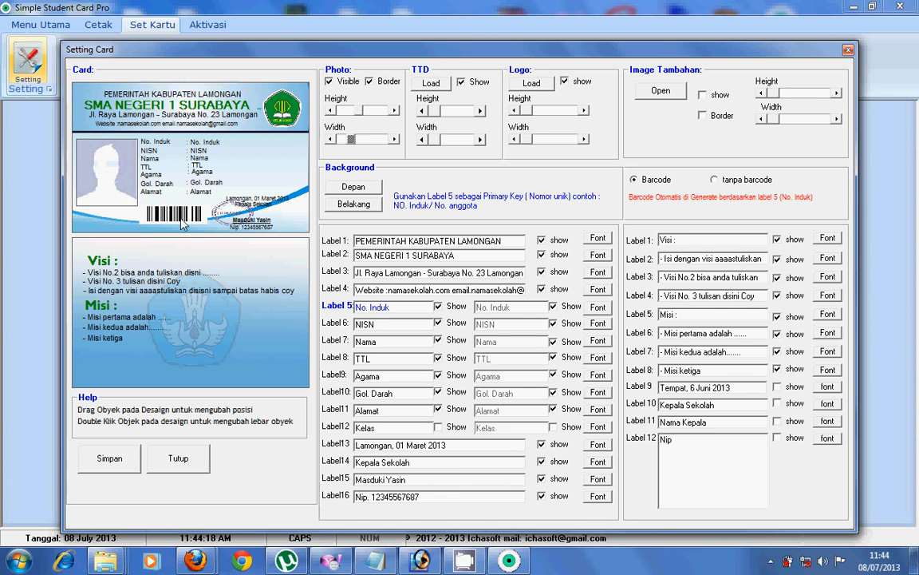
{"action": "left_click_drag", "start_coordinate": [182, 224], "coordinate": [117, 218]}
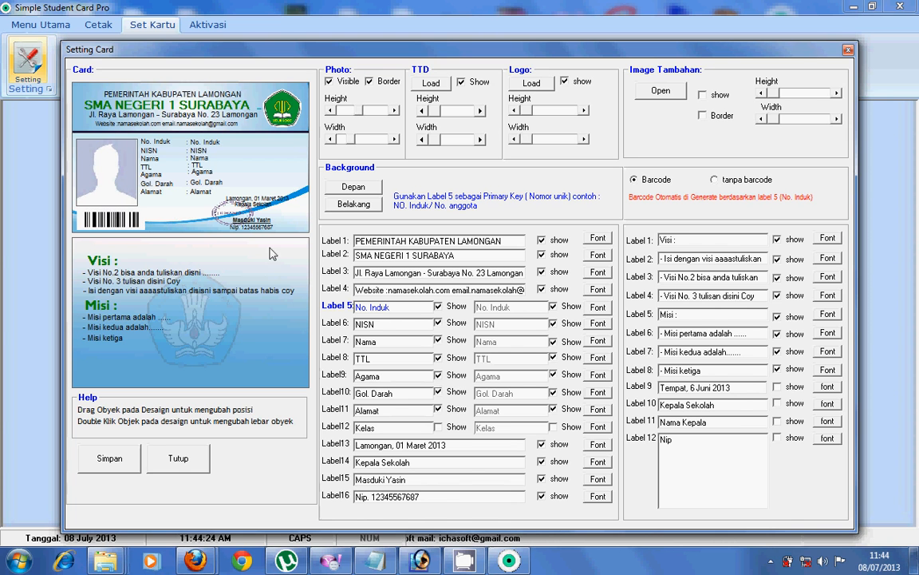
{"action": "left_click", "coordinate": [115, 461]}
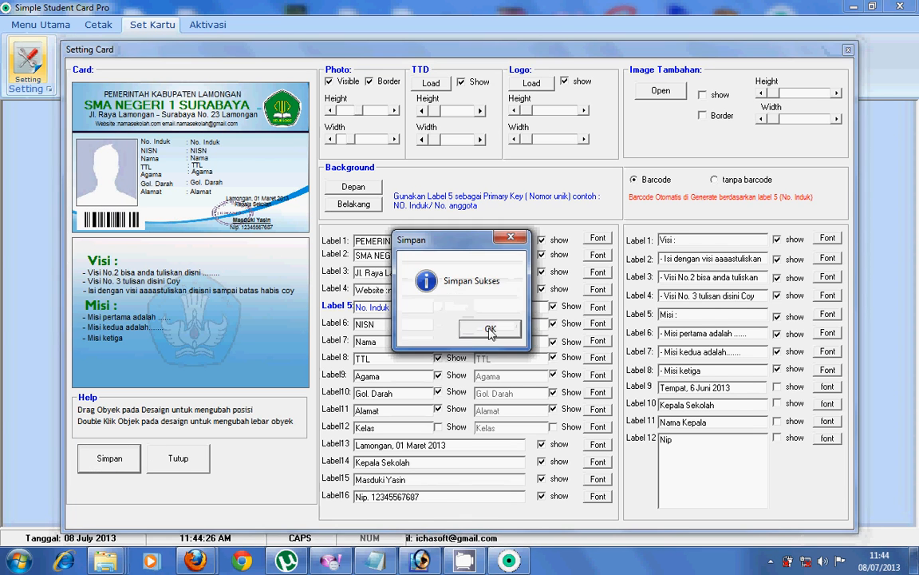
{"action": "left_click", "coordinate": [491, 331]}
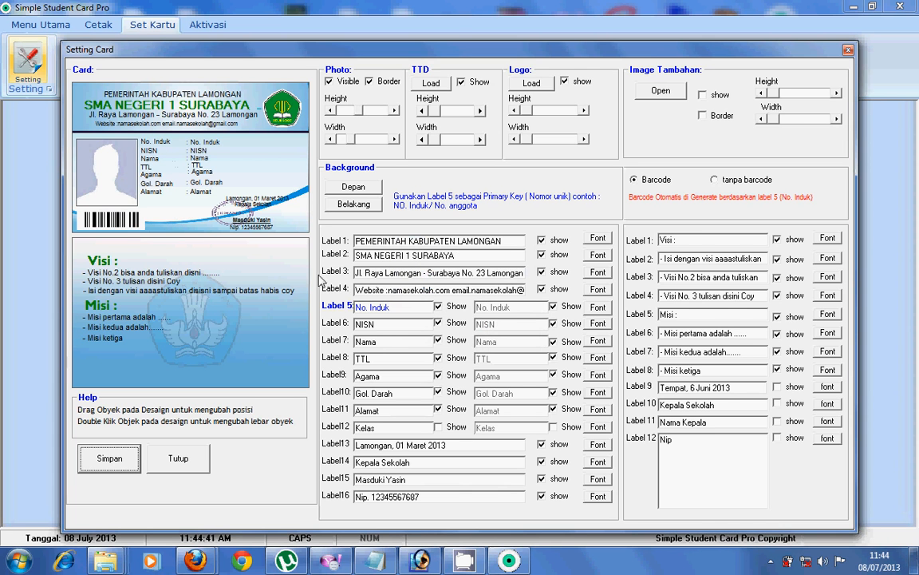
Replace the Label 6 caption on the card front with Nama.
{"action": "double_click", "coordinate": [395, 325]}
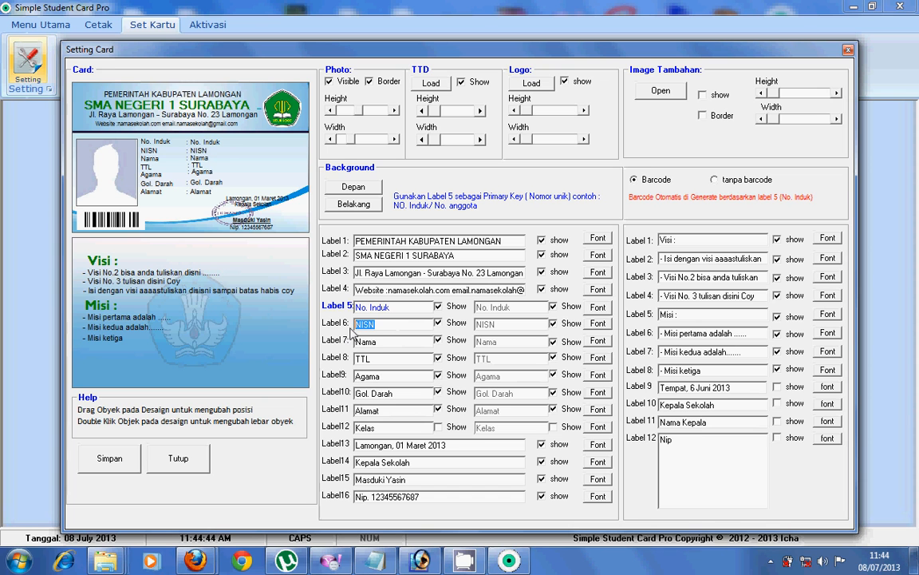
{"action": "type", "text": "nAM"}
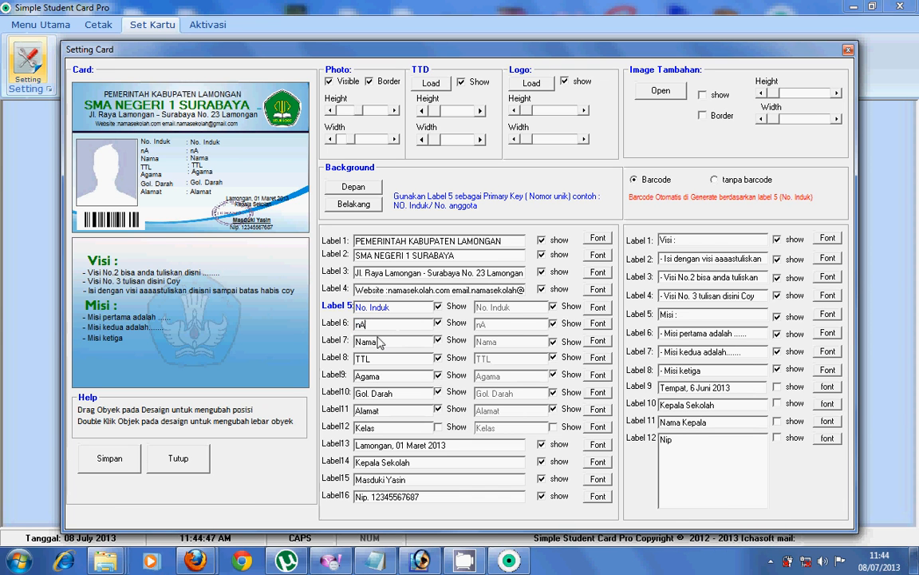
{"action": "key", "text": "BackSpace"}
{"action": "key", "text": "BackSpace"}
{"action": "key", "text": "BackSpace"}
{"action": "type", "text": "Nama"}
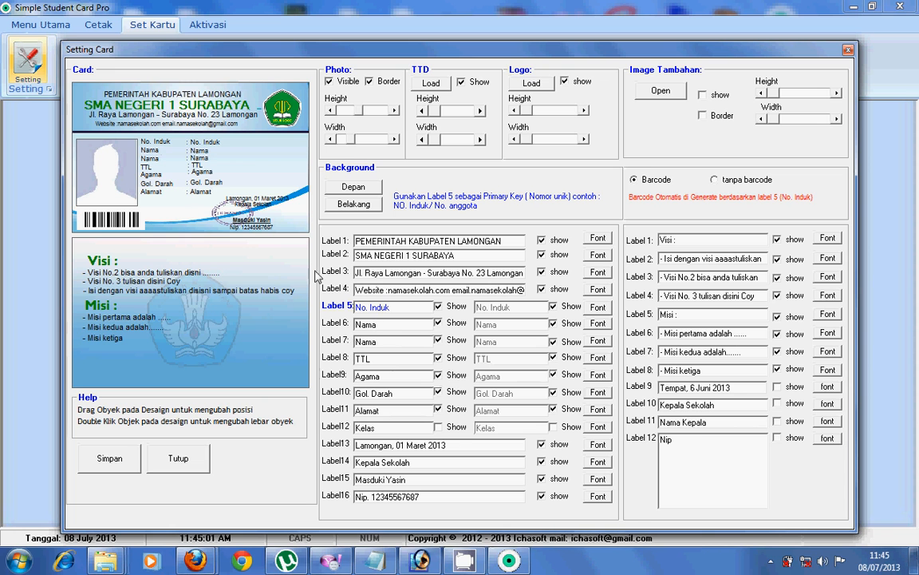
Set the captions of Labels 7 to 10 on the card front to NISN, Kelas, Gol. Darah and No. Telp.
{"action": "left_click_drag", "start_coordinate": [388, 345], "coordinate": [347, 344]}
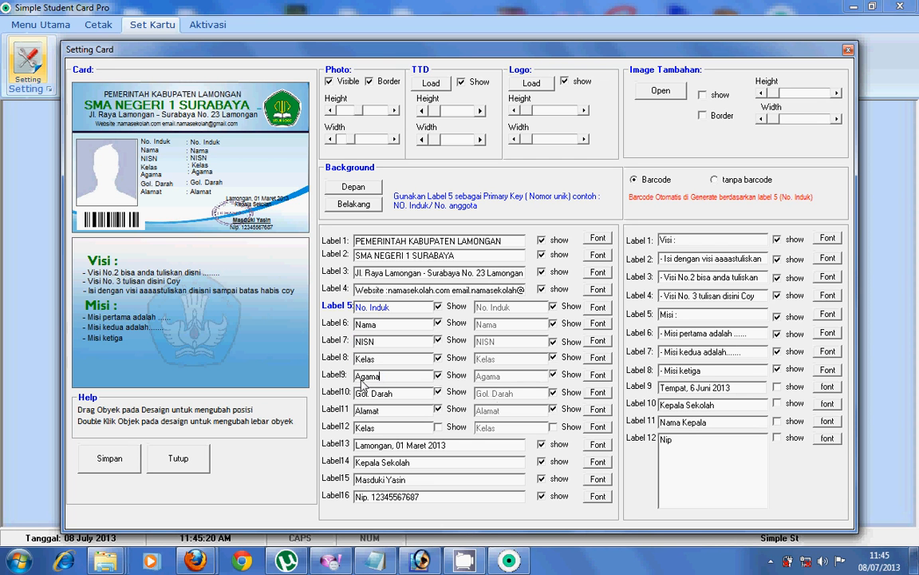
{"action": "type", "text": "Gol. Darah"}
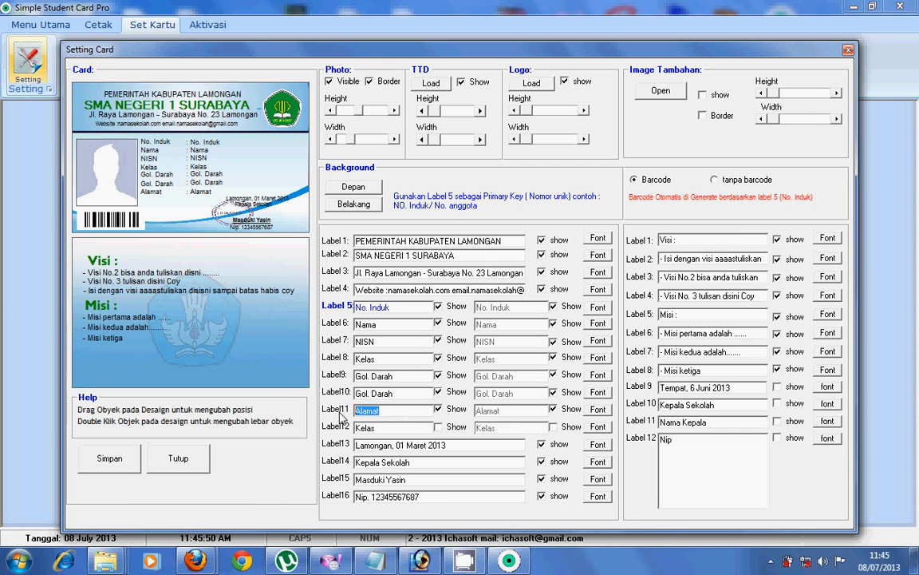
{"action": "key", "text": "shift+Home"}
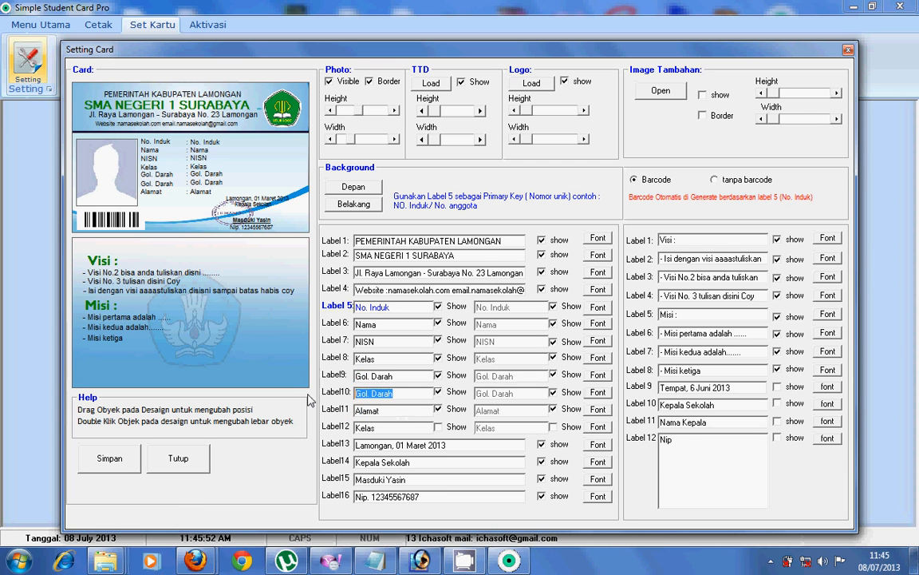
{"action": "type", "text": "No. Telp"}
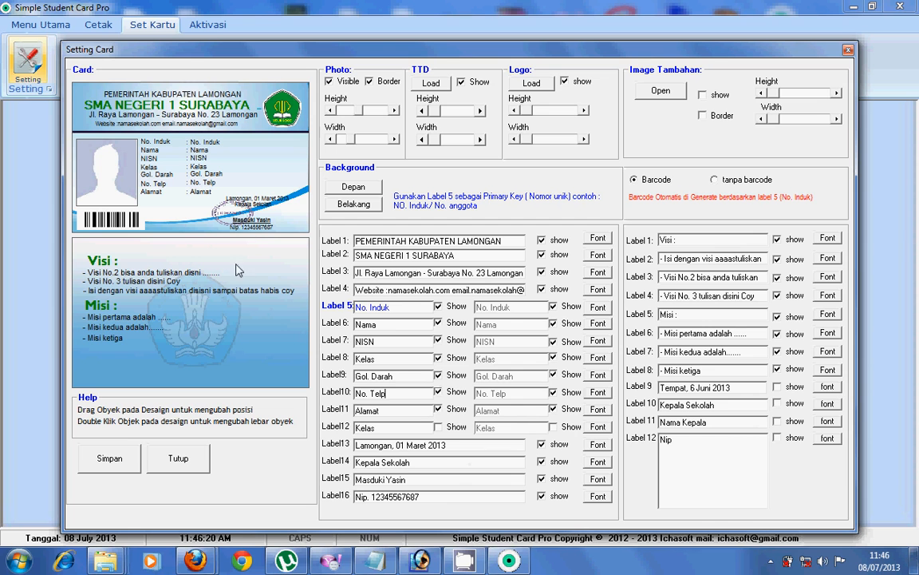
Hide the date, title, name and Nip lines (Labels 13 to 16) from the front of the card.
{"action": "left_click", "coordinate": [542, 444]}
{"action": "left_click", "coordinate": [542, 461]}
{"action": "left_click", "coordinate": [542, 479]}
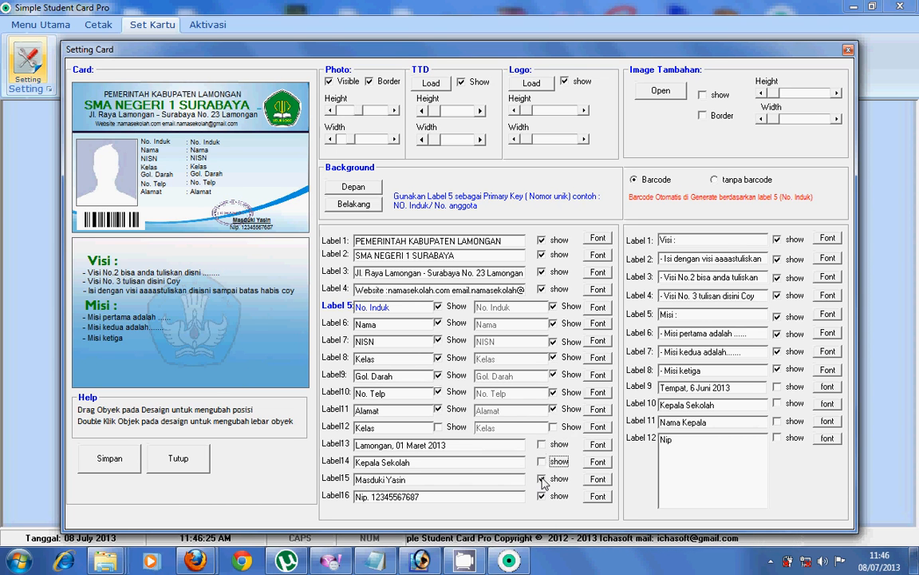
{"action": "left_click", "coordinate": [542, 496]}
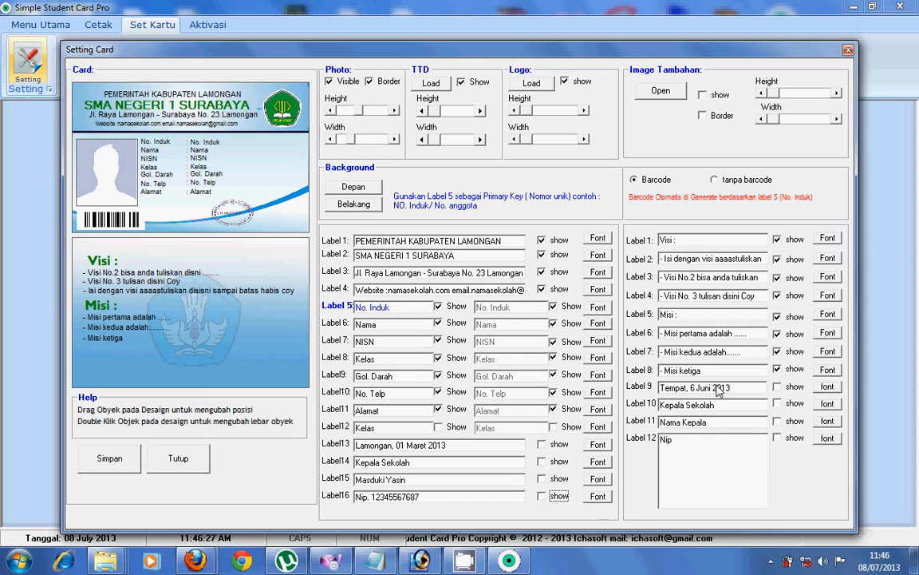
Show the date, Kepala Sekolah, Nama Kepala and Nip lines (Labels 9 to 12) on the card back, and hide the TTD signature image.
{"action": "left_click", "coordinate": [779, 388]}
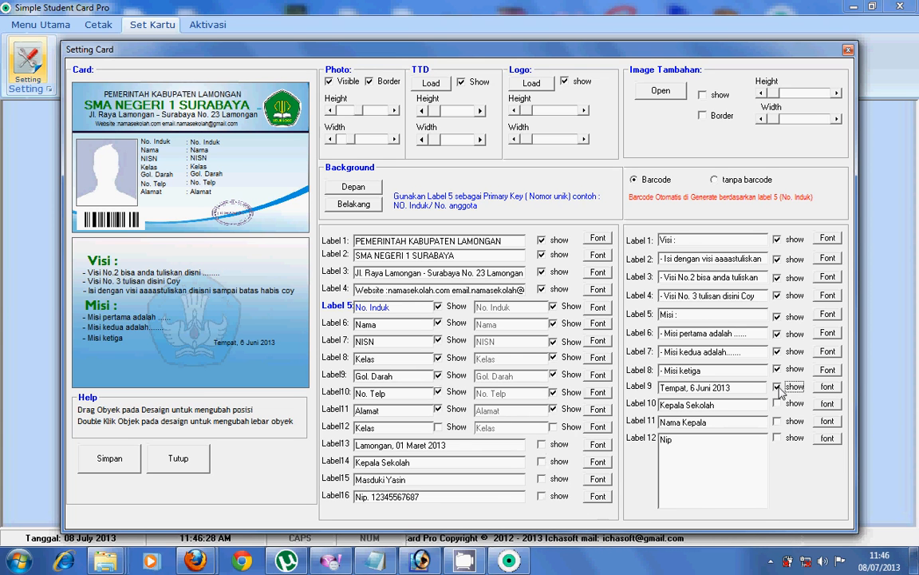
{"action": "left_click", "coordinate": [779, 404]}
{"action": "left_click", "coordinate": [779, 421]}
{"action": "left_click", "coordinate": [778, 437]}
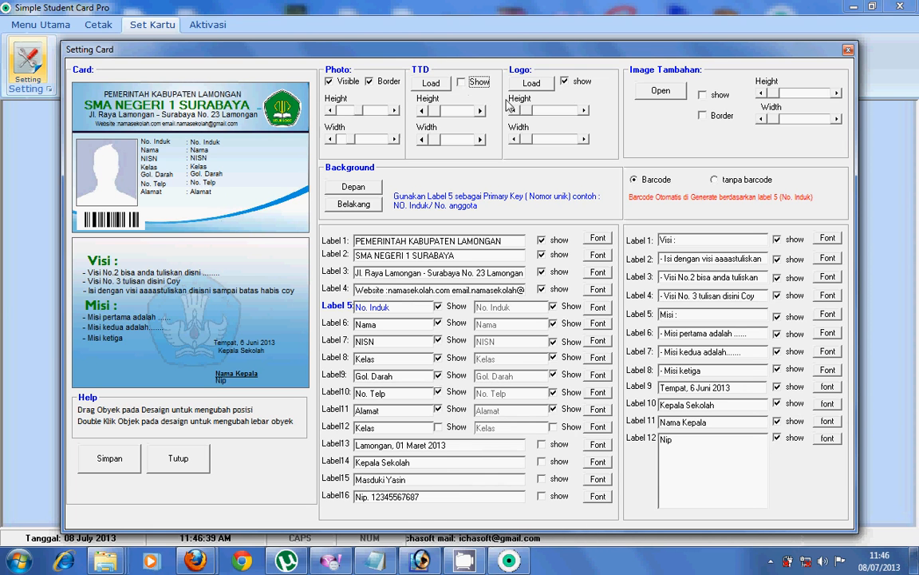
Hide the school logo briefly, show it again, and save the card design.
{"action": "left_click", "coordinate": [565, 82]}
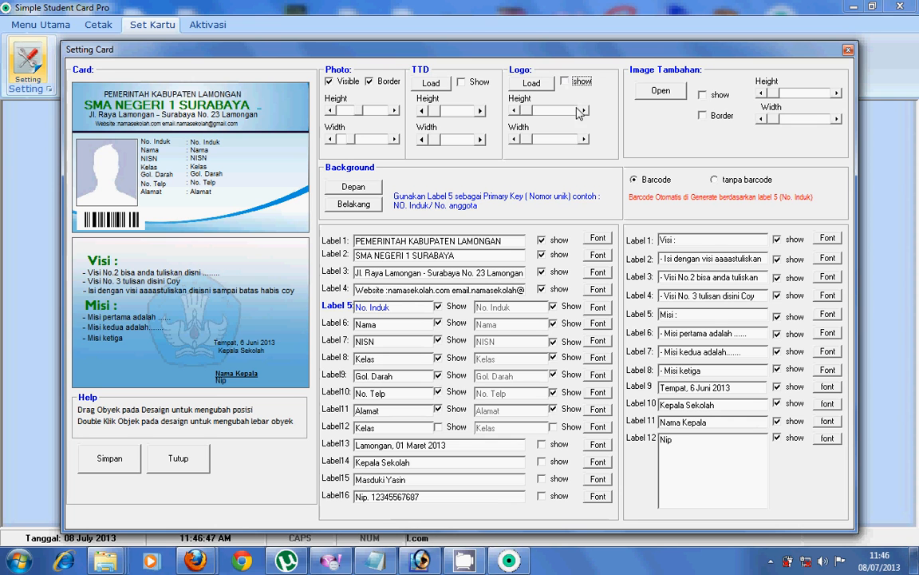
{"action": "left_click", "coordinate": [565, 82]}
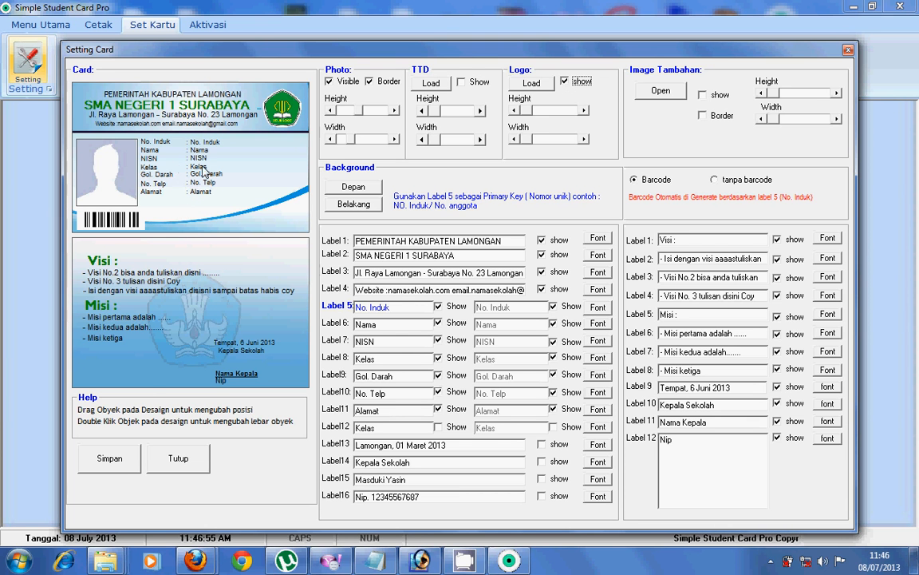
{"action": "left_click", "coordinate": [121, 462]}
{"action": "left_click", "coordinate": [491, 328]}
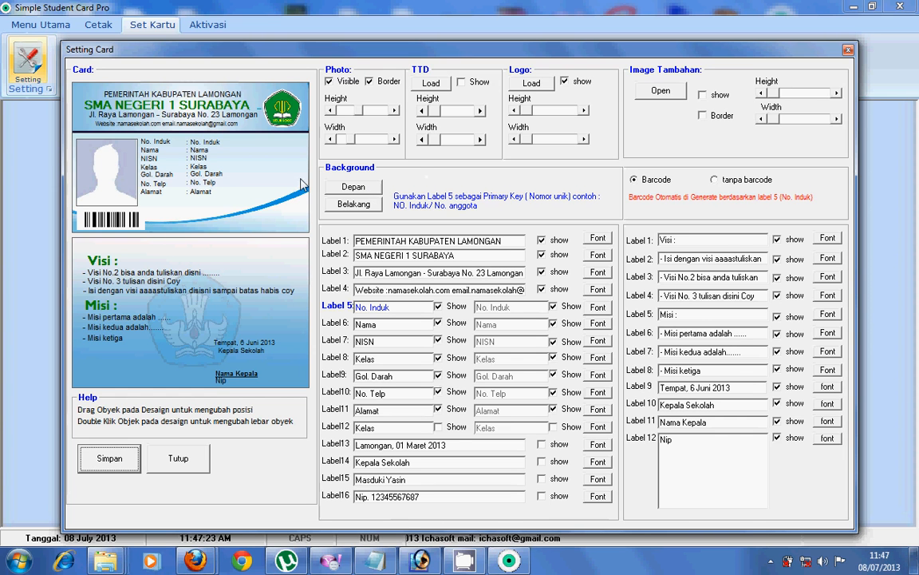
Set the front background to the biasa image and the back background to biasaback.
{"action": "left_click", "coordinate": [352, 190]}
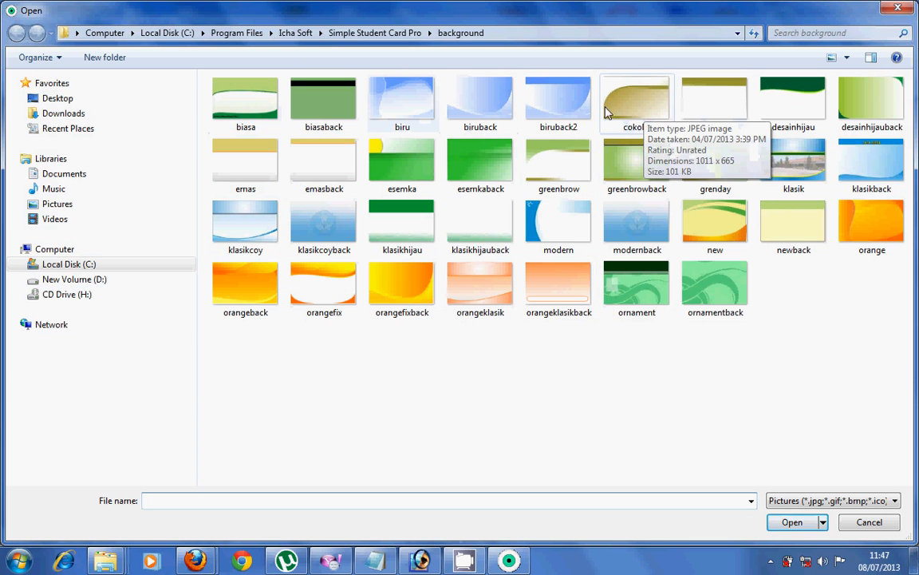
{"action": "double_click", "coordinate": [257, 117]}
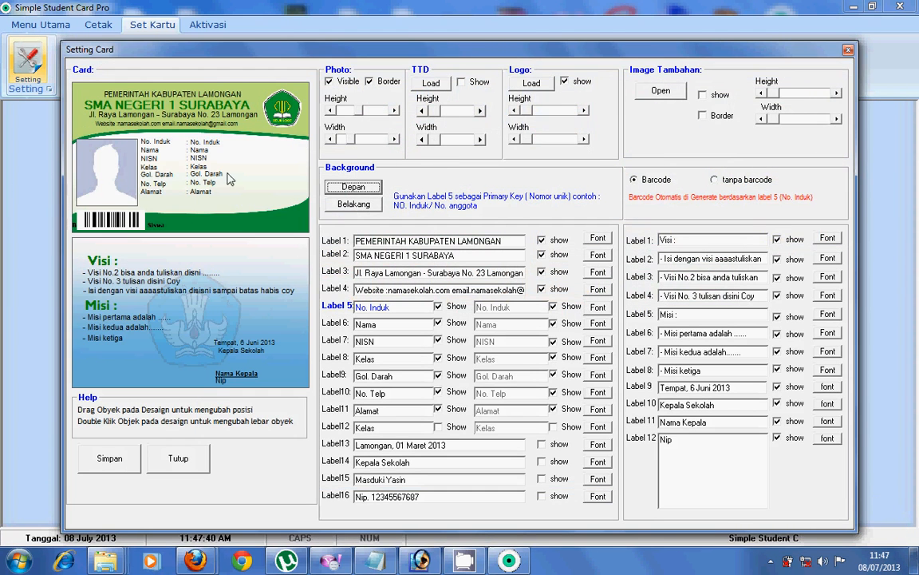
{"action": "left_click", "coordinate": [359, 205]}
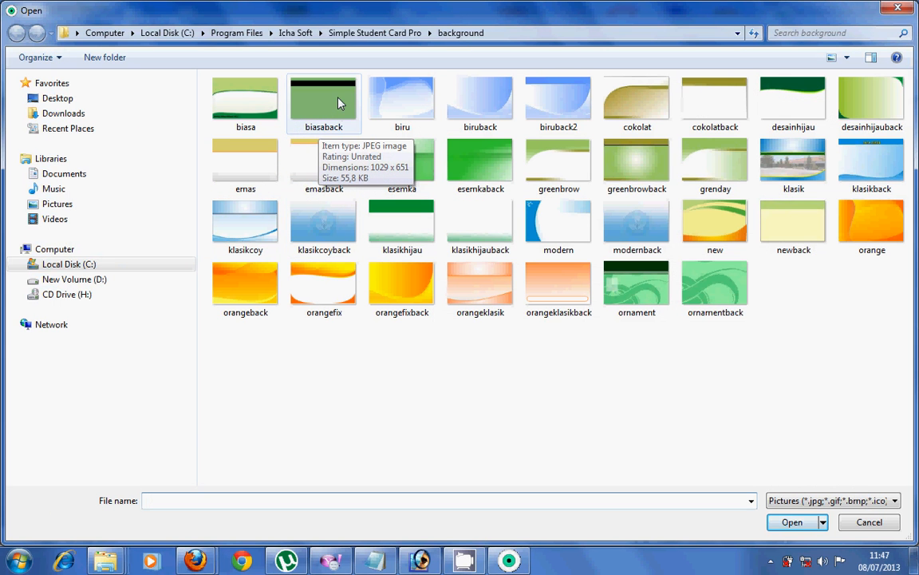
{"action": "double_click", "coordinate": [338, 99]}
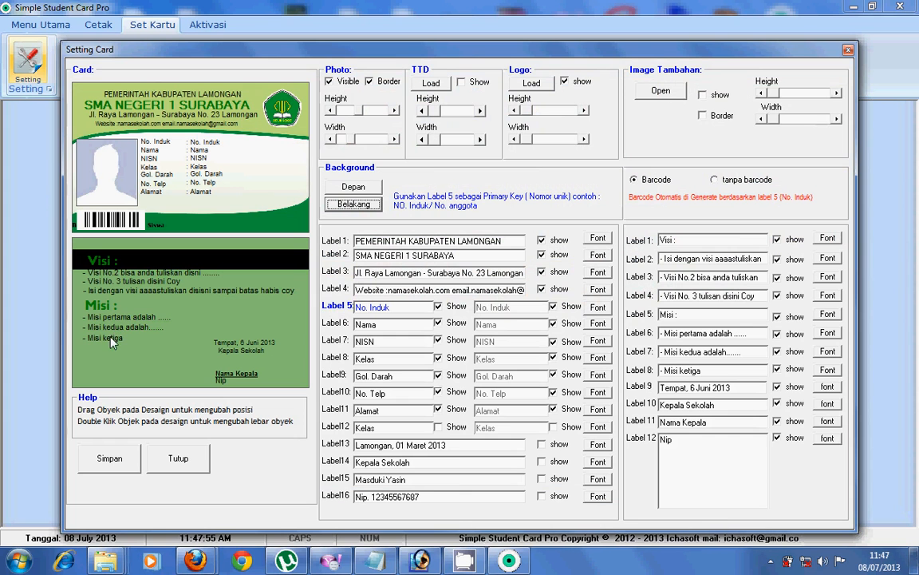
Move the Visi and Misi headings and their text lines on the card back below the black band.
{"action": "left_click_drag", "start_coordinate": [109, 340], "coordinate": [101, 283]}
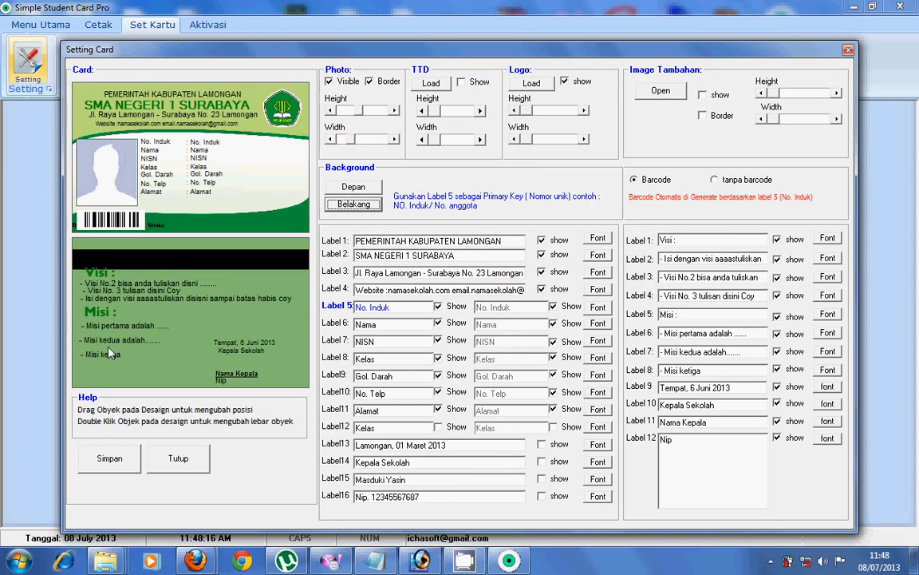
{"action": "mouse_move", "coordinate": [108, 347]}
{"action": "left_mouse_down"}
{"action": "mouse_move", "coordinate": [108, 337]}
{"action": "mouse_move", "coordinate": [107, 345]}
{"action": "left_mouse_up"}
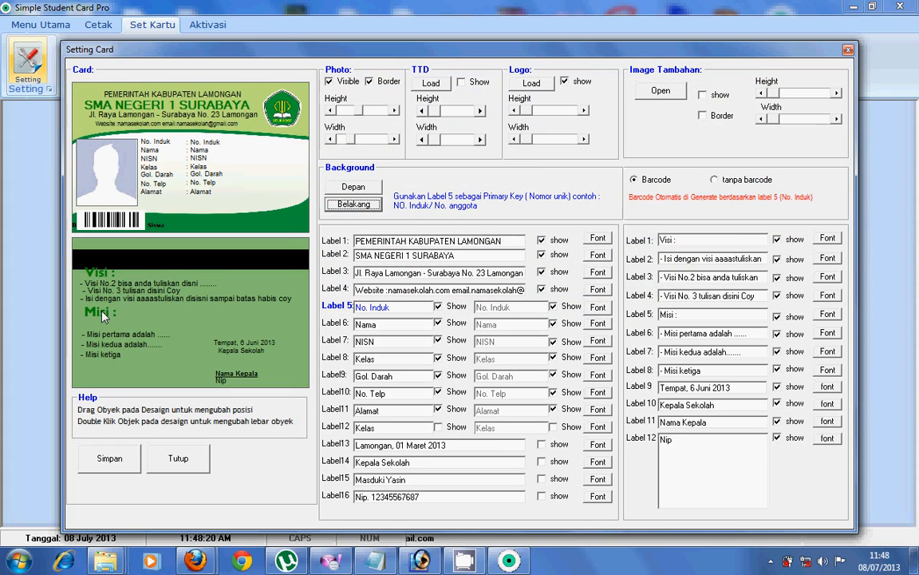
{"action": "mouse_move", "coordinate": [118, 292]}
{"action": "left_mouse_down"}
{"action": "mouse_move", "coordinate": [120, 306]}
{"action": "mouse_move", "coordinate": [125, 289]}
{"action": "mouse_move", "coordinate": [112, 284]}
{"action": "mouse_move", "coordinate": [109, 307]}
{"action": "mouse_move", "coordinate": [117, 300]}
{"action": "left_mouse_up"}
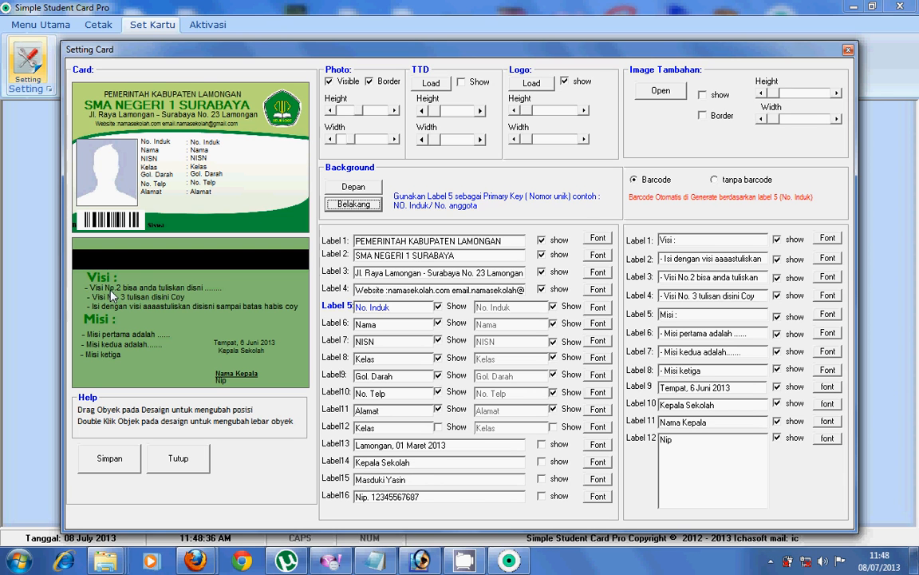
Widen the "Visi No.2" label box on the card back and save its size.
{"action": "double_click", "coordinate": [111, 291]}
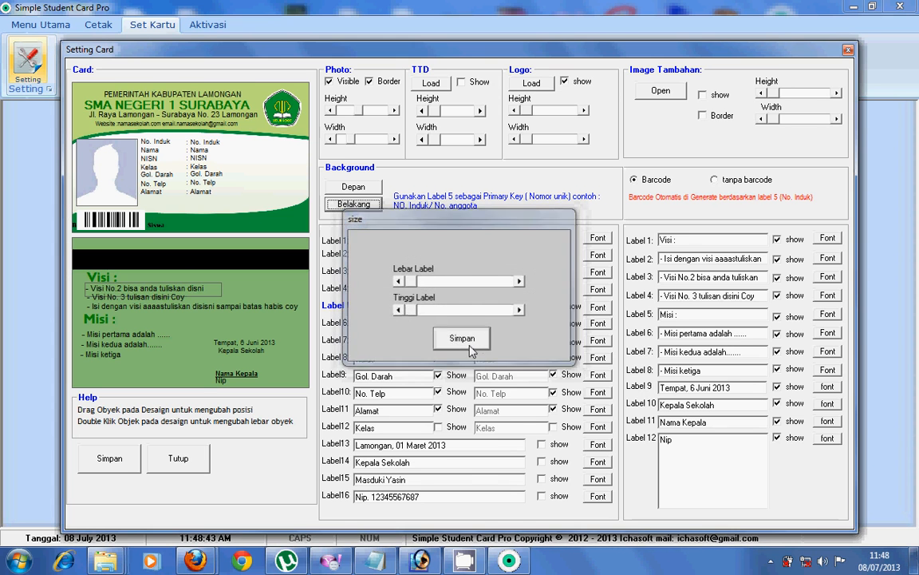
{"action": "left_click", "coordinate": [463, 340]}
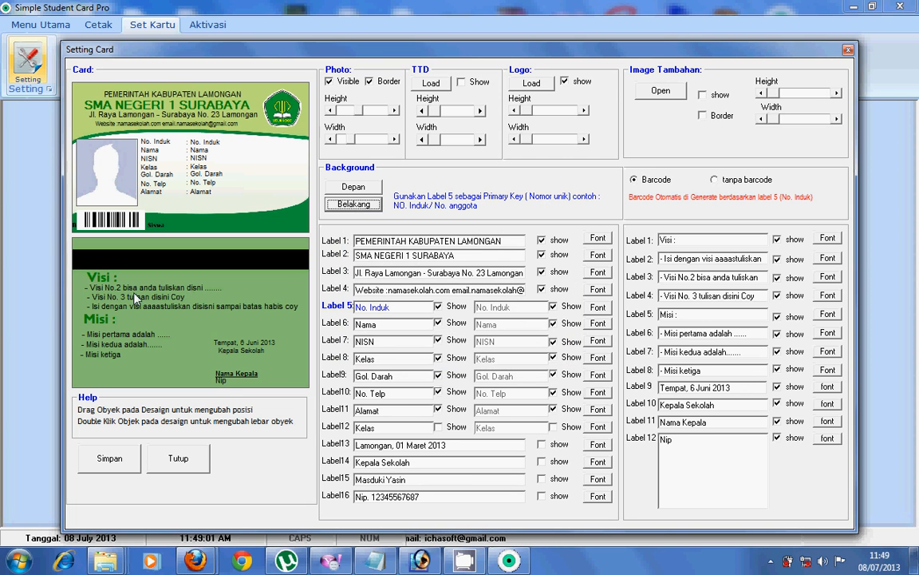
{"action": "double_click", "coordinate": [196, 294]}
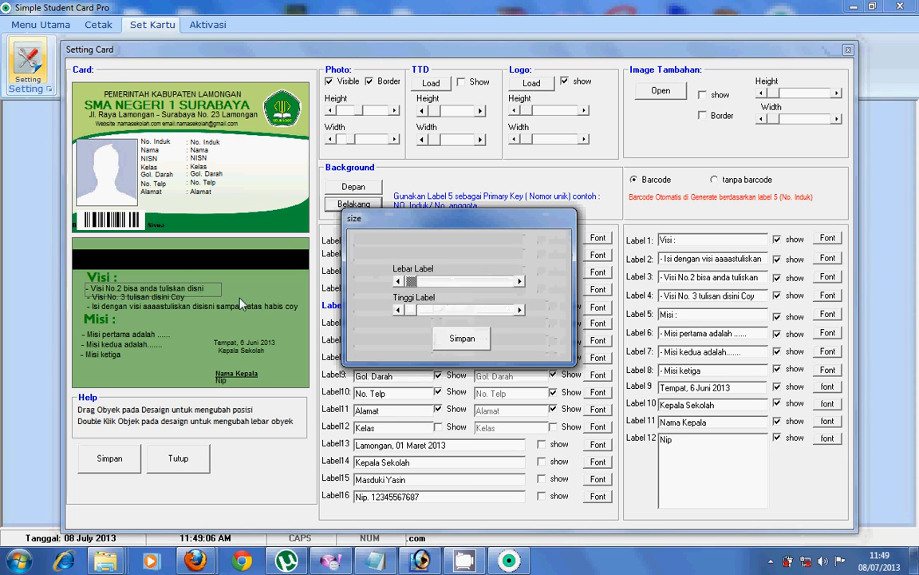
{"action": "left_click_drag", "start_coordinate": [412, 309], "coordinate": [511, 316]}
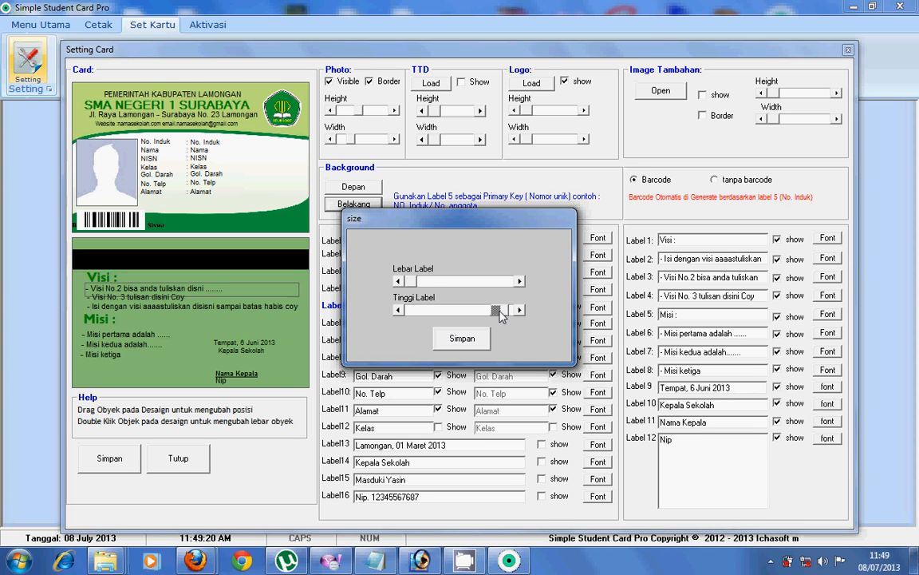
{"action": "left_click", "coordinate": [468, 339]}
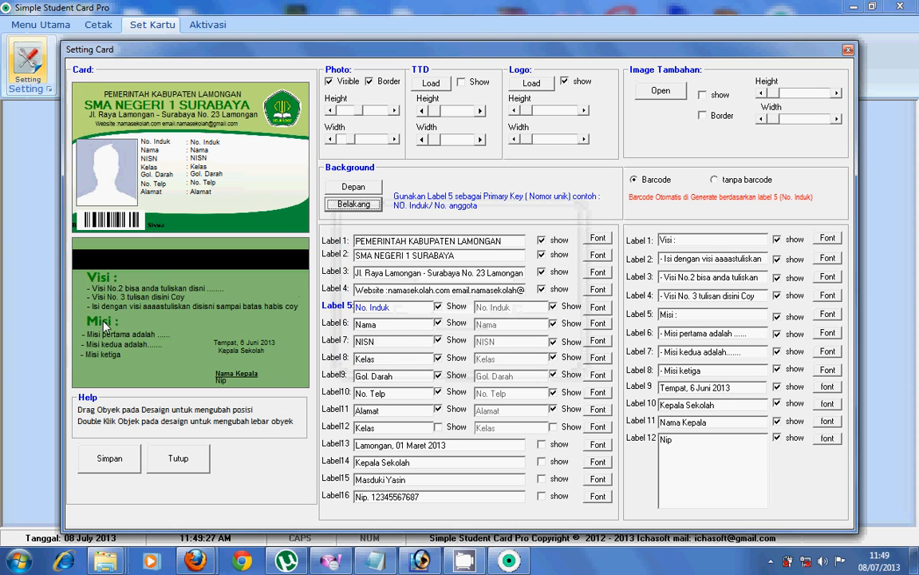
Align the Misi heading and its three text lines with the Visi block on the card back, and save the design.
{"action": "left_click_drag", "start_coordinate": [99, 321], "coordinate": [110, 361]}
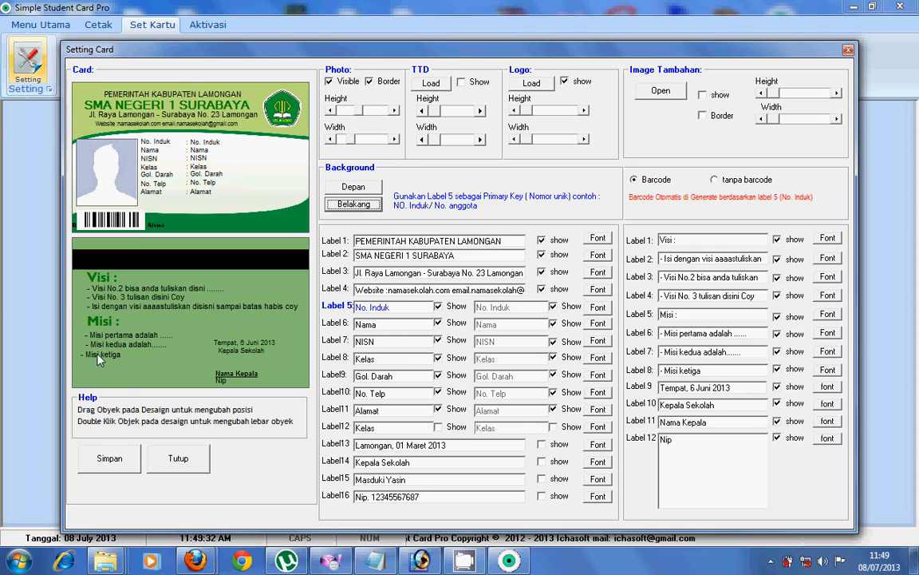
{"action": "left_click", "coordinate": [107, 469]}
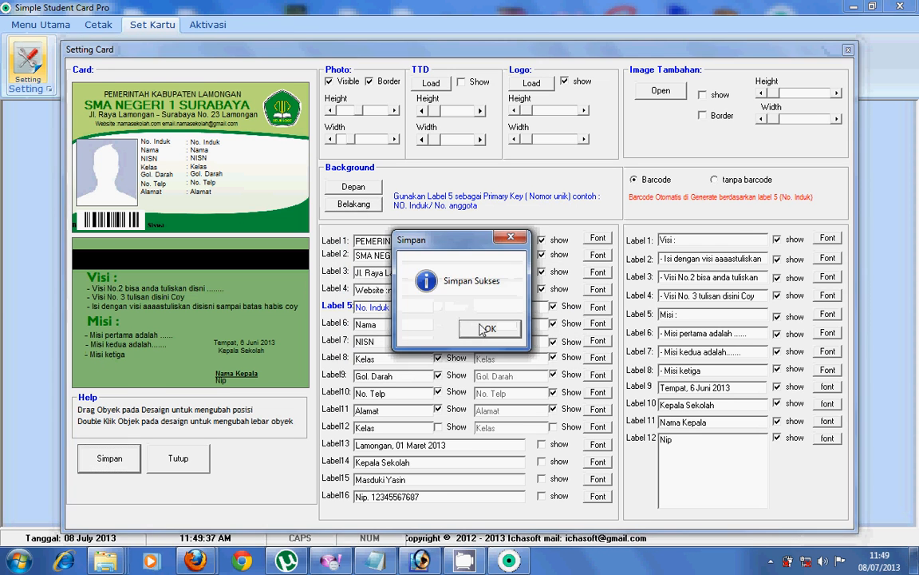
{"action": "left_click", "coordinate": [488, 328]}
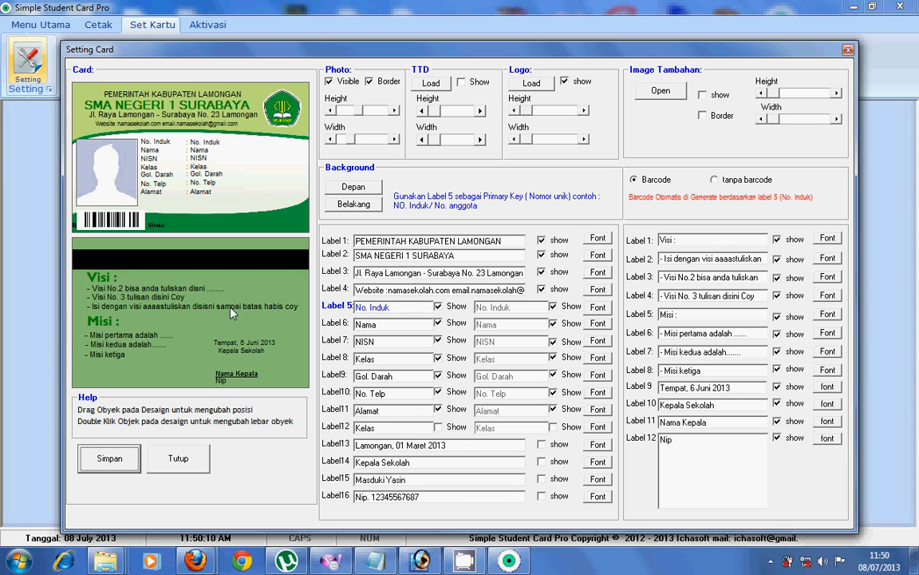
Narrow the "Isi dengan visi" label box on the card back and save its size.
{"action": "double_click", "coordinate": [189, 313]}
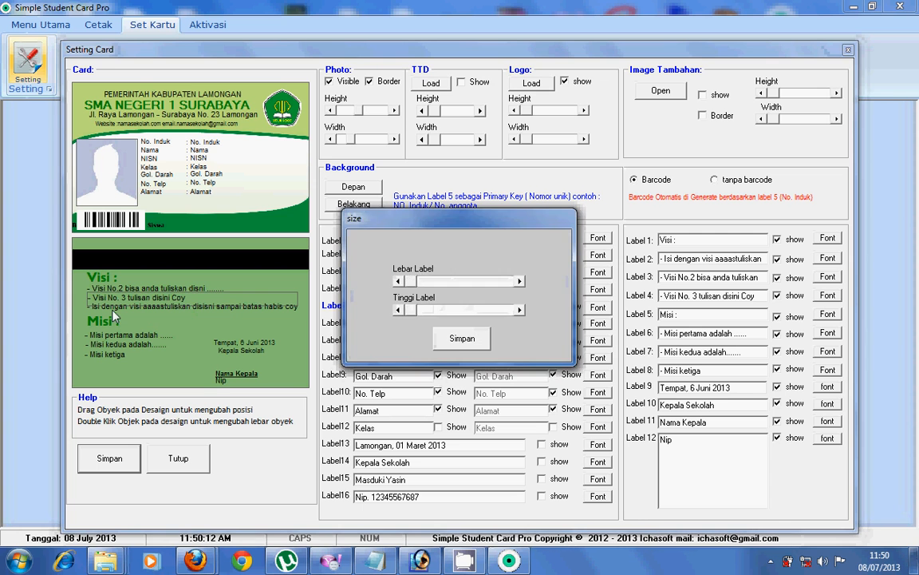
{"action": "left_click", "coordinate": [458, 342]}
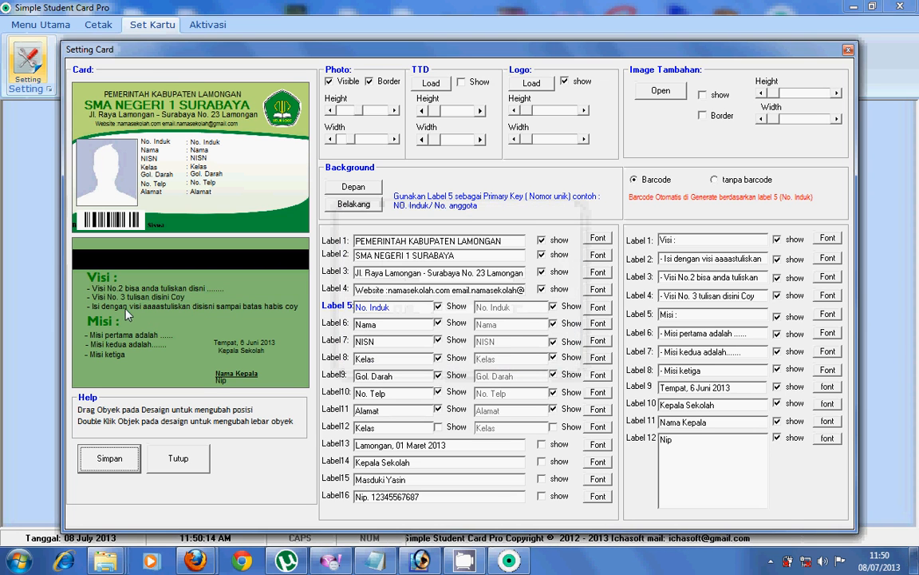
{"action": "double_click", "coordinate": [126, 309]}
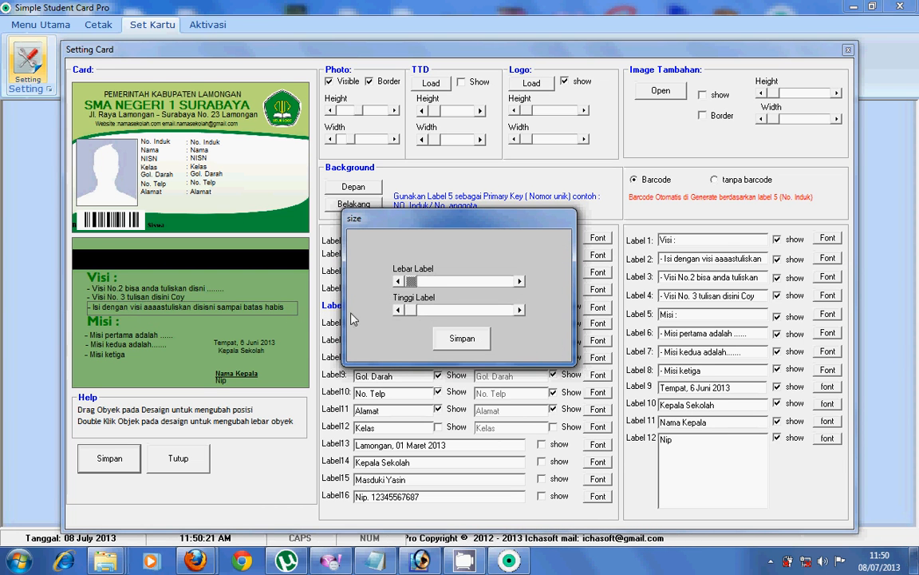
{"action": "left_click_drag", "start_coordinate": [416, 313], "coordinate": [431, 318]}
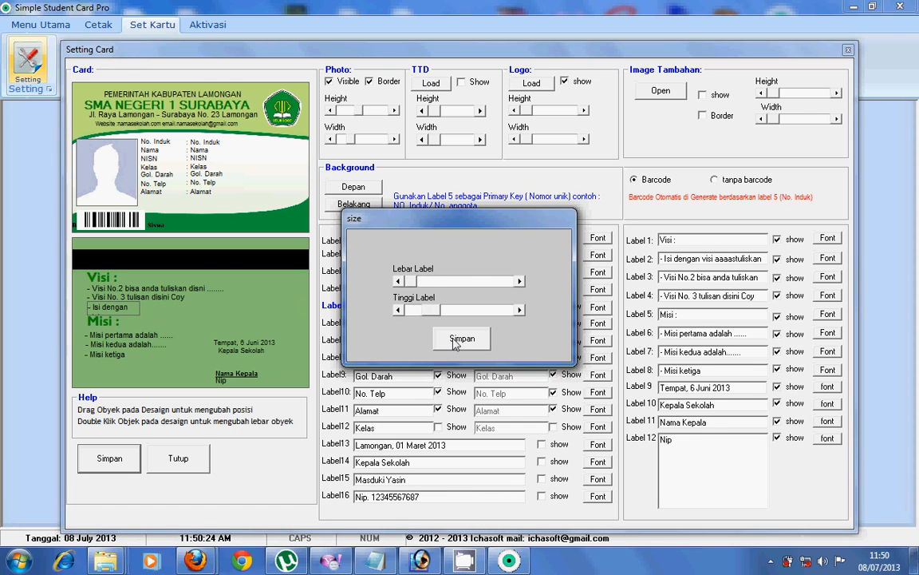
{"action": "left_click", "coordinate": [460, 340]}
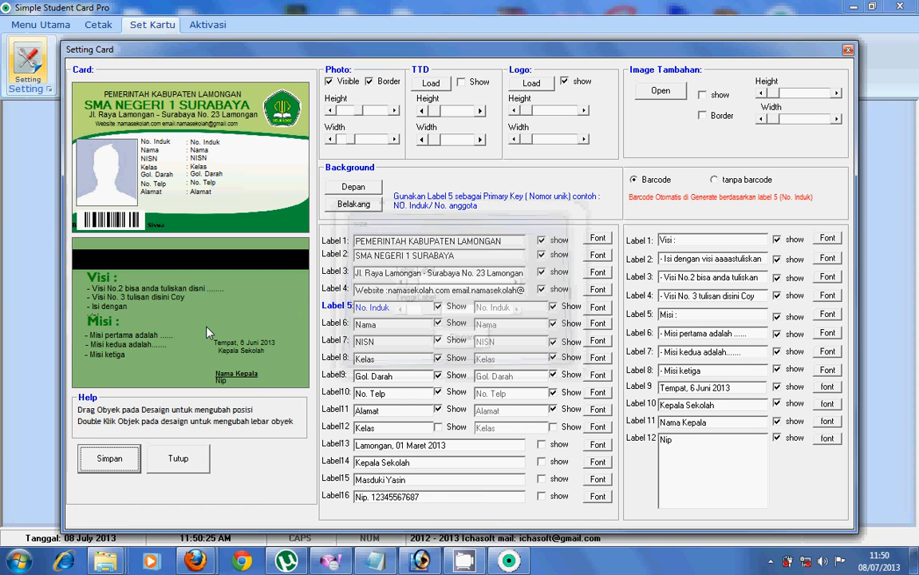
Widen the "Isi dengan visi" label box to fit its full text line, save its size, and save the card design.
{"action": "double_click", "coordinate": [117, 312]}
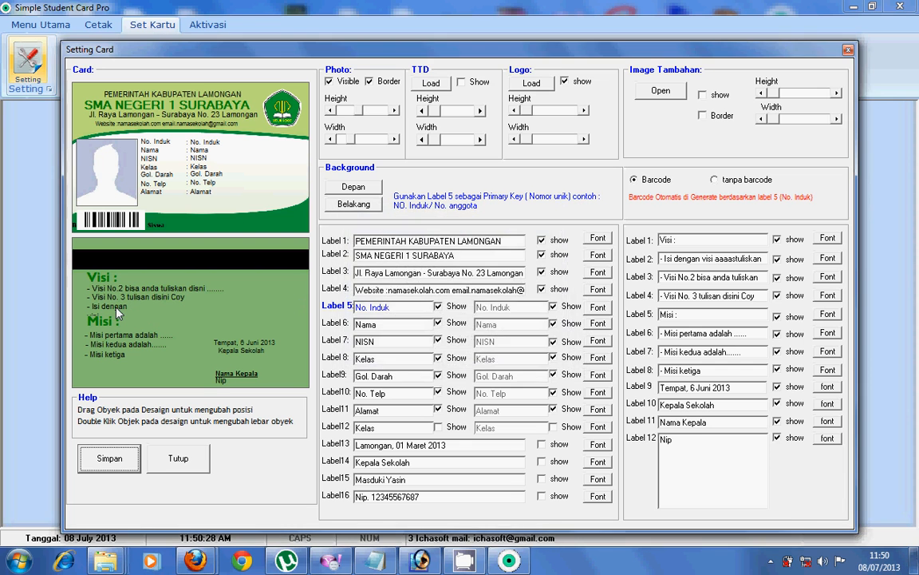
{"action": "left_click", "coordinate": [449, 317]}
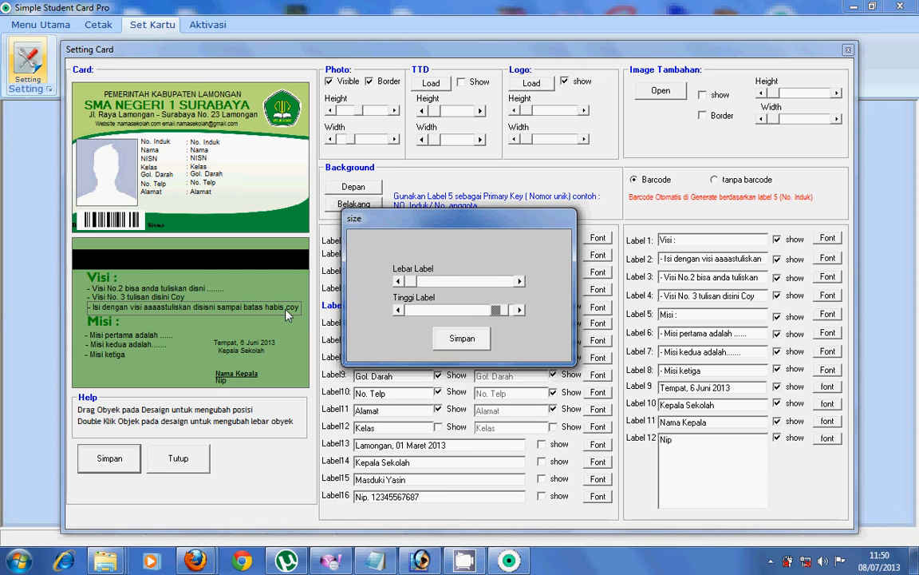
{"action": "left_click", "coordinate": [468, 339]}
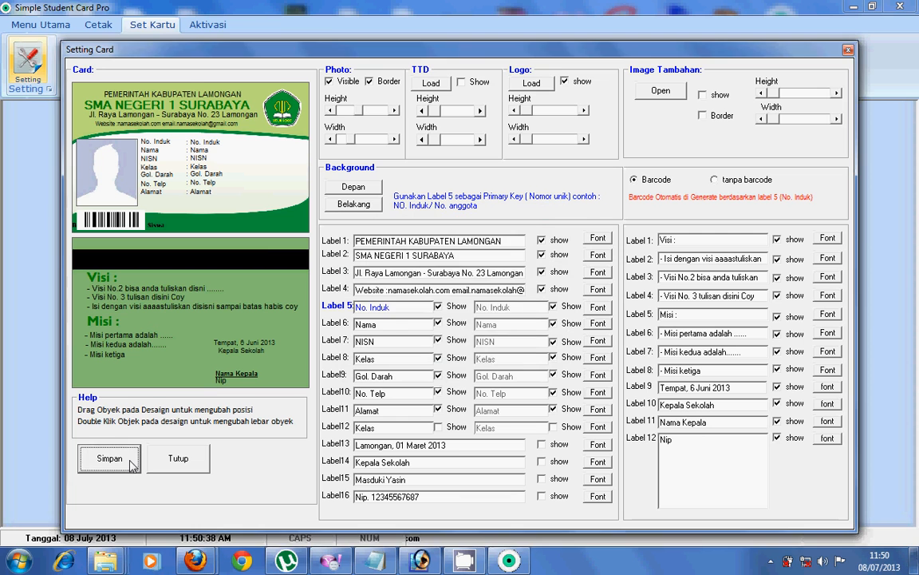
{"action": "left_click", "coordinate": [133, 461]}
{"action": "left_click", "coordinate": [492, 328]}
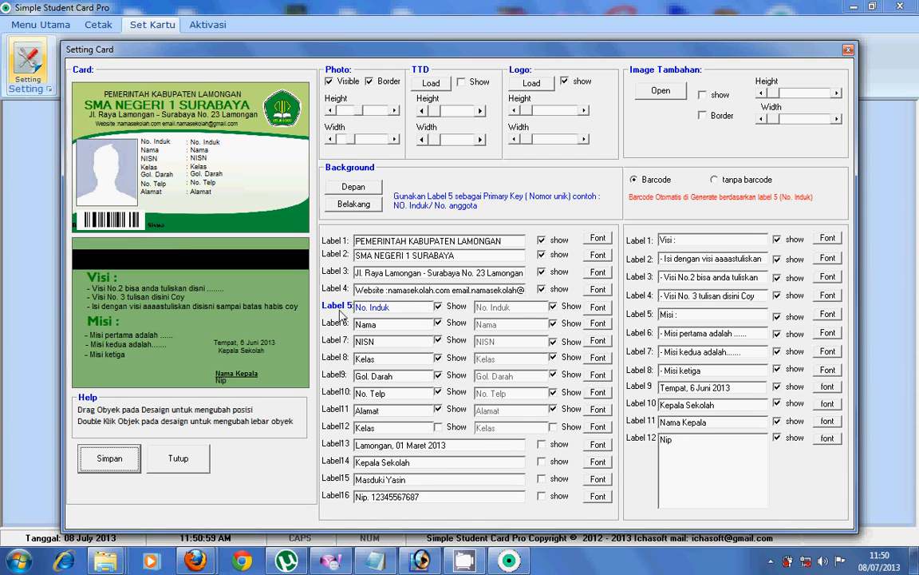
Rename Label 5 to "No. Anggota" and set the card to use the Barcode option.
{"action": "left_click_drag", "start_coordinate": [402, 310], "coordinate": [353, 313]}
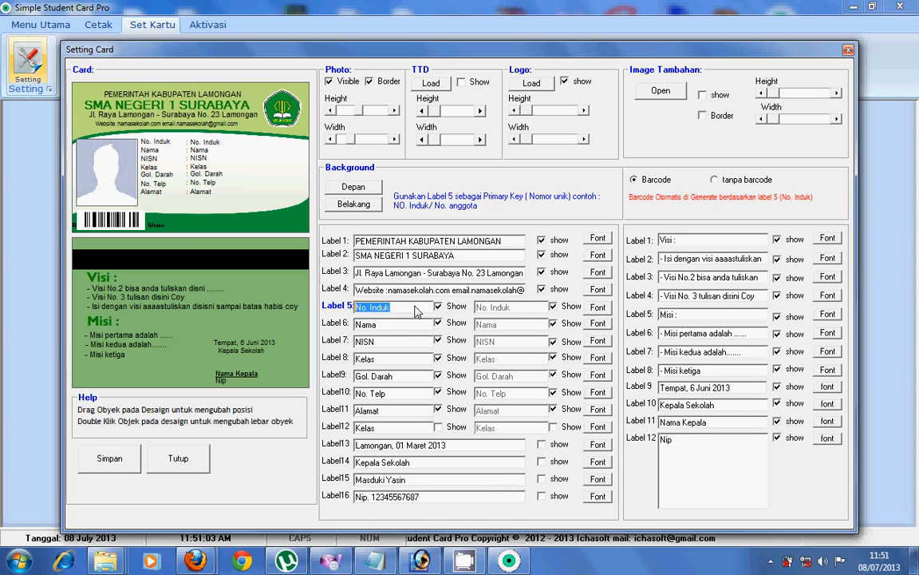
{"action": "type", "text": "No."}
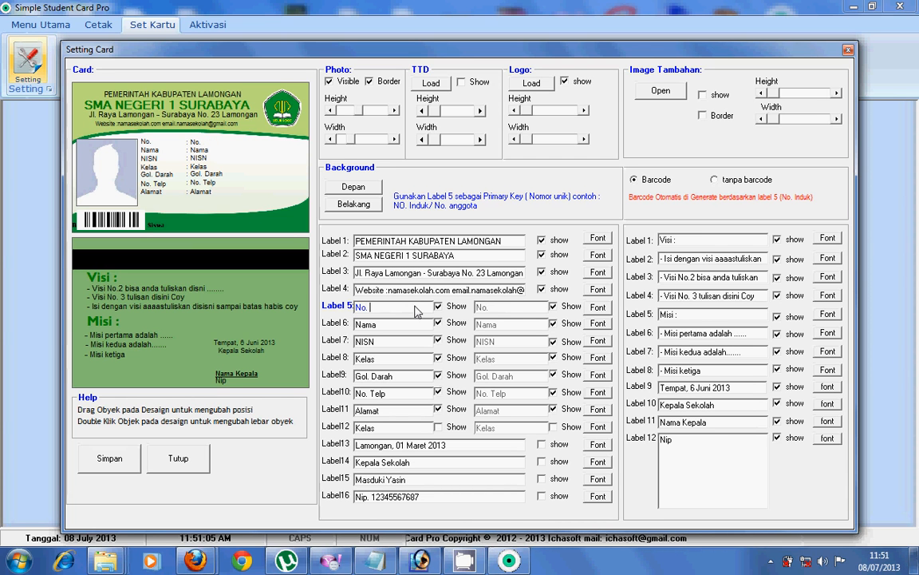
{"action": "type", "text": " Angg"}
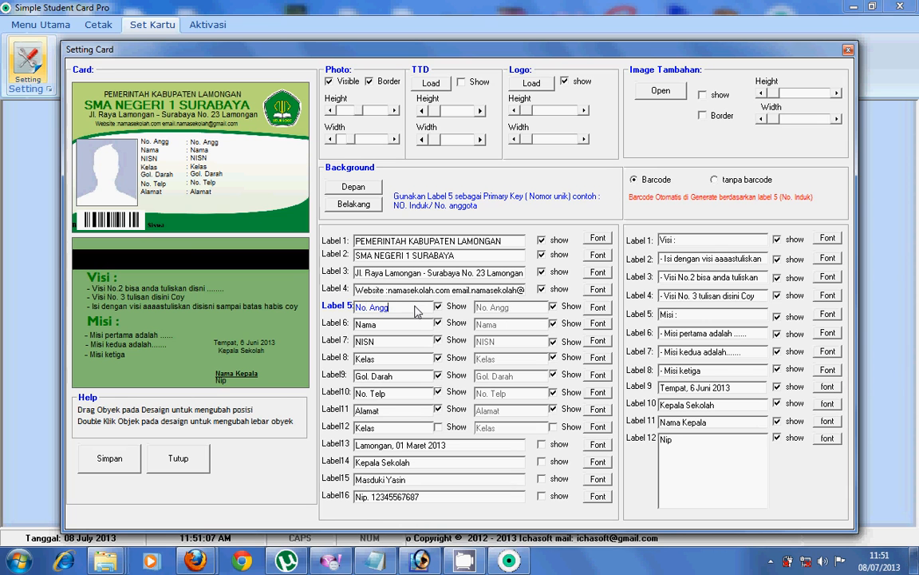
{"action": "type", "text": "ota"}
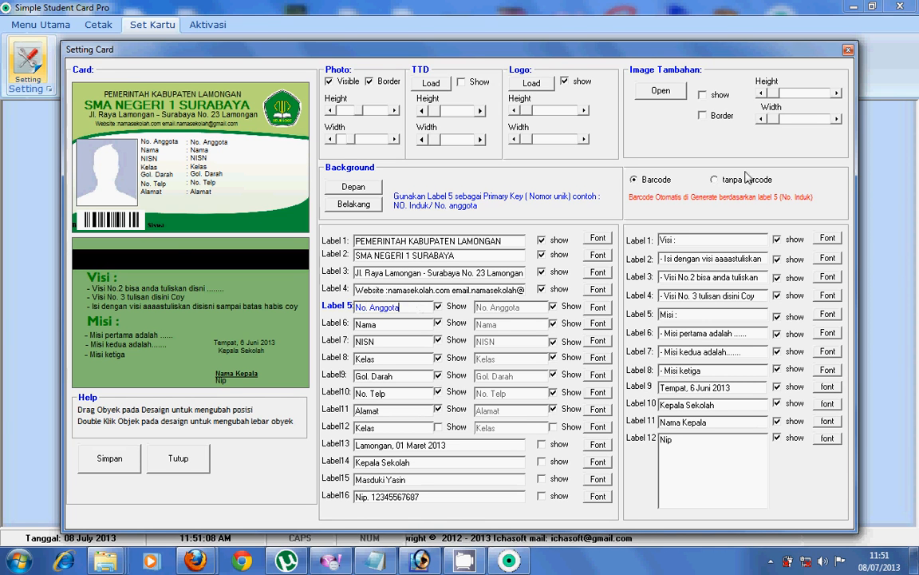
{"action": "left_click", "coordinate": [715, 181]}
{"action": "left_click", "coordinate": [634, 181]}
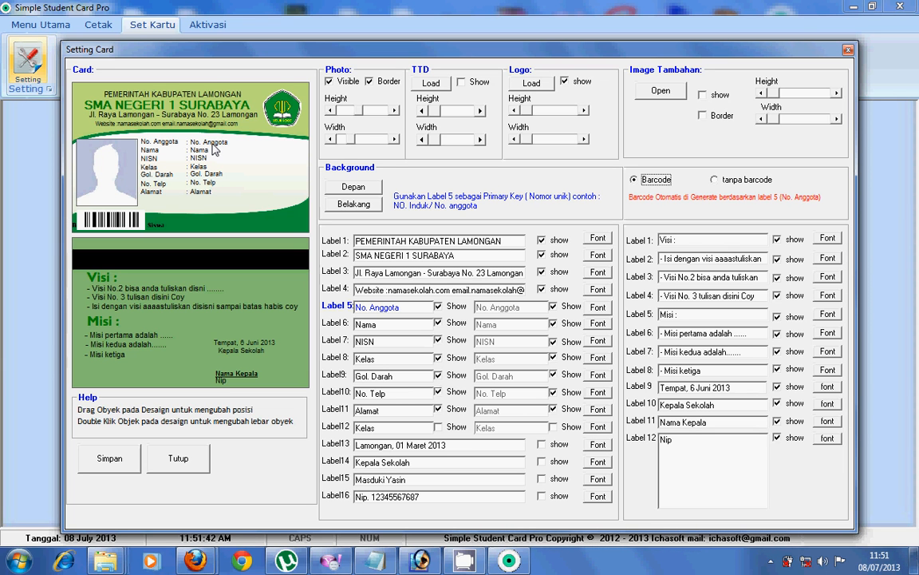
Nudge the barcode slightly and move the photo placeholder to the right side of the card front, below the logo.
{"action": "mouse_move", "coordinate": [119, 220]}
{"action": "left_mouse_down"}
{"action": "mouse_move", "coordinate": [100, 209]}
{"action": "mouse_move", "coordinate": [183, 228]}
{"action": "mouse_move", "coordinate": [256, 201]}
{"action": "mouse_move", "coordinate": [180, 217]}
{"action": "mouse_move", "coordinate": [199, 229]}
{"action": "mouse_move", "coordinate": [108, 204]}
{"action": "mouse_move", "coordinate": [117, 226]}
{"action": "mouse_move", "coordinate": [106, 204]}
{"action": "mouse_move", "coordinate": [109, 221]}
{"action": "left_mouse_up"}
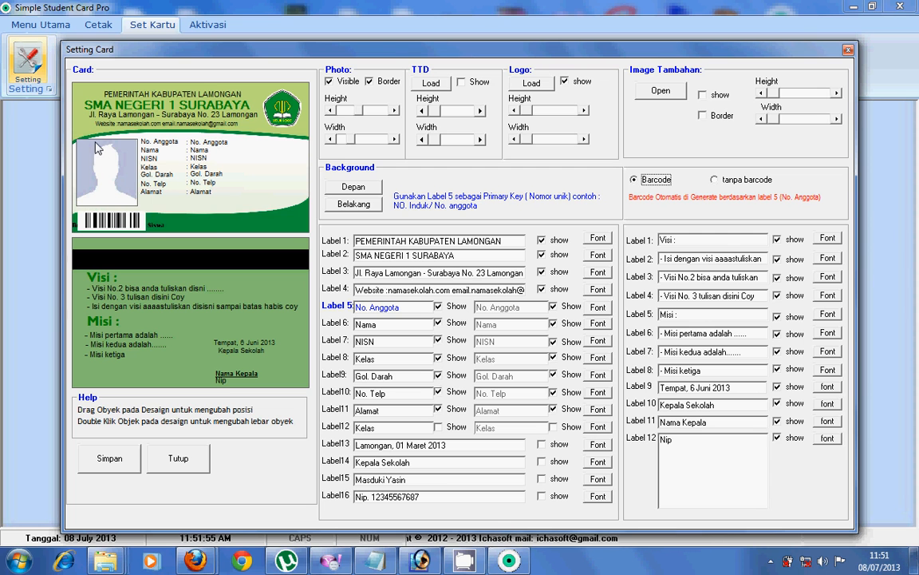
{"action": "left_click_drag", "start_coordinate": [94, 147], "coordinate": [162, 142]}
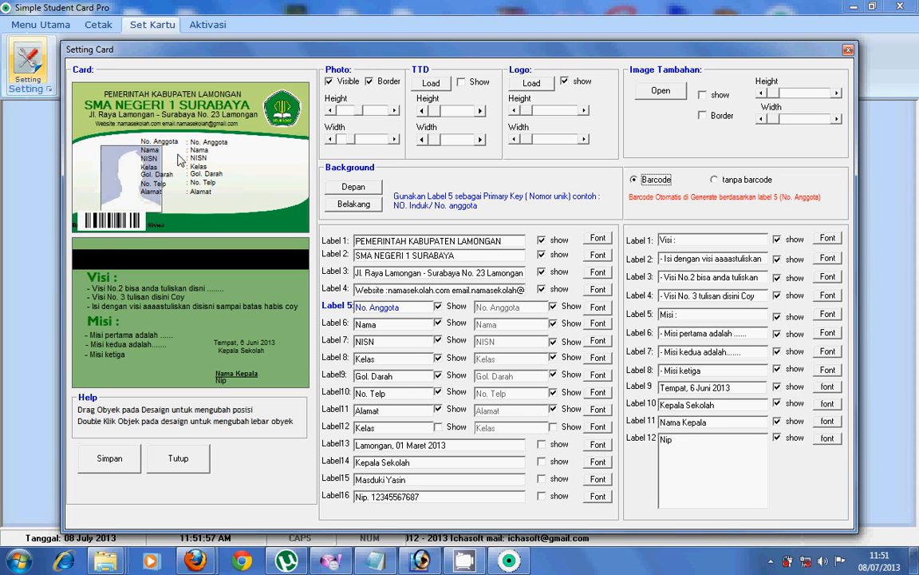
{"action": "left_click_drag", "start_coordinate": [272, 209], "coordinate": [295, 206]}
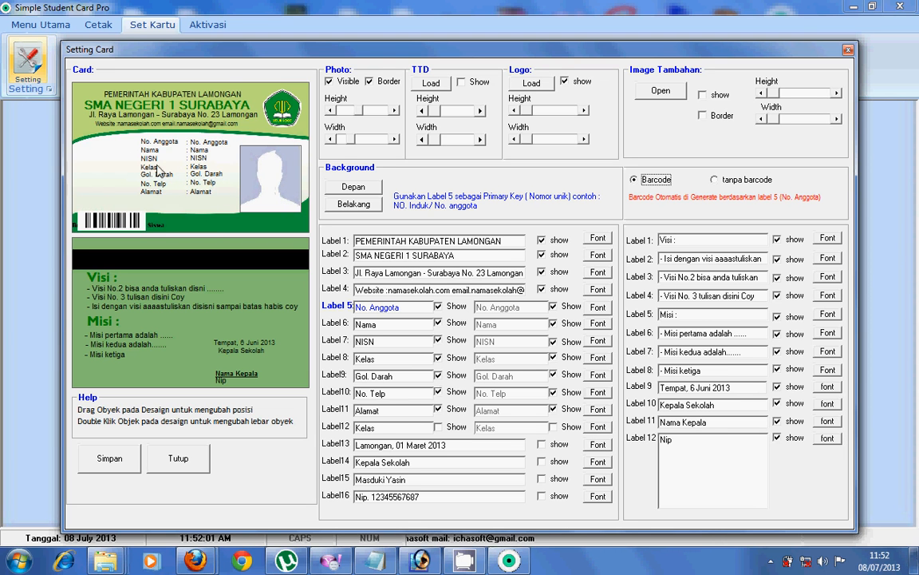
Move the field captions from No. Anggota to Alamat into an aligned column at the left edge of the card front.
{"action": "left_click_drag", "start_coordinate": [159, 144], "coordinate": [91, 157]}
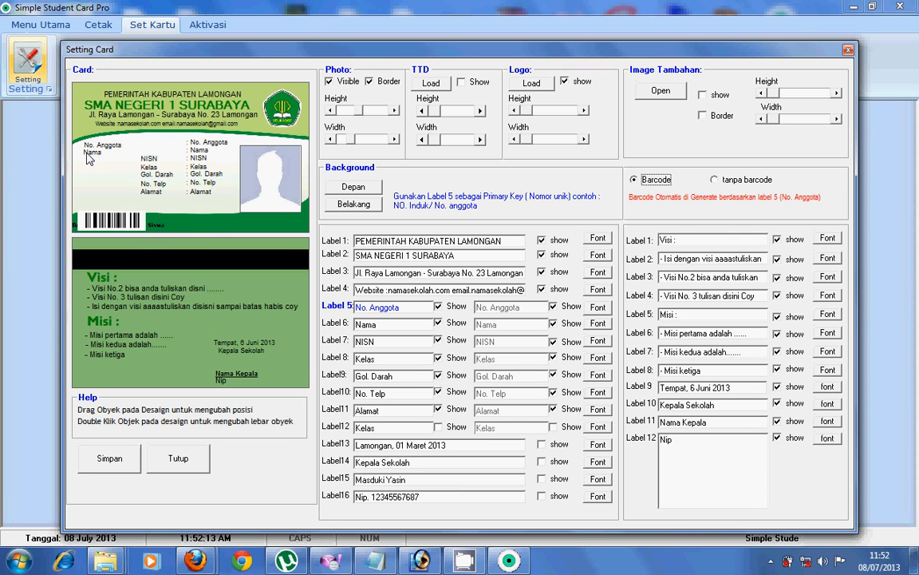
{"action": "left_click_drag", "start_coordinate": [88, 153], "coordinate": [92, 154]}
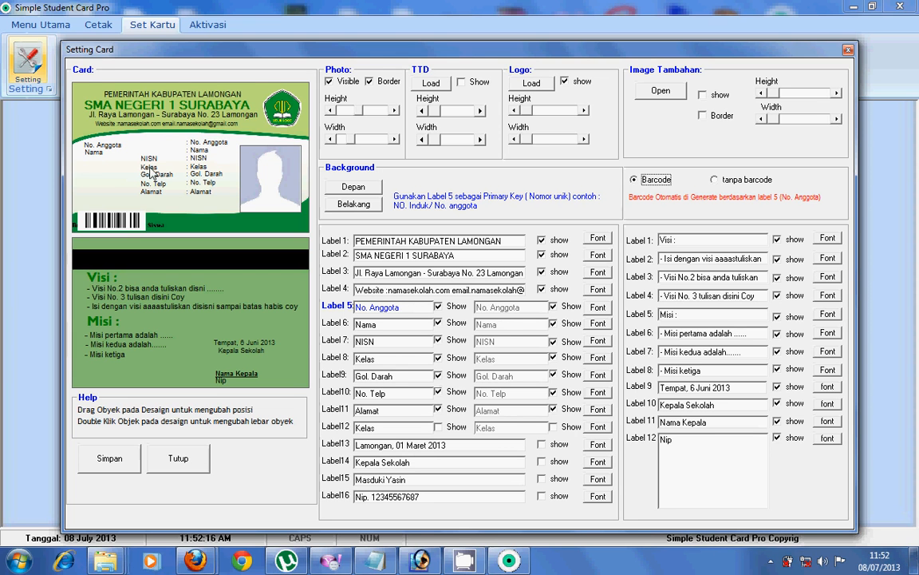
{"action": "left_click_drag", "start_coordinate": [153, 163], "coordinate": [87, 168]}
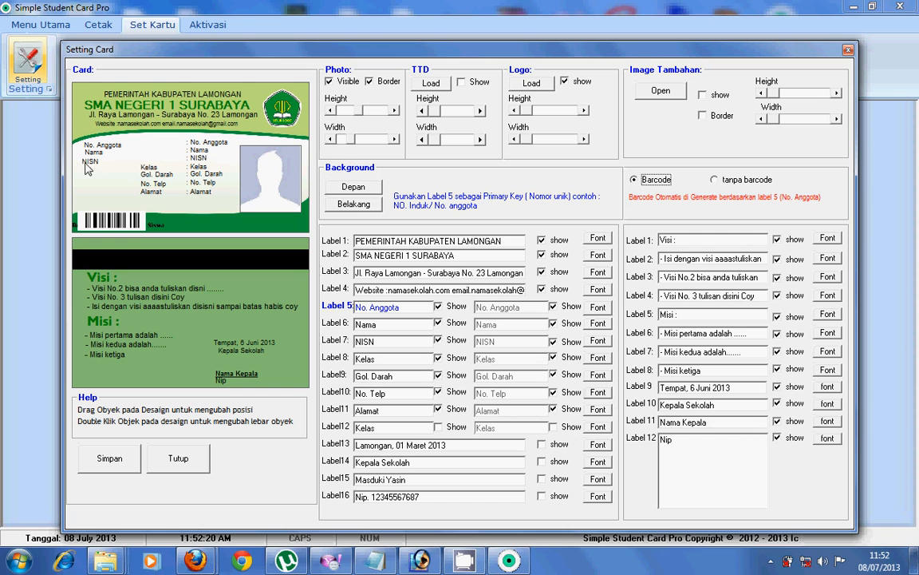
{"action": "left_click_drag", "start_coordinate": [149, 172], "coordinate": [80, 178]}
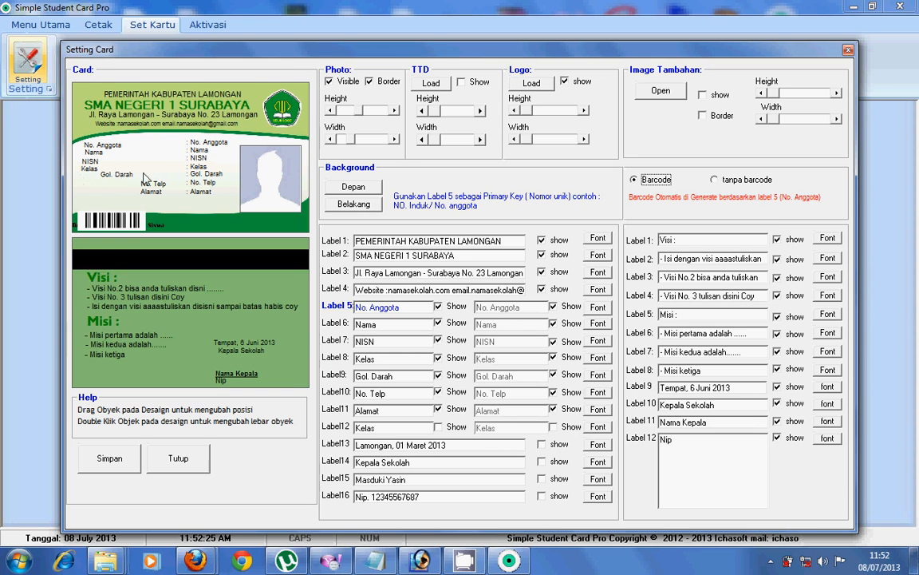
{"action": "left_click_drag", "start_coordinate": [157, 175], "coordinate": [90, 186]}
{"action": "left_click_drag", "start_coordinate": [149, 192], "coordinate": [81, 195]}
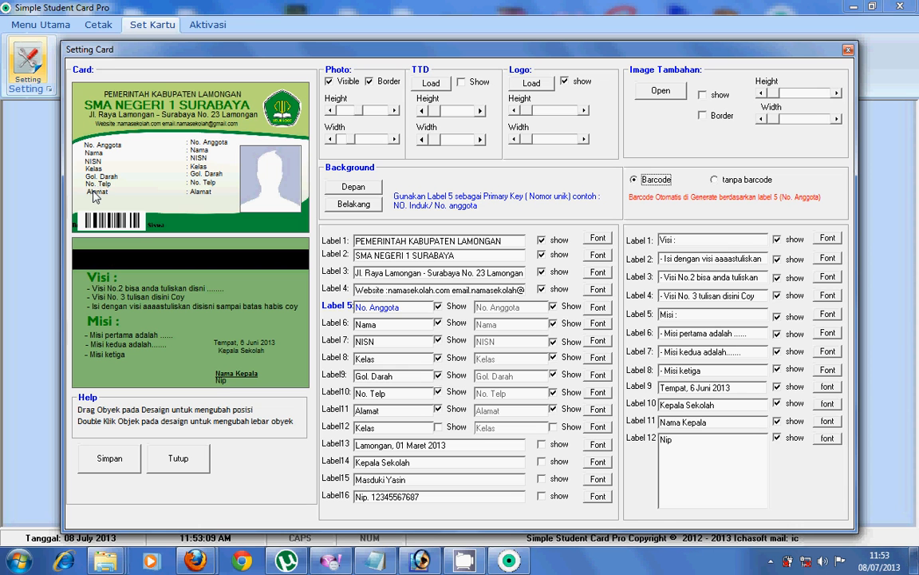
Move the field values from No. Anggota to Alamat into an aligned column beside their captions on the card front.
{"action": "left_click_drag", "start_coordinate": [191, 142], "coordinate": [127, 151]}
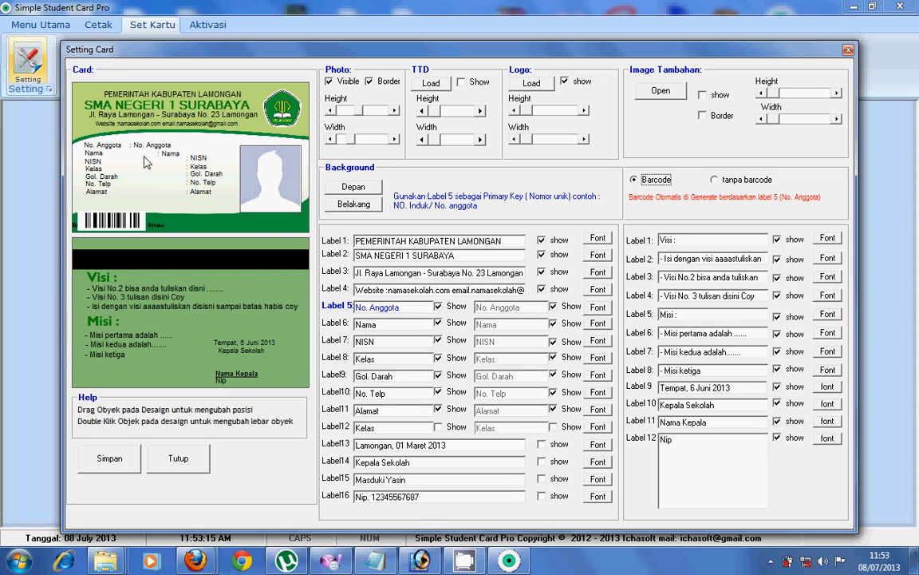
{"action": "left_click_drag", "start_coordinate": [188, 151], "coordinate": [137, 154]}
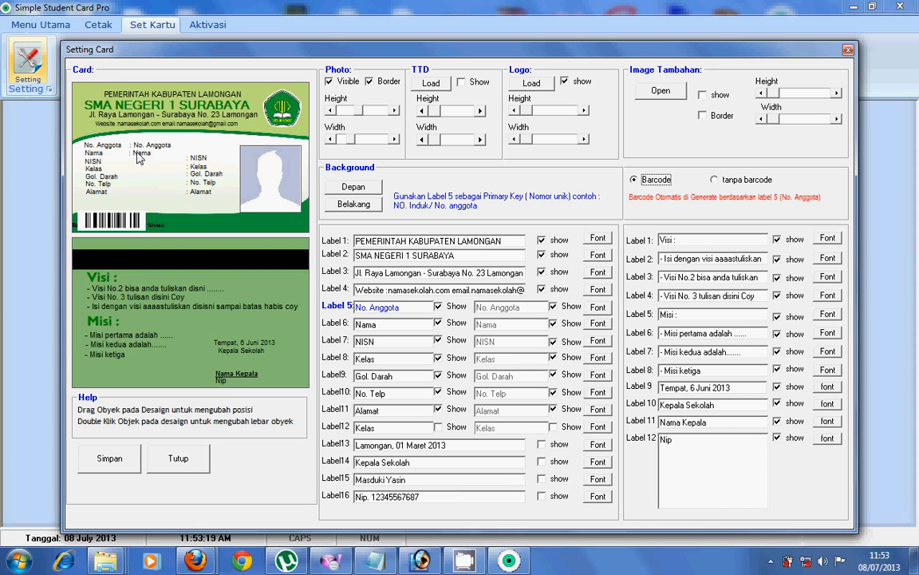
{"action": "left_click_drag", "start_coordinate": [182, 162], "coordinate": [158, 176]}
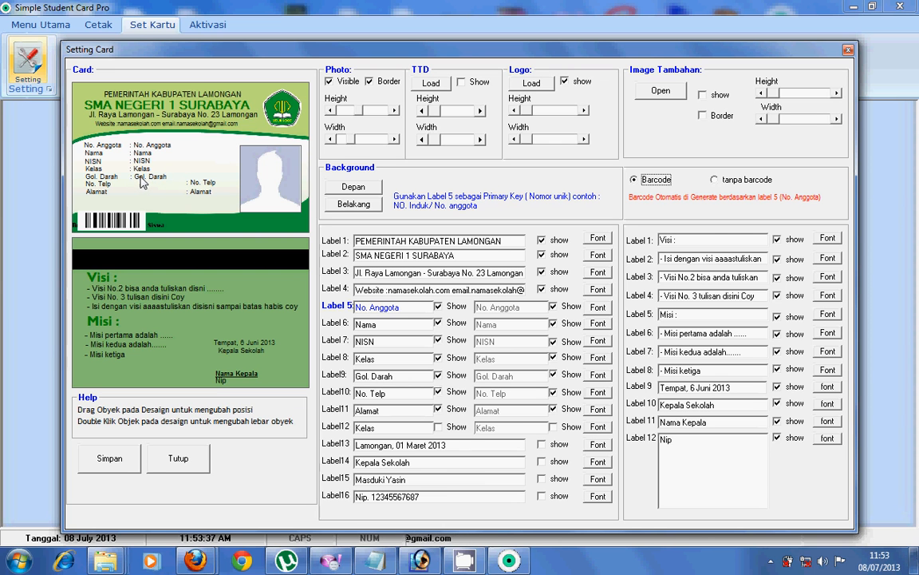
{"action": "left_click_drag", "start_coordinate": [182, 186], "coordinate": [156, 193]}
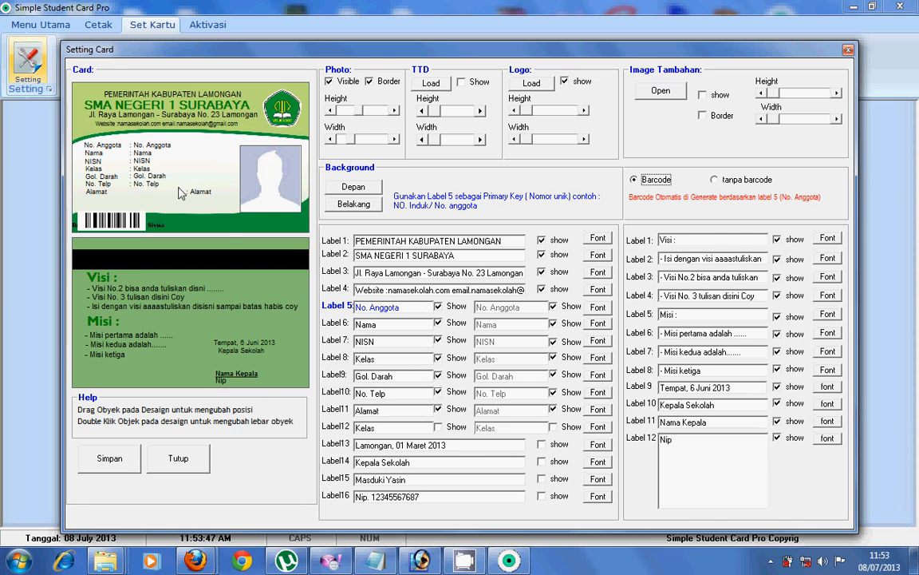
{"action": "left_click_drag", "start_coordinate": [209, 196], "coordinate": [171, 198]}
{"action": "double_click", "coordinate": [155, 198]}
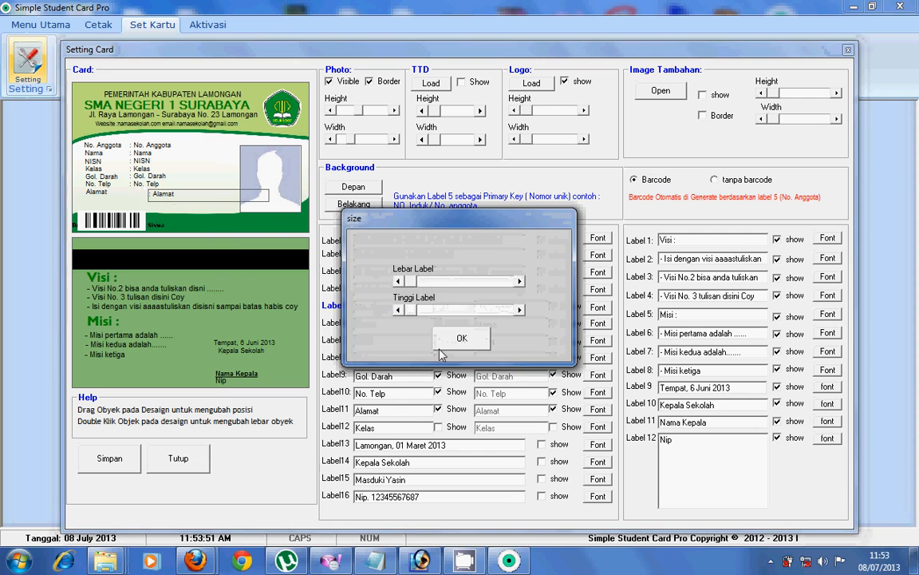
{"action": "left_click", "coordinate": [442, 343]}
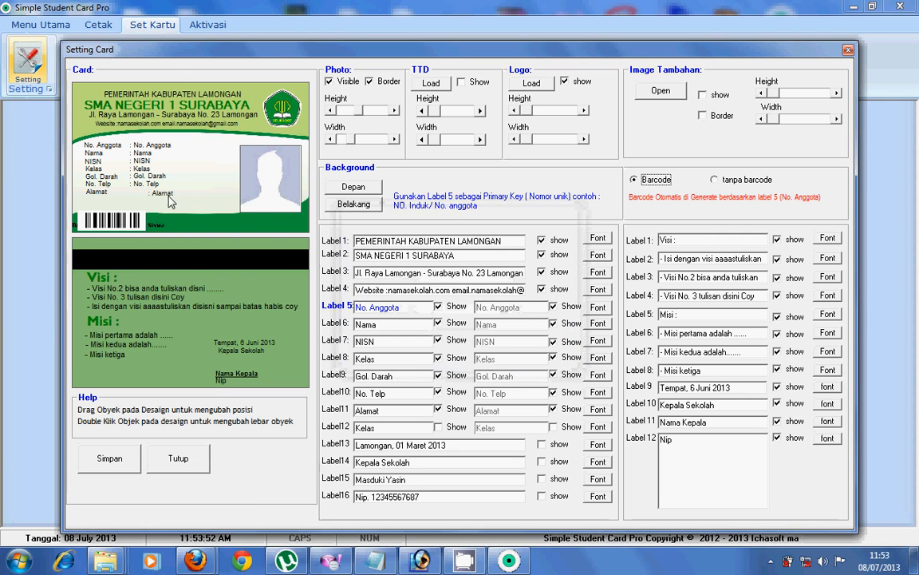
{"action": "left_click_drag", "start_coordinate": [166, 195], "coordinate": [147, 196]}
{"action": "double_click", "coordinate": [135, 192]}
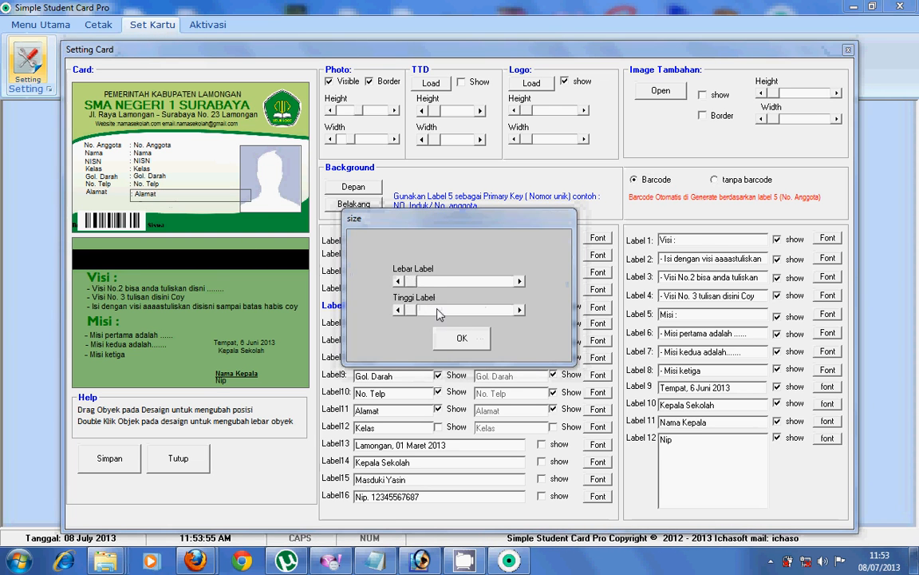
{"action": "left_click", "coordinate": [463, 335]}
{"action": "left_click", "coordinate": [459, 340]}
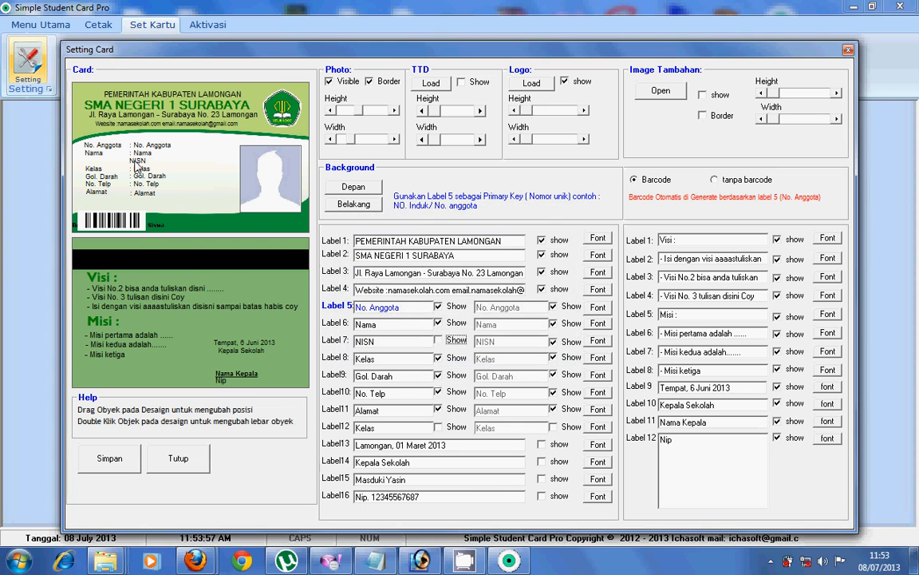
{"action": "double_click", "coordinate": [139, 203]}
{"action": "left_click", "coordinate": [458, 336]}
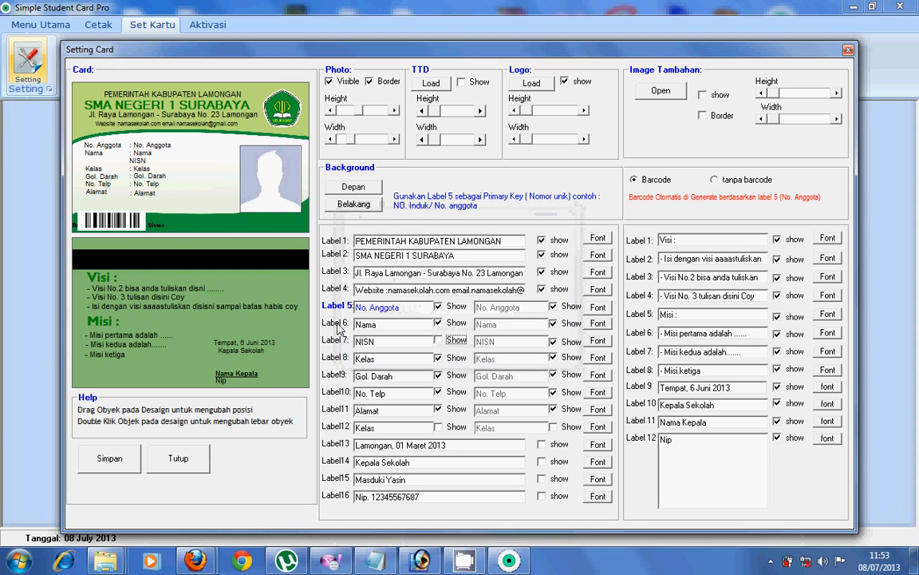
{"action": "left_click", "coordinate": [438, 341]}
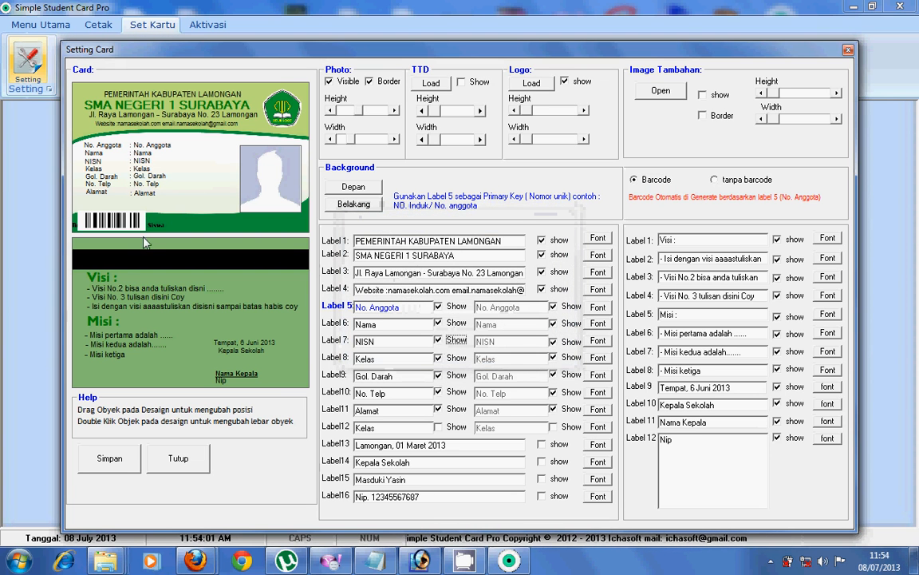
Make the Alamat value label on the card front taller and slightly narrower.
{"action": "double_click", "coordinate": [145, 196]}
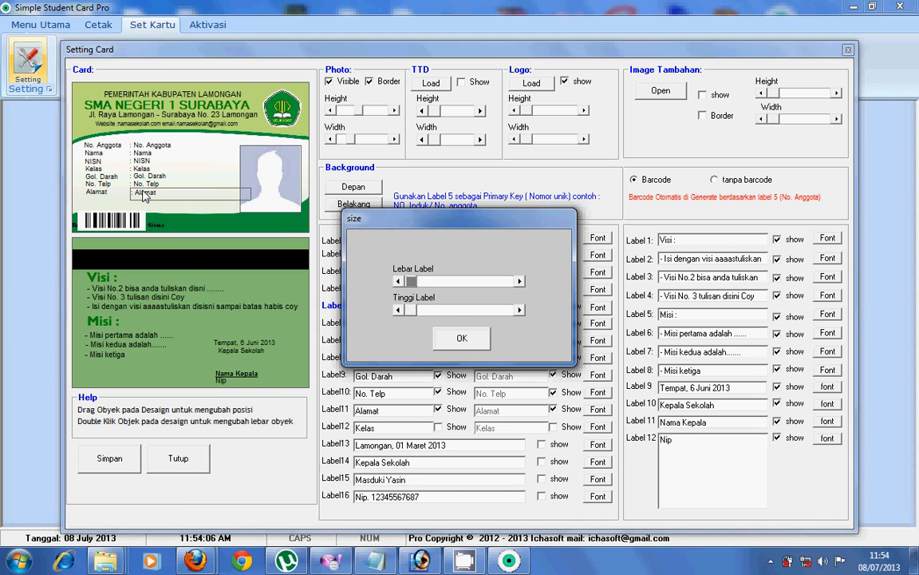
{"action": "left_click", "coordinate": [462, 339]}
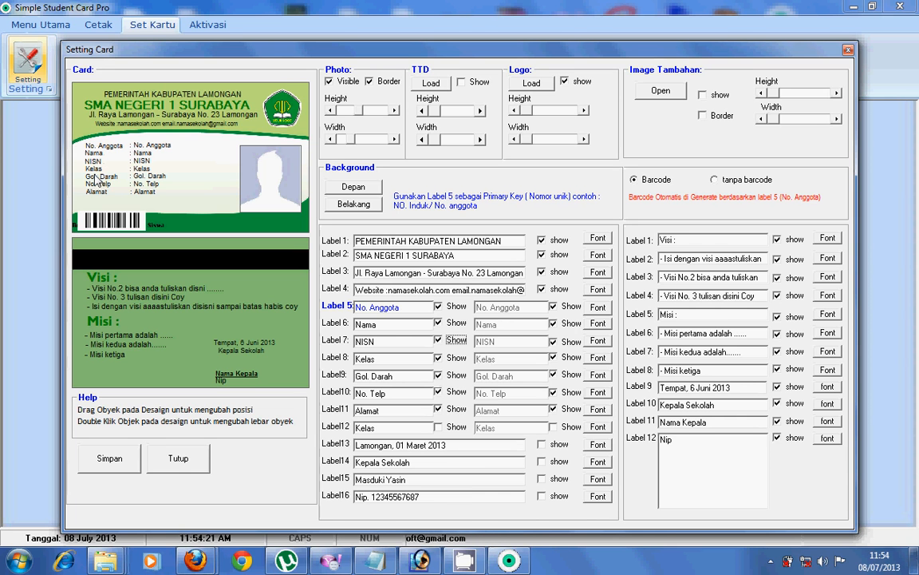
{"action": "double_click", "coordinate": [151, 196]}
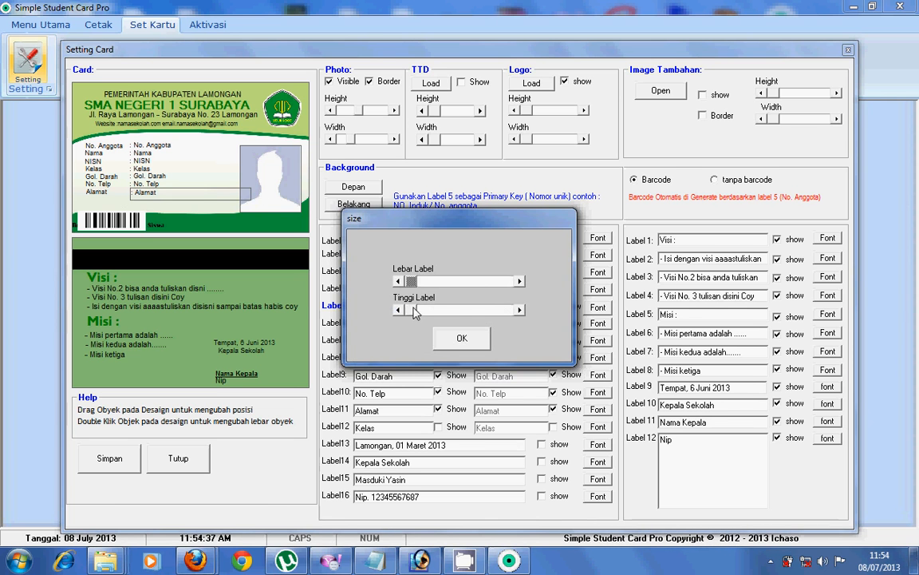
{"action": "left_click_drag", "start_coordinate": [414, 313], "coordinate": [454, 312]}
{"action": "mouse_move", "coordinate": [412, 282]}
{"action": "left_mouse_down"}
{"action": "mouse_move", "coordinate": [443, 284]}
{"action": "mouse_move", "coordinate": [431, 293]}
{"action": "mouse_move", "coordinate": [419, 282]}
{"action": "left_mouse_up"}
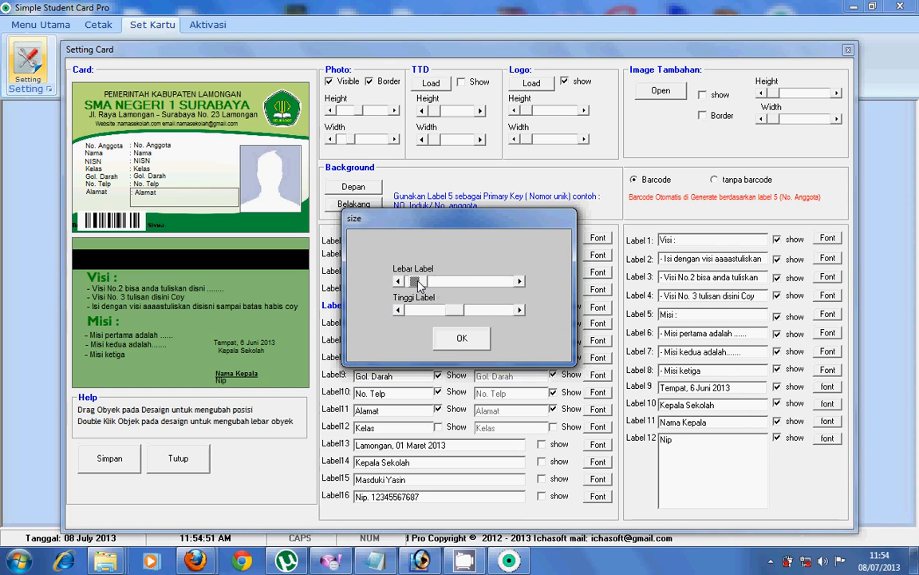
{"action": "left_click", "coordinate": [461, 339]}
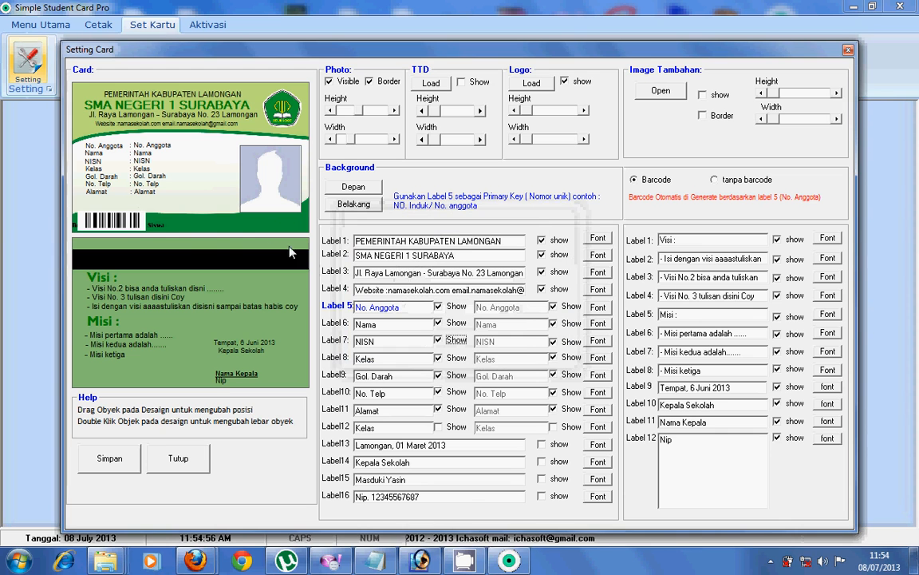
Save the card design and close the card settings.
{"action": "left_click", "coordinate": [109, 458]}
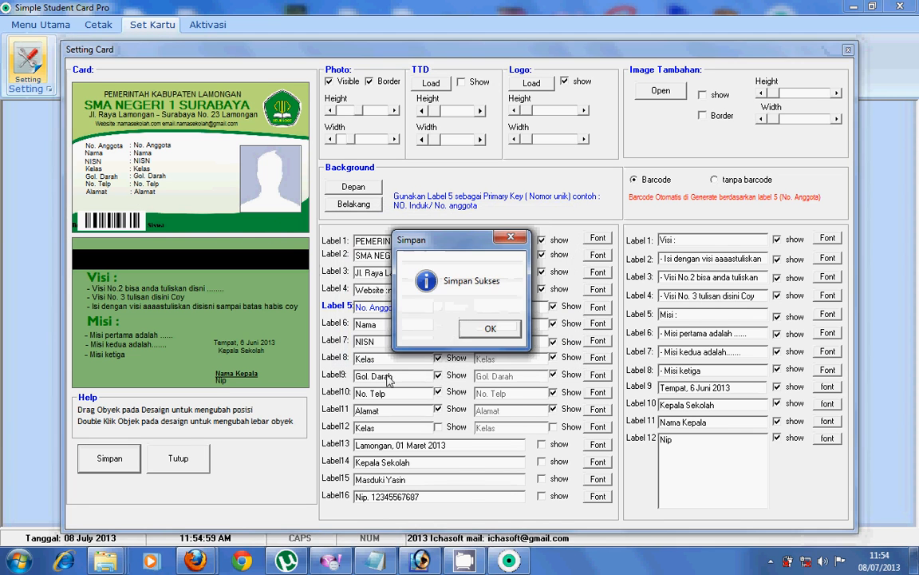
{"action": "left_click", "coordinate": [487, 329]}
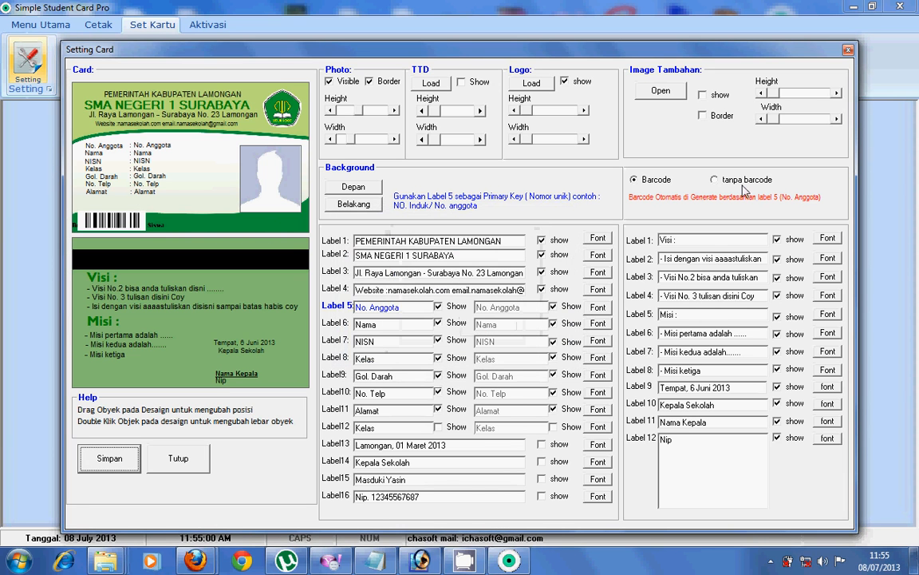
{"action": "left_click", "coordinate": [849, 50]}
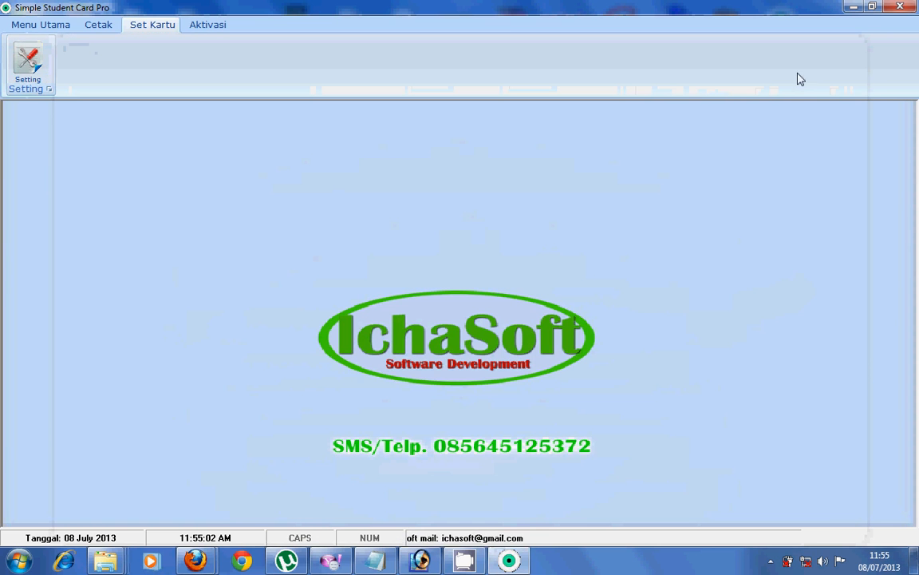
Preview the front design (Desain depan) of all student cards for printing at 200% zoom.
{"action": "left_click", "coordinate": [100, 25]}
{"action": "left_click", "coordinate": [25, 60]}
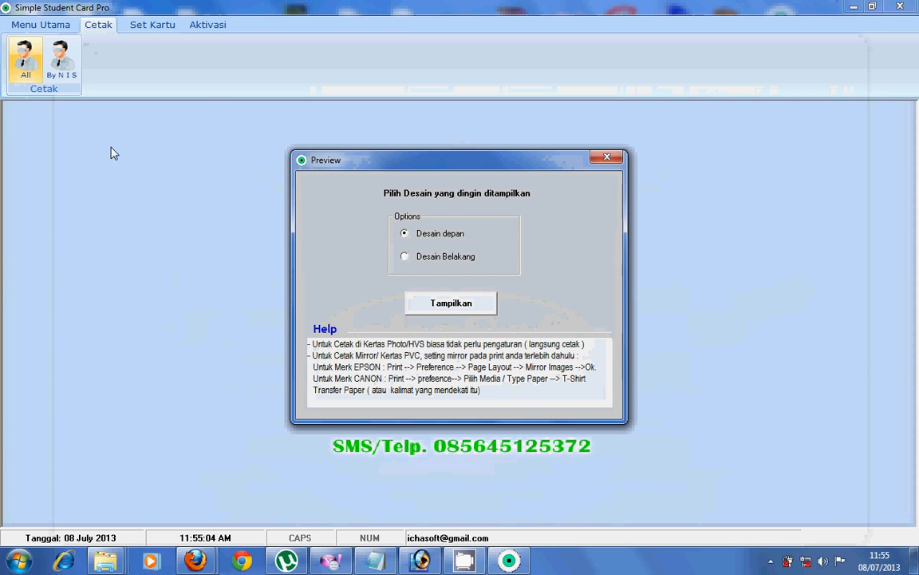
{"action": "left_click", "coordinate": [467, 310]}
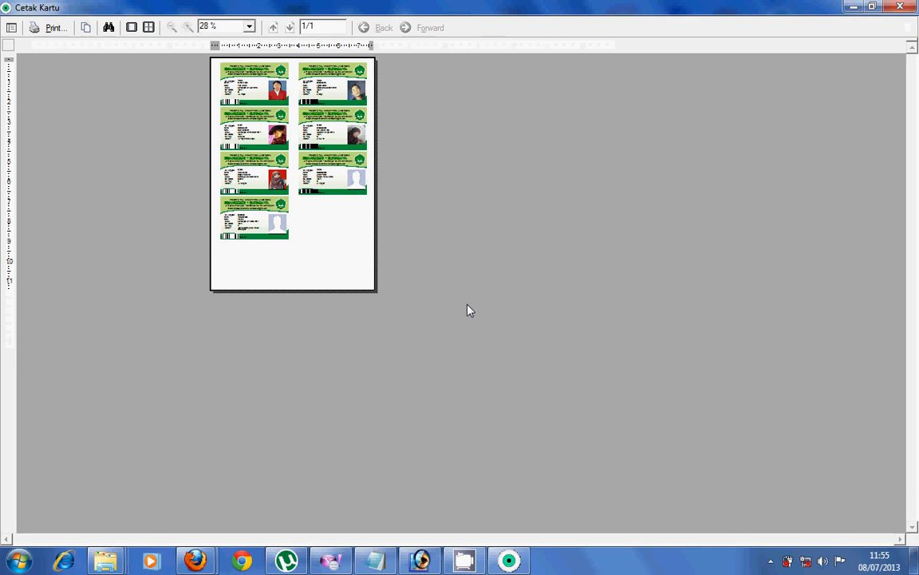
{"action": "left_click", "coordinate": [252, 28]}
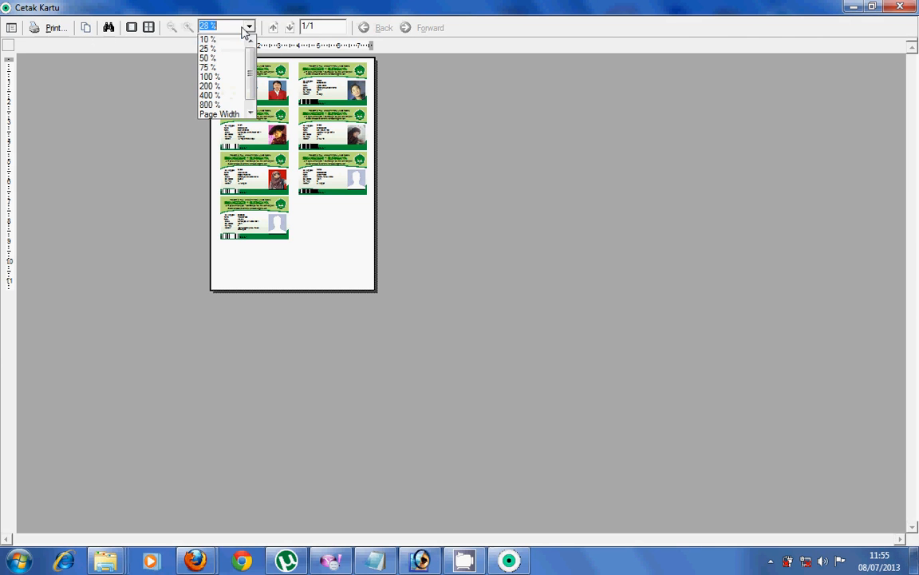
{"action": "left_click", "coordinate": [222, 86]}
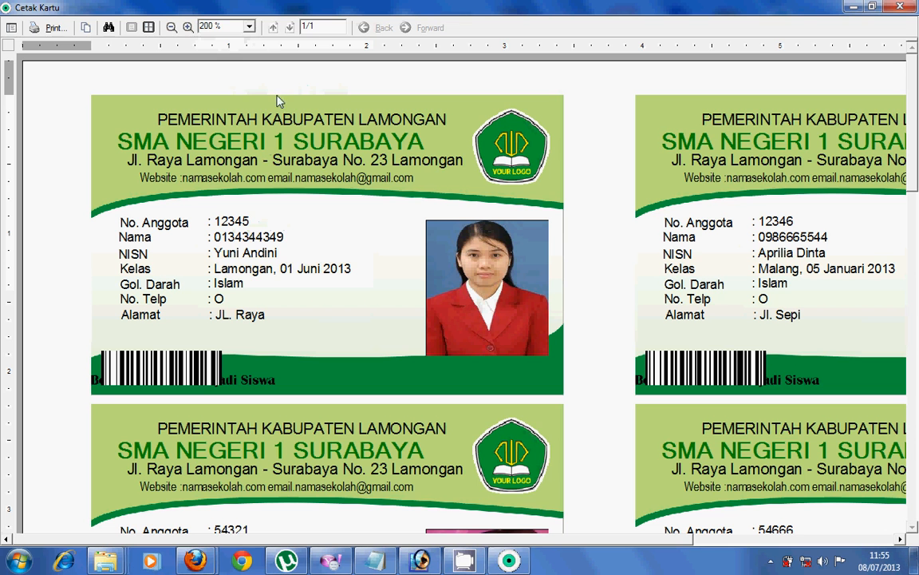
Examine the card sheet at 100% zoom and close the print preview.
{"action": "left_click", "coordinate": [252, 28]}
{"action": "left_click", "coordinate": [251, 28]}
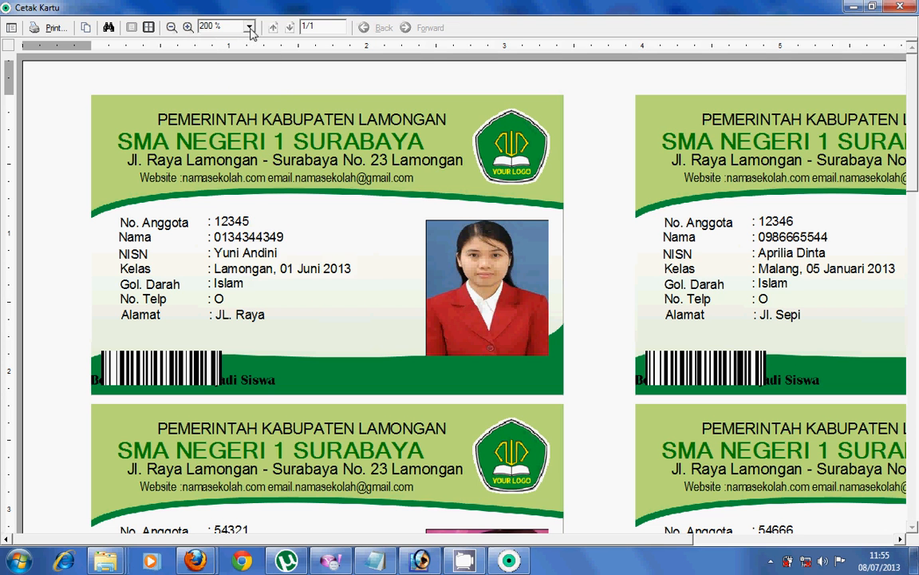
{"action": "left_click", "coordinate": [251, 30]}
{"action": "left_click", "coordinate": [251, 30]}
{"action": "left_click", "coordinate": [251, 28]}
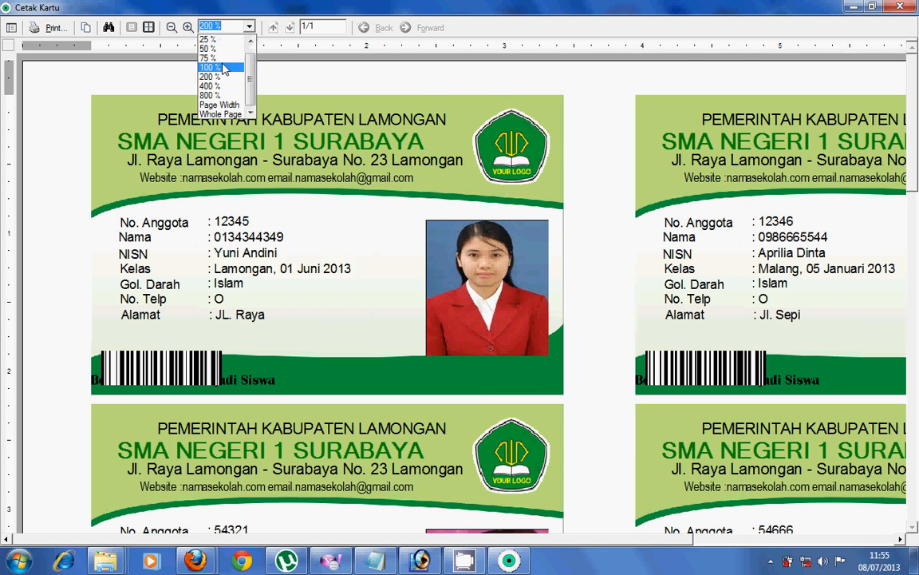
{"action": "left_click", "coordinate": [223, 68]}
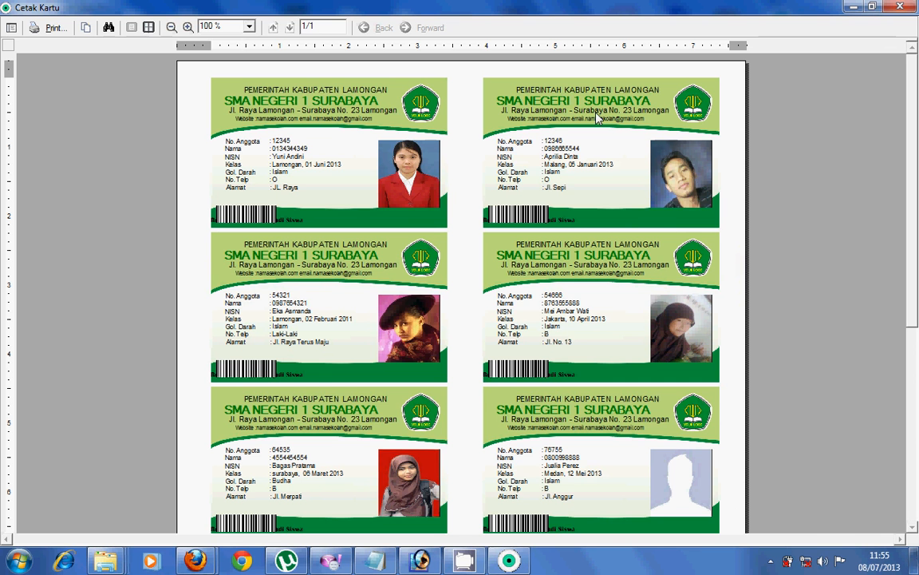
{"action": "left_click", "coordinate": [902, 7]}
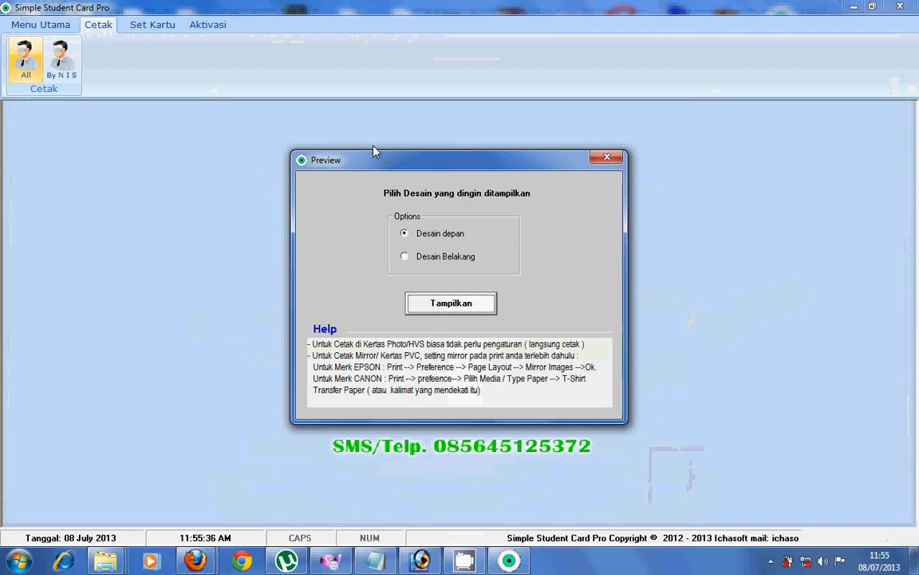
{"action": "left_click", "coordinate": [618, 161]}
Shift the PEMERINTAH KABUPATEN LAMONGAN and SMA NEGERI 1 SURABAYA headings slightly right on the card front and save the design.
{"action": "left_click", "coordinate": [144, 29]}
{"action": "left_click", "coordinate": [30, 67]}
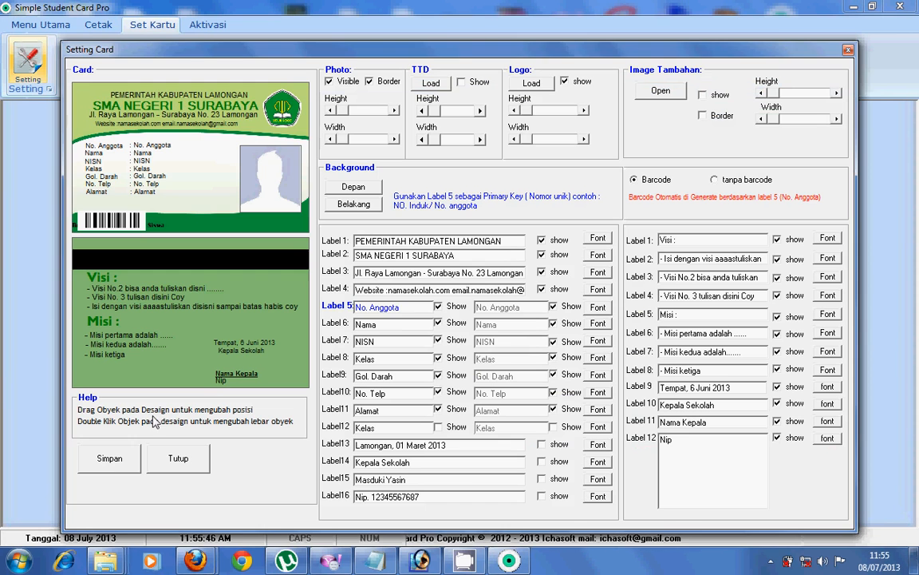
{"action": "left_click", "coordinate": [108, 457]}
{"action": "left_click", "coordinate": [491, 329]}
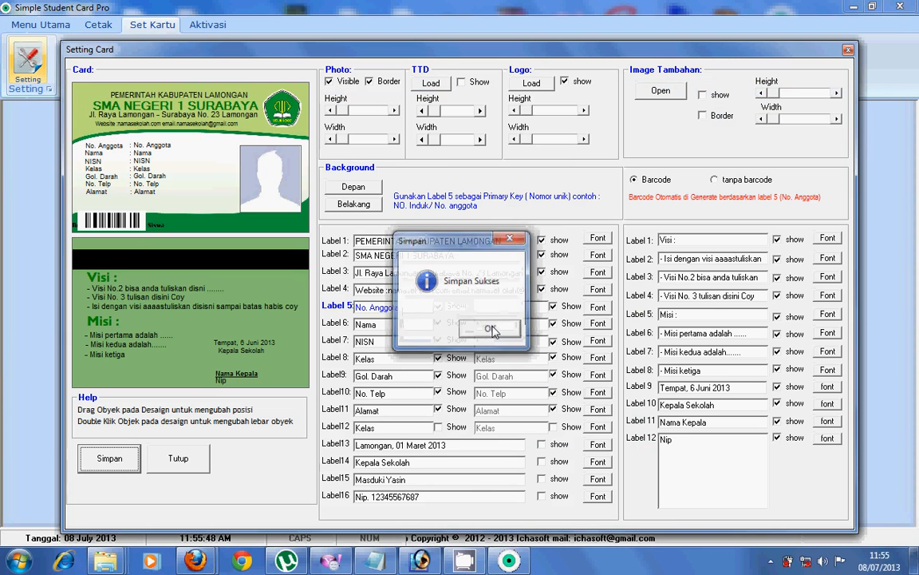
{"action": "left_click", "coordinate": [178, 458]}
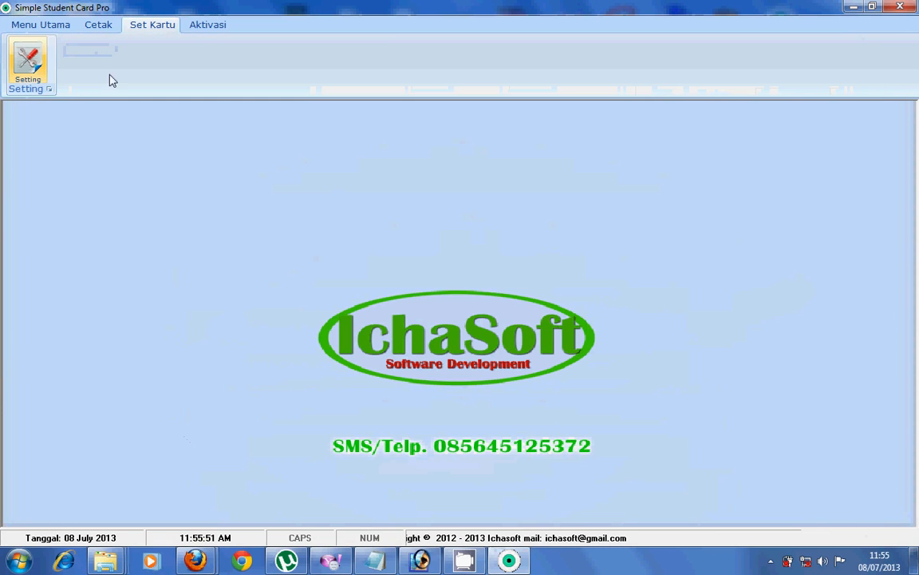
Check the heading alignment in the print preview of all cards' front design, and close the preview.
{"action": "left_click", "coordinate": [98, 25]}
{"action": "left_click", "coordinate": [25, 60]}
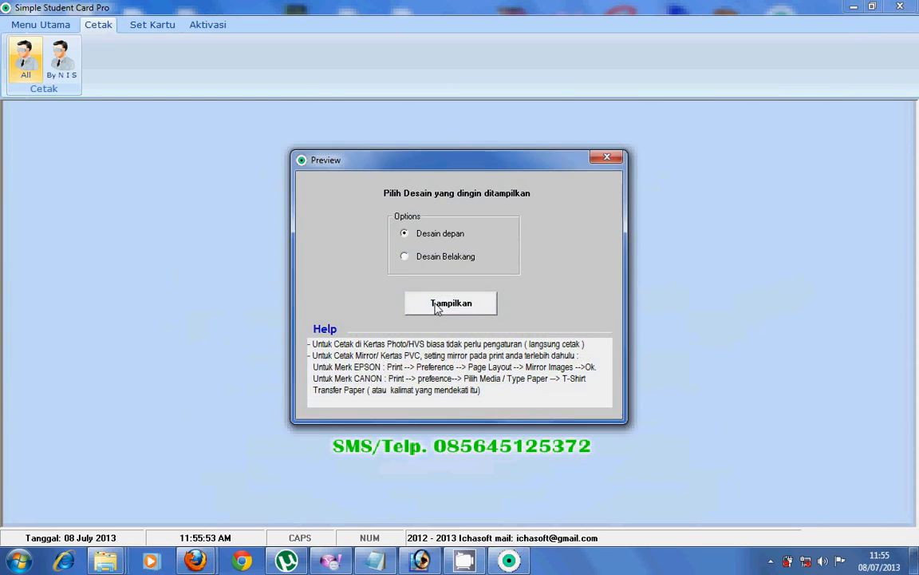
{"action": "left_click", "coordinate": [436, 304]}
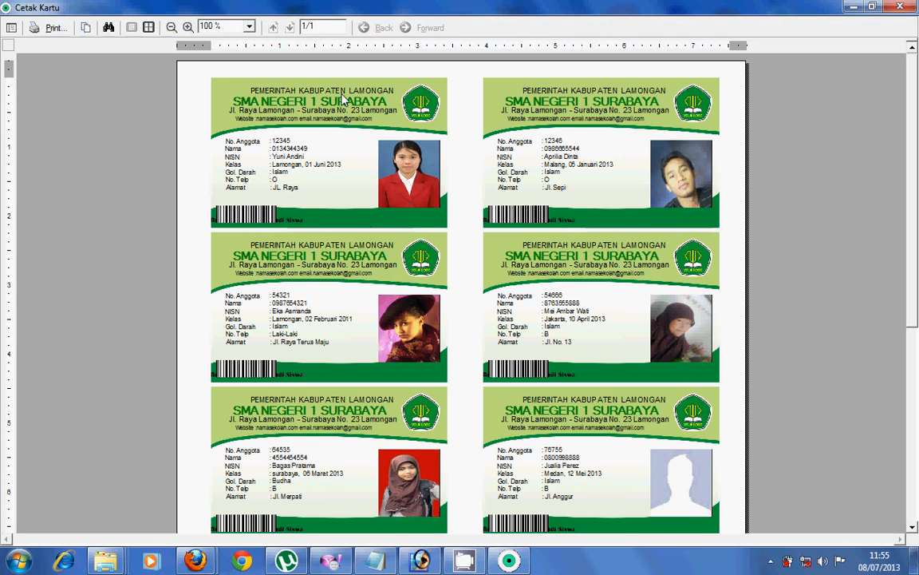
{"action": "left_click", "coordinate": [900, 7]}
{"action": "left_click", "coordinate": [606, 157]}
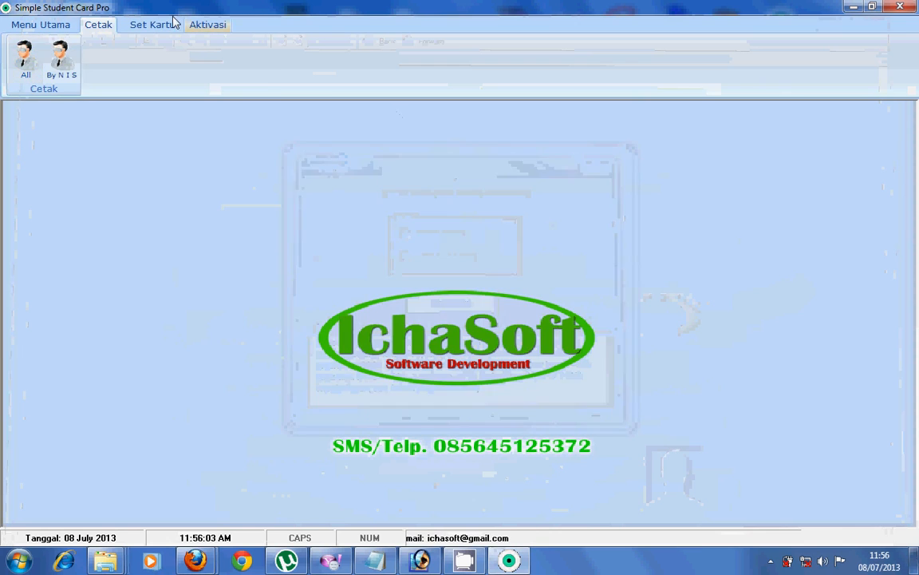
Move the PEMERINTAH KABUPATEN LAMONGAN heading slightly left on the card front, save the design and close the settings.
{"action": "left_click", "coordinate": [145, 24]}
{"action": "left_click", "coordinate": [29, 64]}
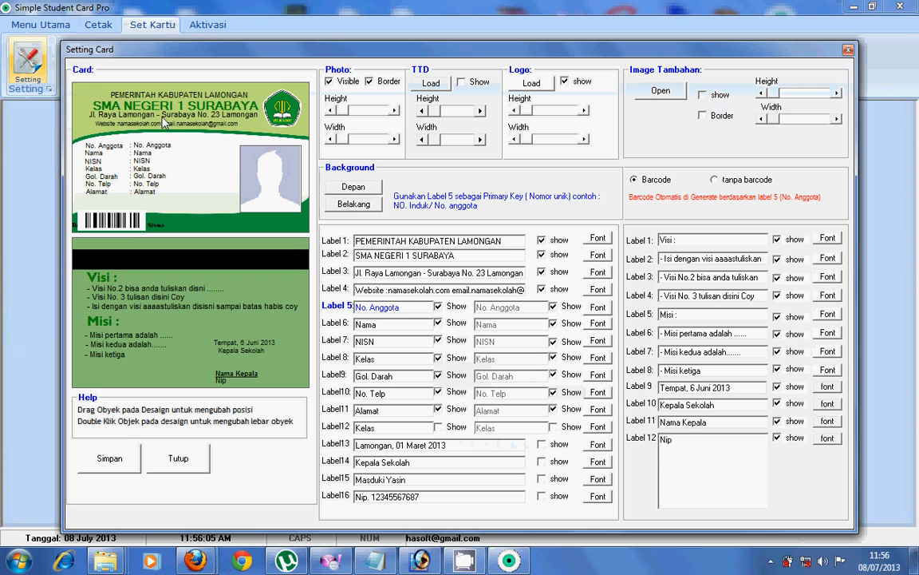
{"action": "left_click_drag", "start_coordinate": [195, 96], "coordinate": [184, 97]}
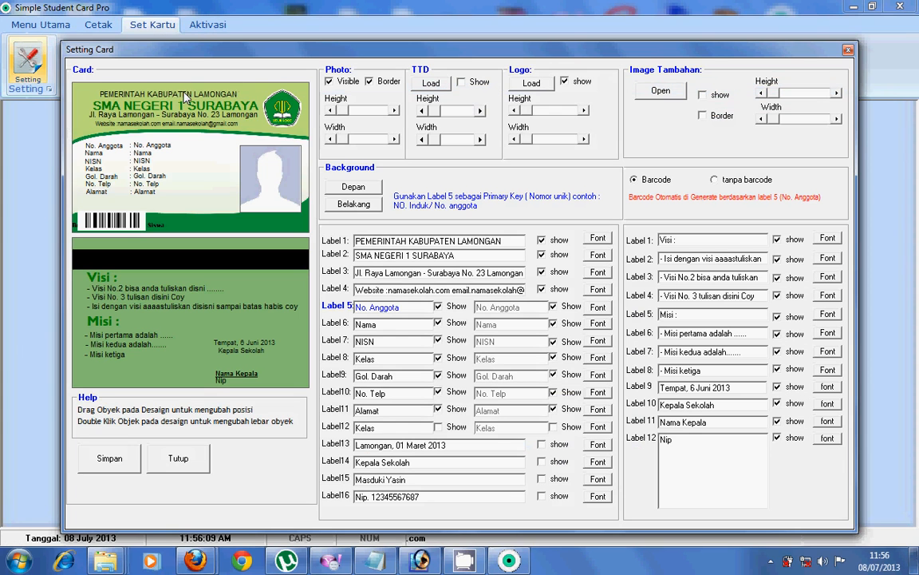
{"action": "left_click", "coordinate": [109, 459]}
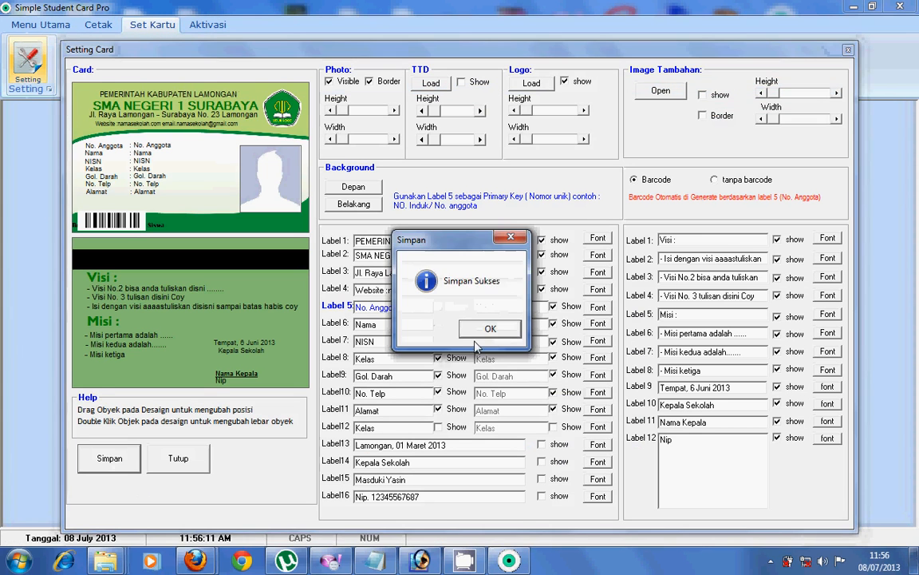
{"action": "left_click", "coordinate": [451, 316]}
{"action": "left_click", "coordinate": [198, 468]}
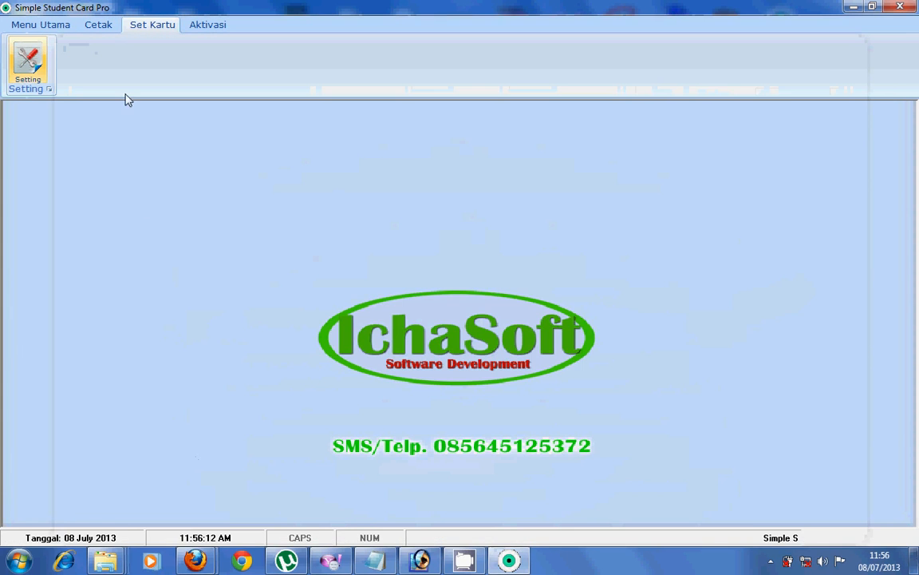
Preview the front design of all cards again and enlarge the sheet to 200% to check the headings.
{"action": "left_click", "coordinate": [102, 26]}
{"action": "left_click", "coordinate": [26, 63]}
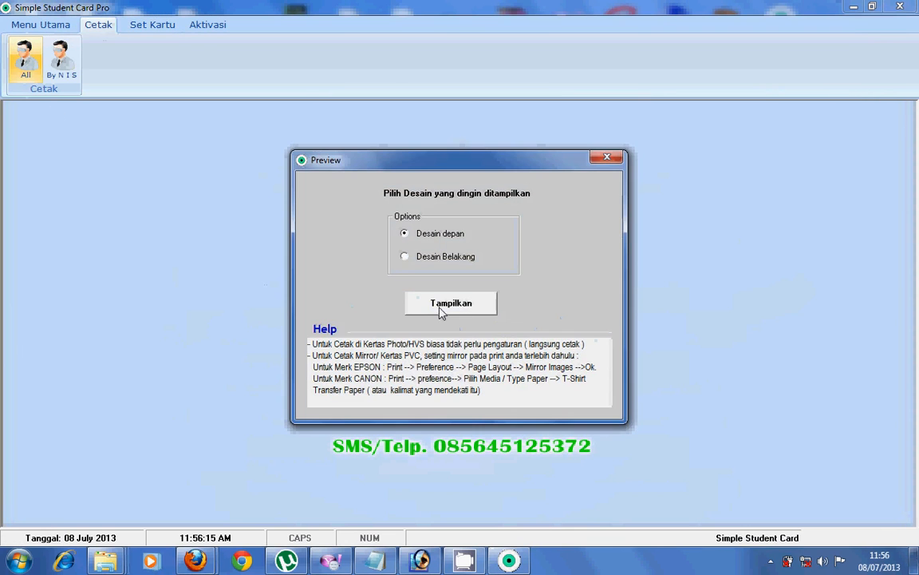
{"action": "left_click", "coordinate": [442, 311]}
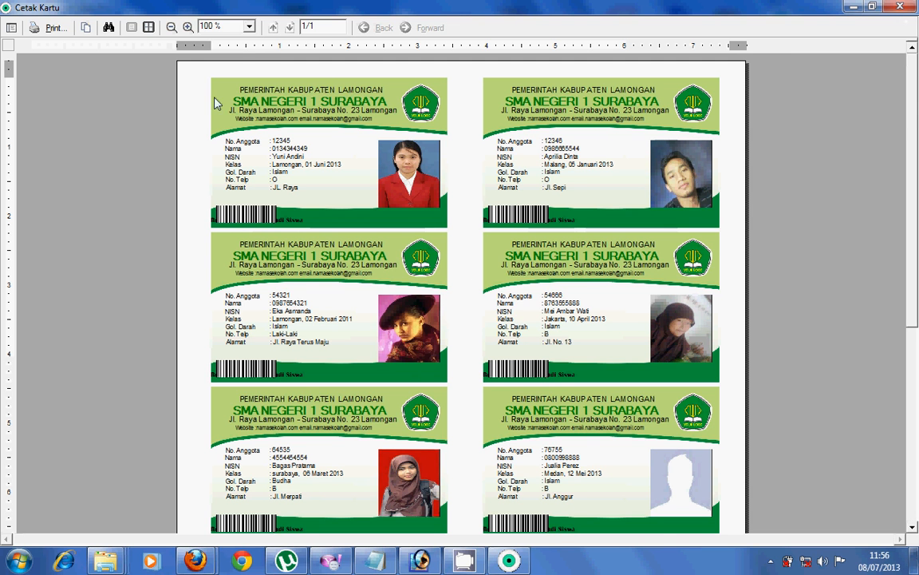
{"action": "left_click", "coordinate": [251, 27]}
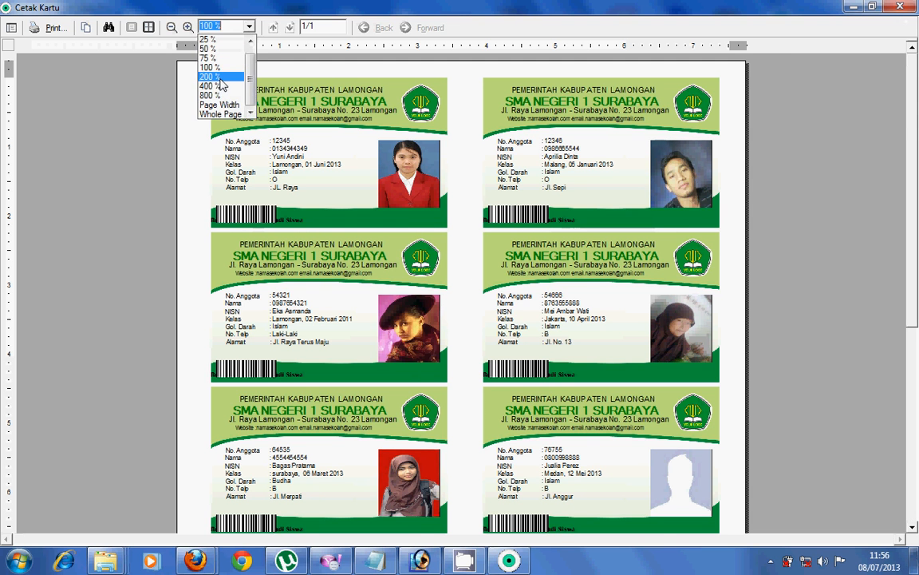
{"action": "left_click", "coordinate": [203, 81]}
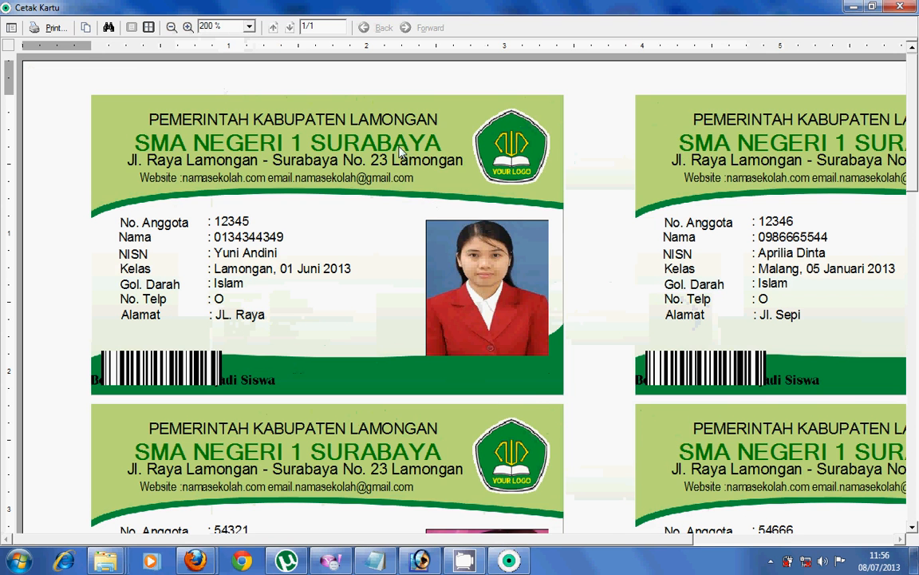
Inspect the second column of cards at 200% zoom and close the print preview.
{"action": "scroll", "coordinate": [402, 150], "scroll_direction": "down", "scroll_amount": 3}
{"action": "left_click_drag", "start_coordinate": [654, 186], "coordinate": [619, 166]}
{"action": "right_click", "coordinate": [741, 249]}
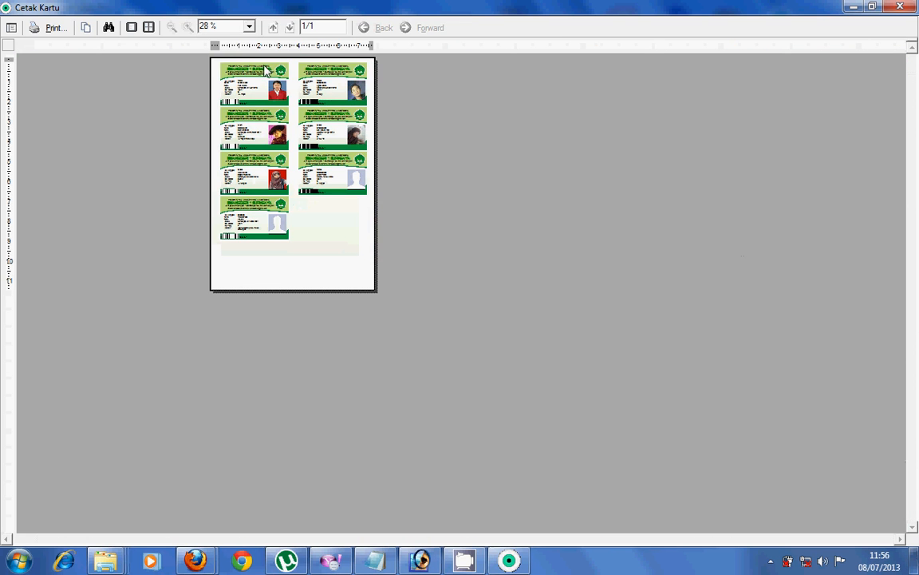
{"action": "left_click", "coordinate": [250, 27]}
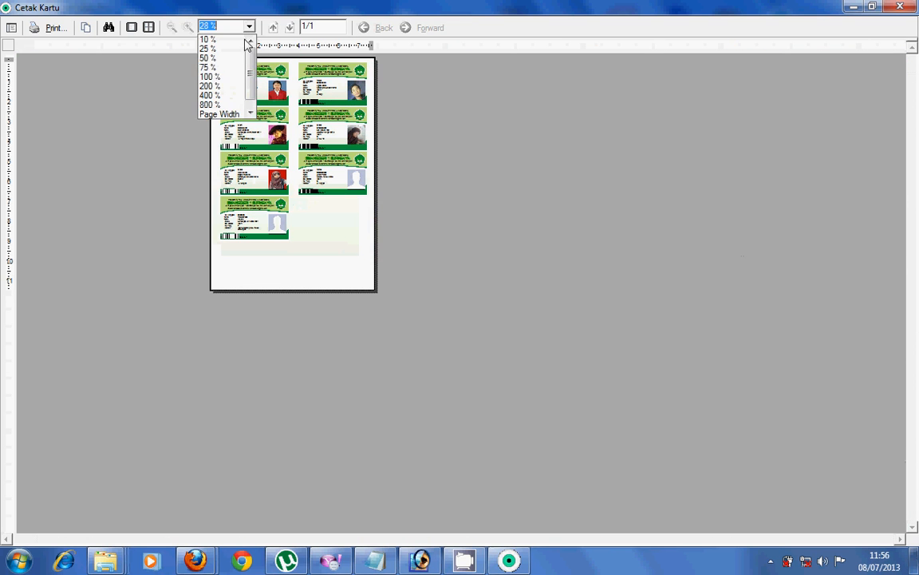
{"action": "left_click", "coordinate": [225, 90]}
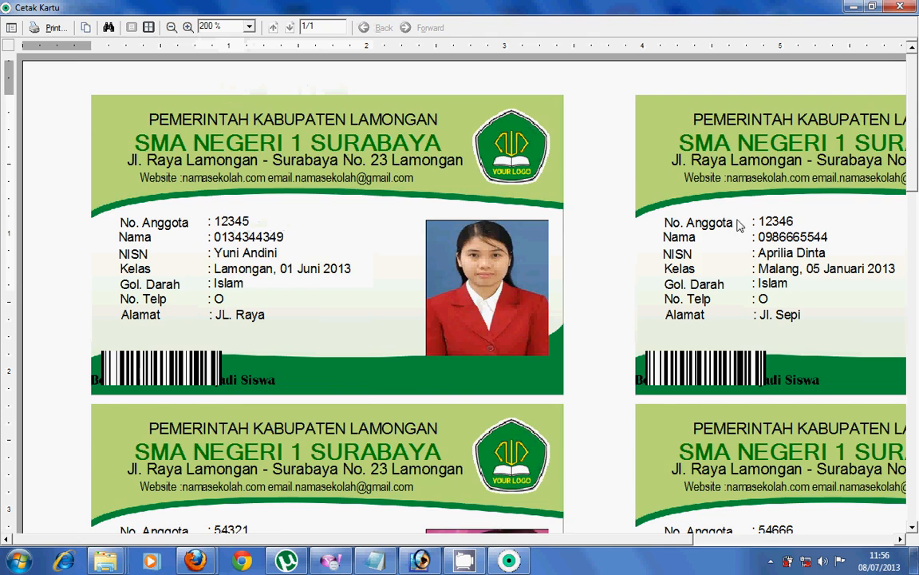
{"action": "left_click_drag", "start_coordinate": [739, 226], "coordinate": [542, 198]}
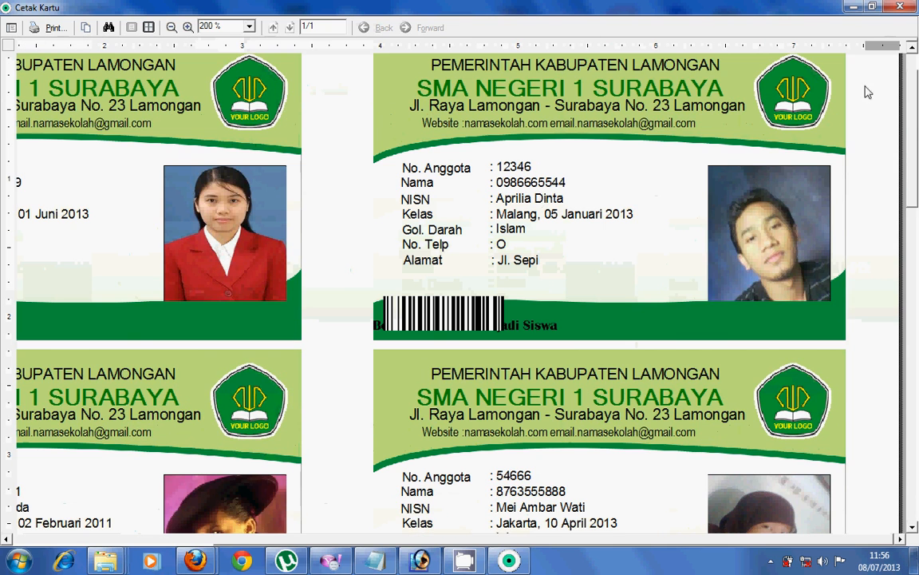
{"action": "left_click", "coordinate": [899, 8]}
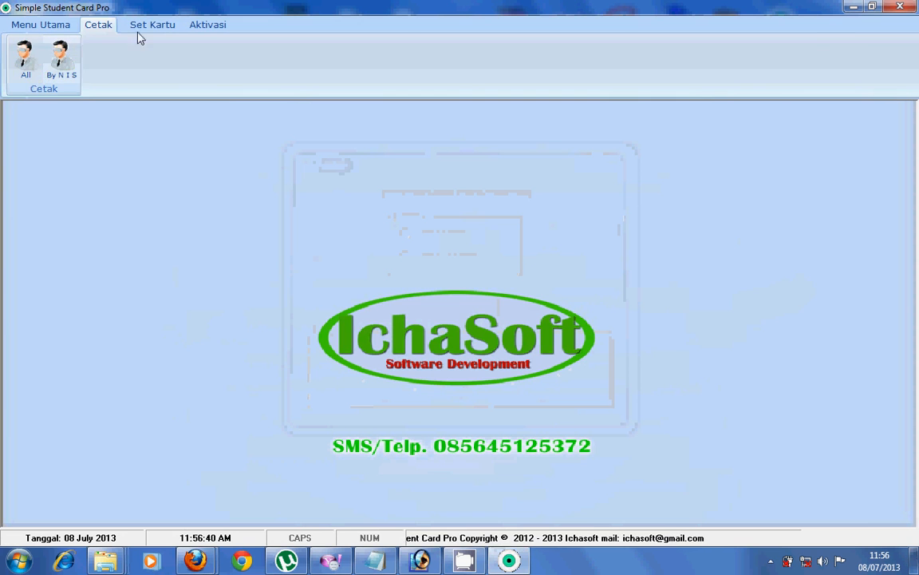
Open the card settings, show the TTD image on the card front and hide it again.
{"action": "left_click", "coordinate": [143, 26]}
{"action": "left_click", "coordinate": [27, 64]}
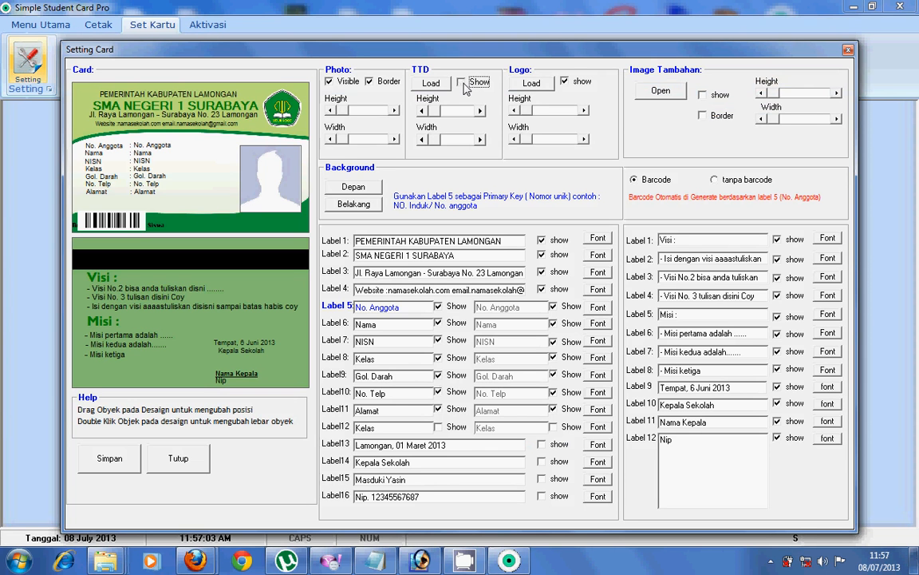
{"action": "left_click", "coordinate": [462, 84]}
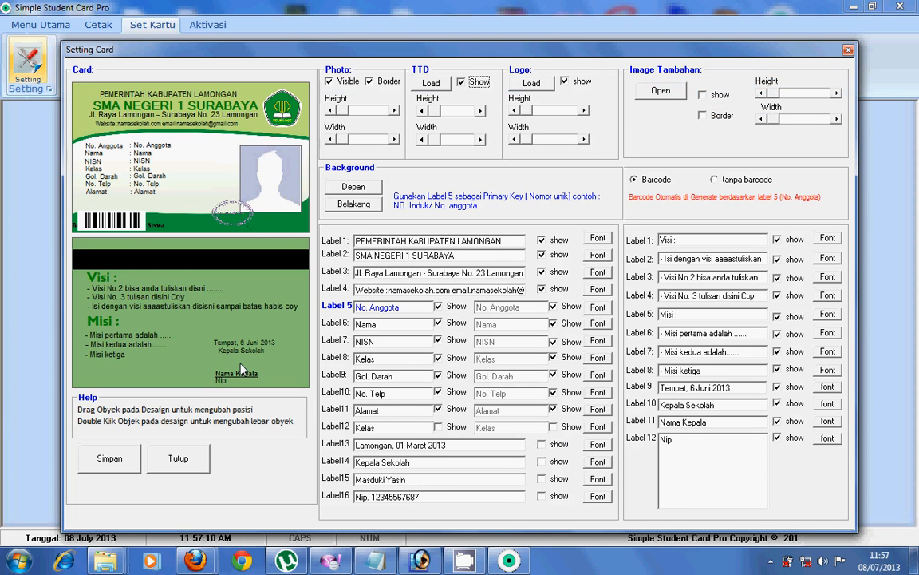
{"action": "left_click", "coordinate": [461, 81]}
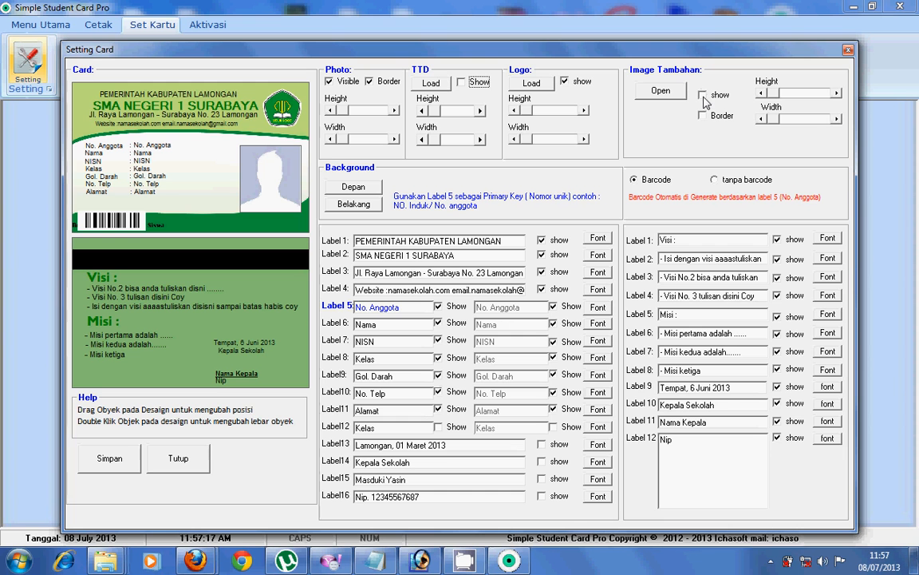
Show the additional image on the card back and load the STEMPEL picture for it from New folder inside the desktop's New folder (2).
{"action": "left_click", "coordinate": [702, 94]}
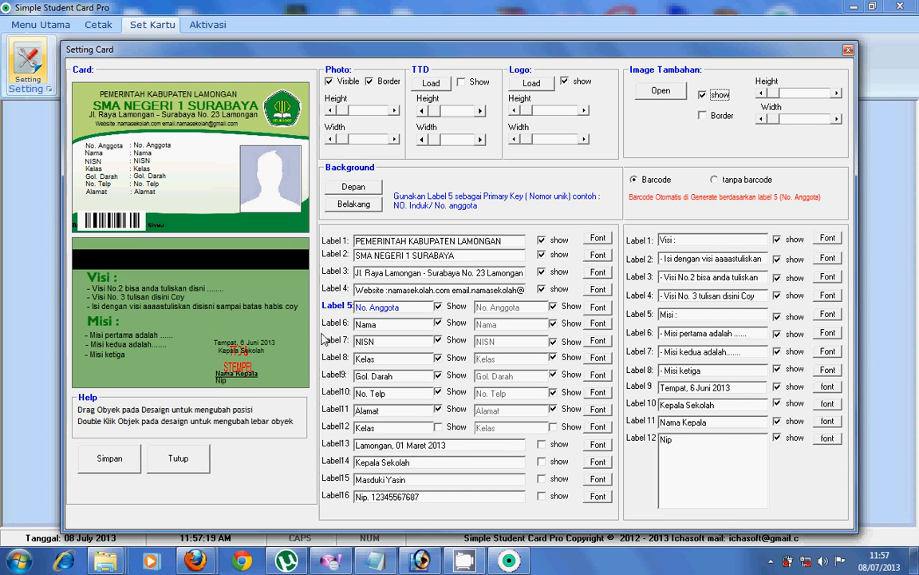
{"action": "left_click", "coordinate": [669, 90]}
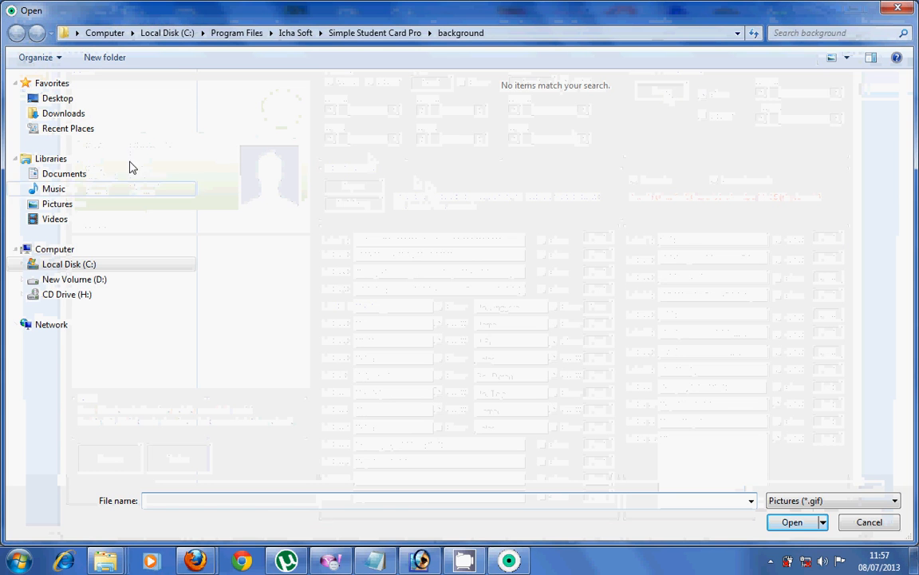
{"action": "left_click", "coordinate": [66, 105]}
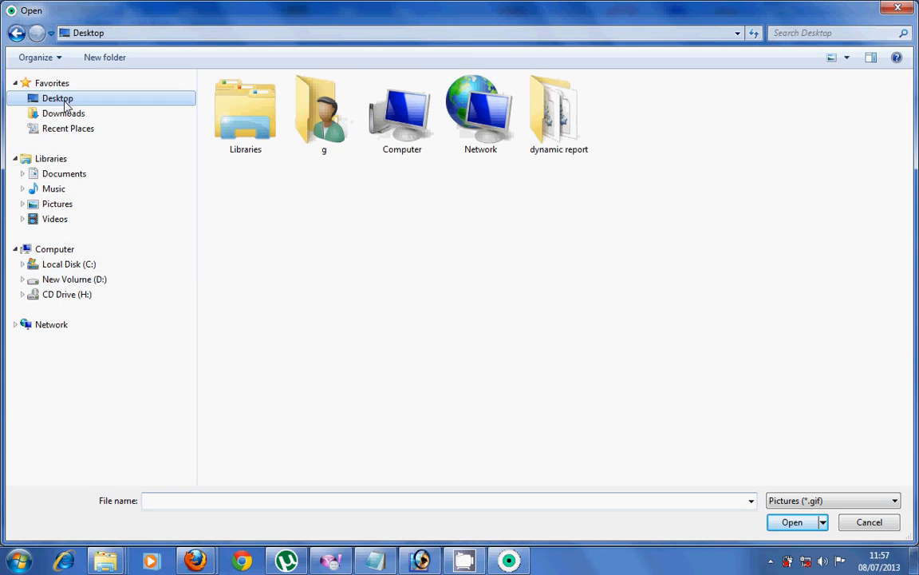
{"action": "left_click", "coordinate": [402, 120]}
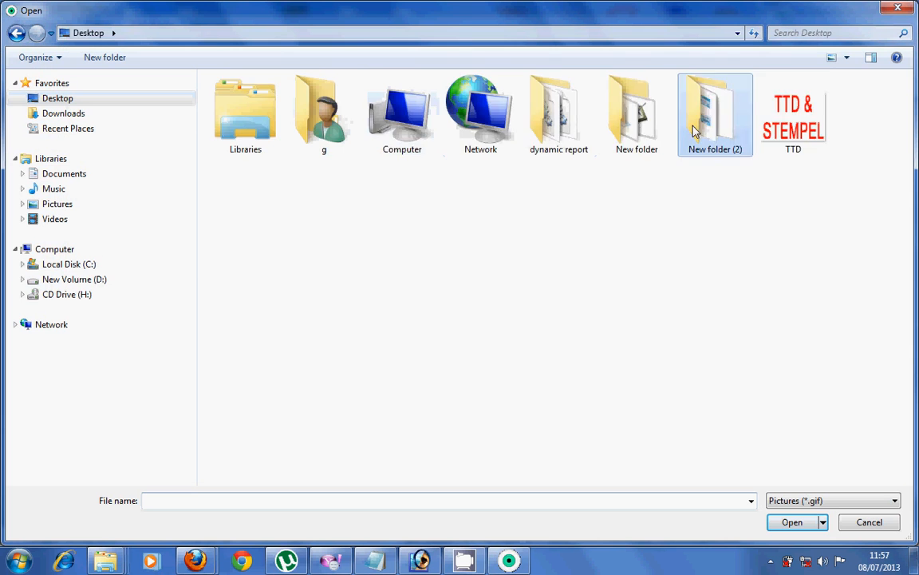
{"action": "double_click", "coordinate": [694, 132]}
{"action": "double_click", "coordinate": [244, 112]}
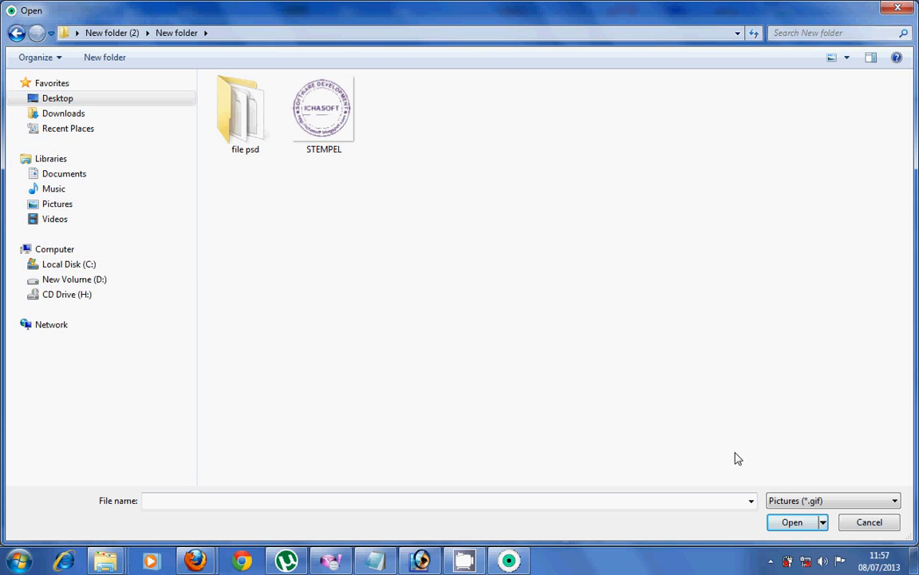
{"action": "mouse_move", "coordinate": [299, 141]}
{"action": "left_click", "coordinate": [330, 122]}
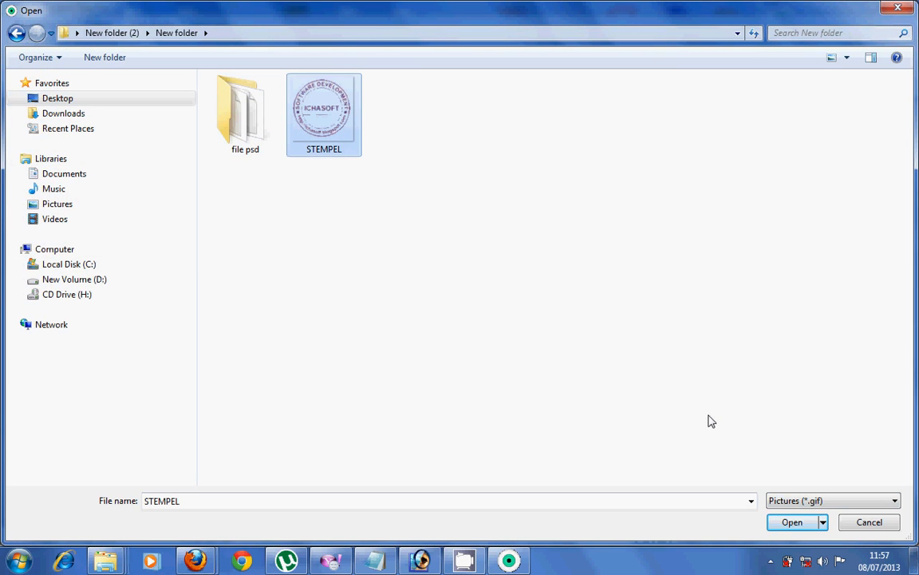
{"action": "left_click", "coordinate": [362, 169]}
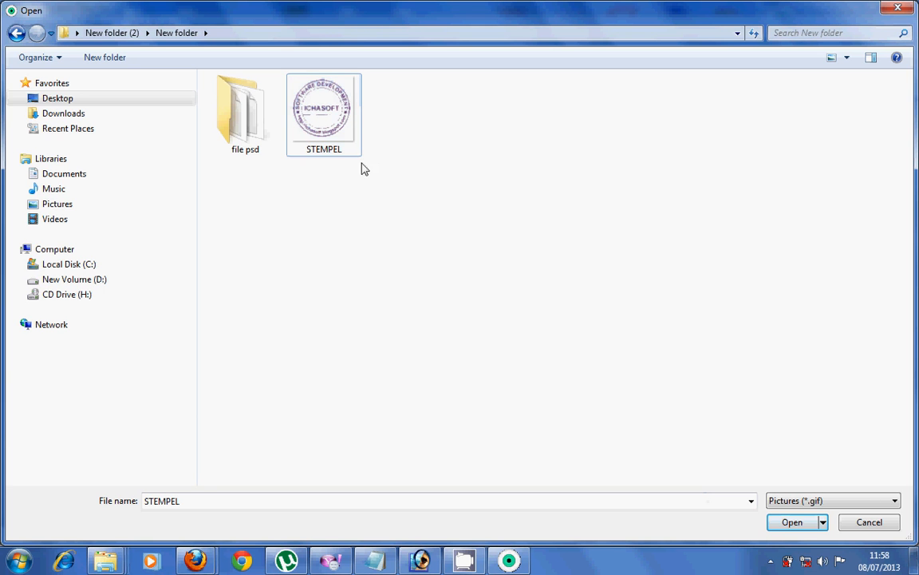
{"action": "left_click", "coordinate": [336, 124]}
{"action": "left_click", "coordinate": [789, 522]}
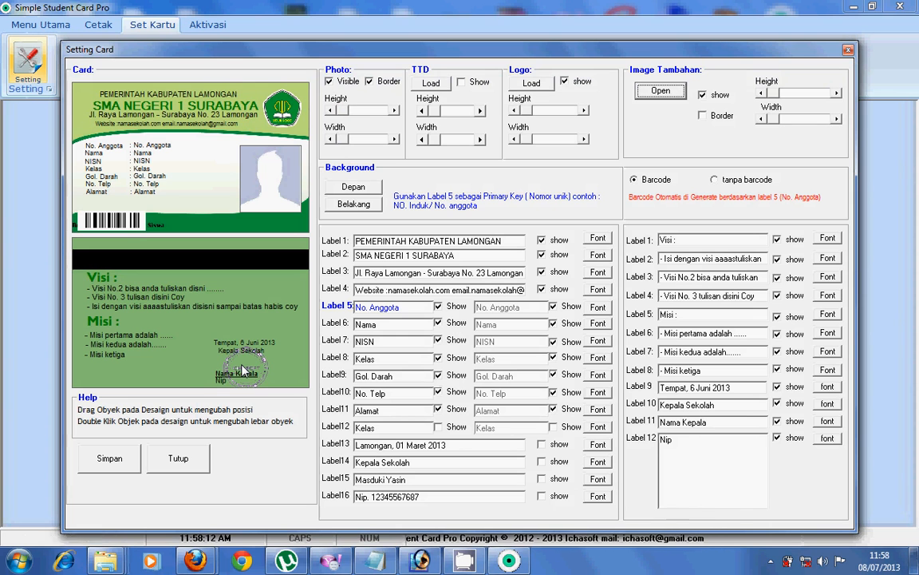
Move the stamp left beside the Kepala Sekolah signature block on the card back, and nudge the Misi ketiga line slightly left.
{"action": "mouse_move", "coordinate": [243, 366]}
{"action": "left_mouse_down"}
{"action": "mouse_move", "coordinate": [198, 359]}
{"action": "mouse_move", "coordinate": [209, 360]}
{"action": "left_mouse_up"}
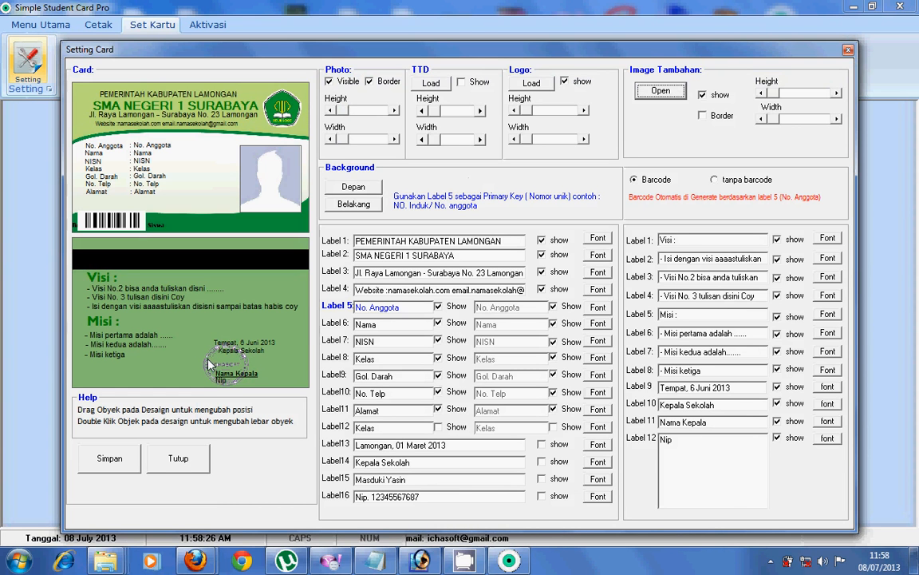
{"action": "left_click_drag", "start_coordinate": [207, 359], "coordinate": [200, 359]}
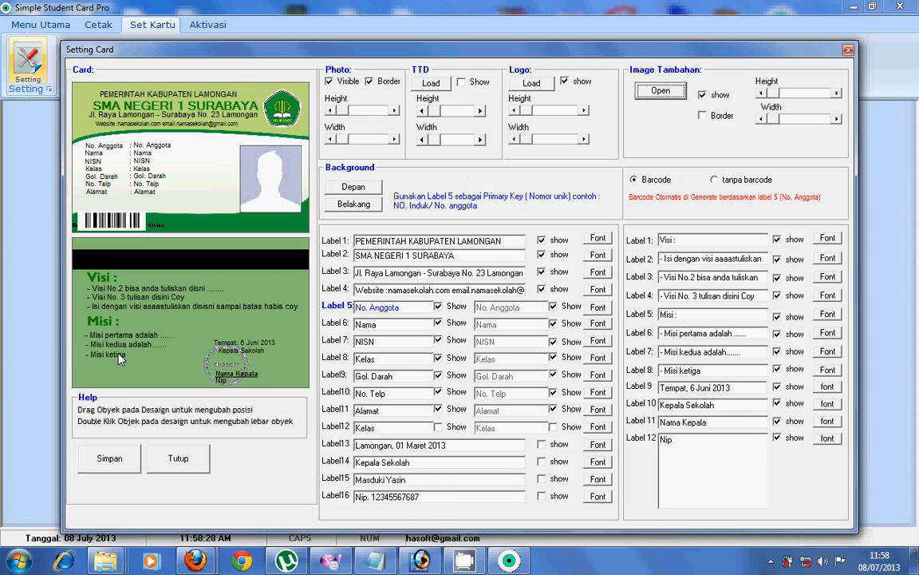
{"action": "left_click_drag", "start_coordinate": [108, 356], "coordinate": [104, 354]}
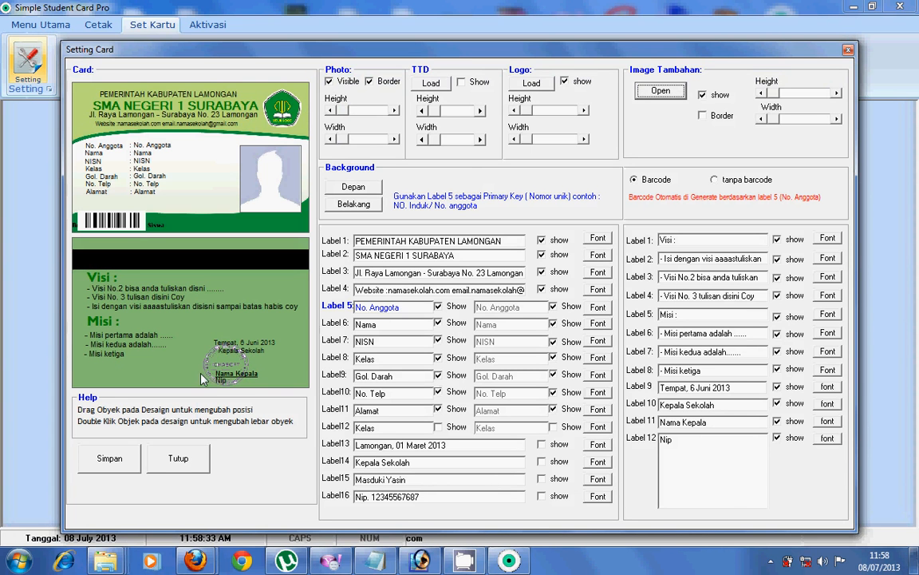
{"action": "left_click_drag", "start_coordinate": [207, 375], "coordinate": [202, 377]}
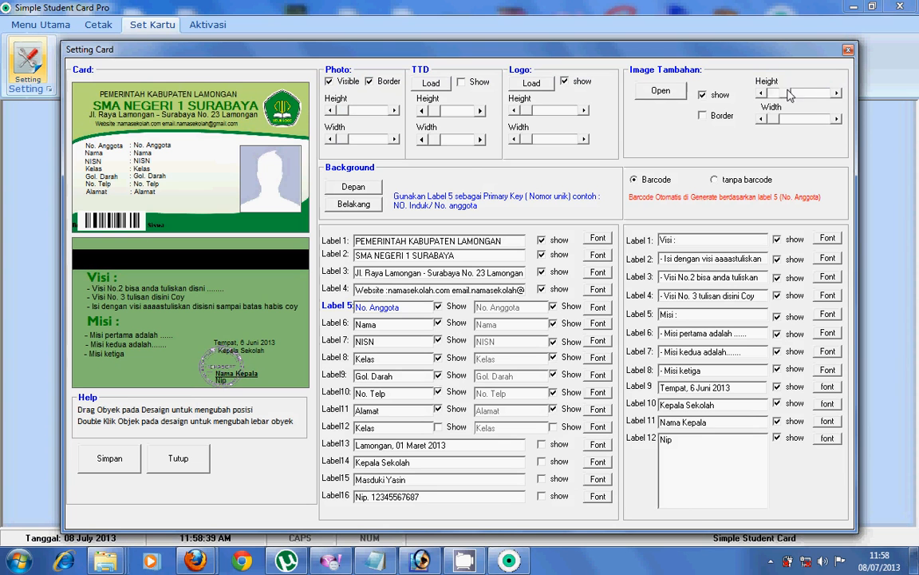
Reduce the height and width of the additional stamp image to a small round seal at the signature block.
{"action": "left_click_drag", "start_coordinate": [789, 95], "coordinate": [810, 97]}
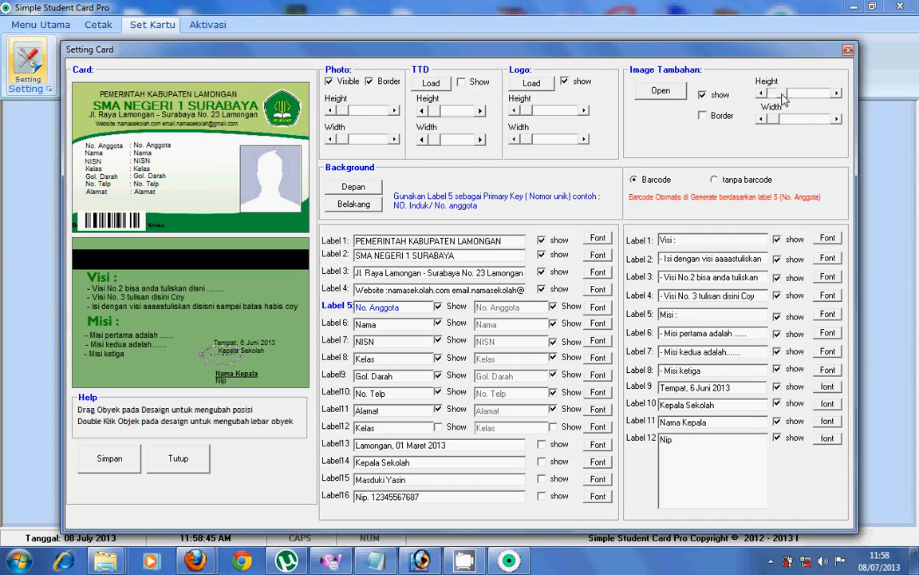
{"action": "left_click_drag", "start_coordinate": [791, 95], "coordinate": [793, 94]}
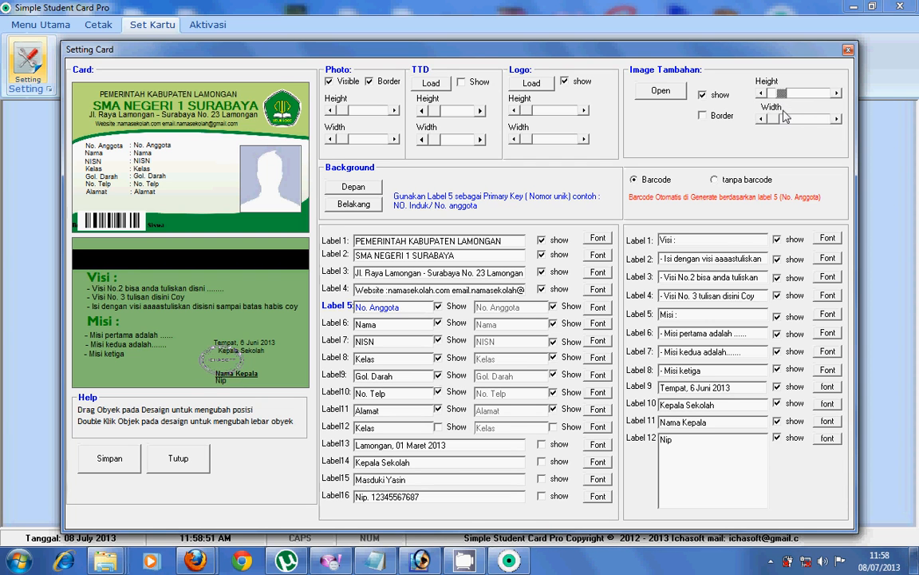
{"action": "left_click", "coordinate": [781, 120]}
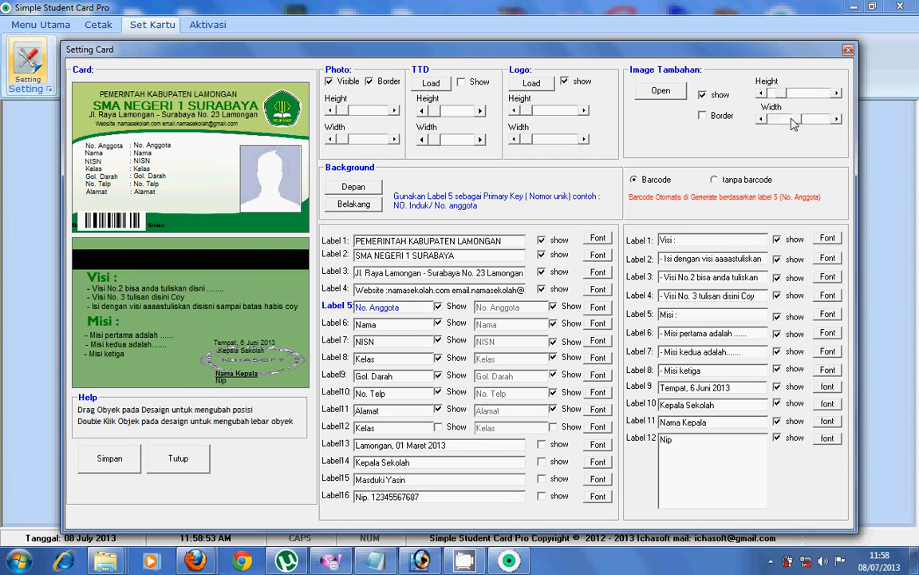
{"action": "left_click_drag", "start_coordinate": [793, 119], "coordinate": [785, 121]}
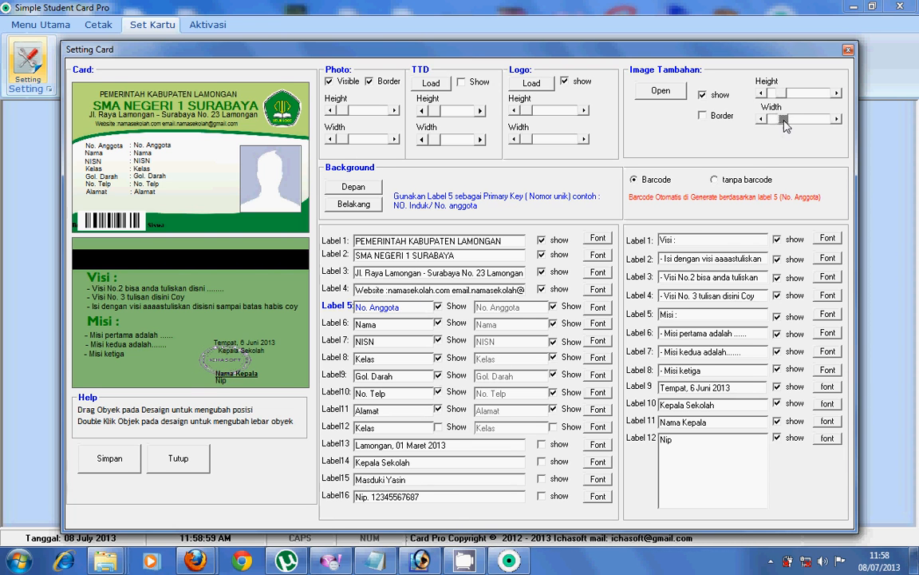
{"action": "left_click_drag", "start_coordinate": [779, 122], "coordinate": [778, 122]}
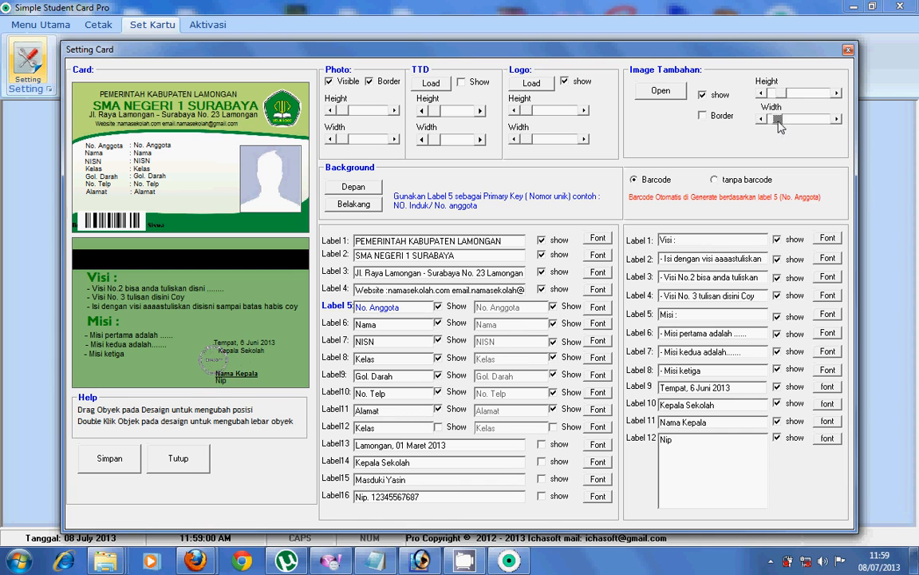
Save the card design and close the card settings.
{"action": "left_click", "coordinate": [111, 461]}
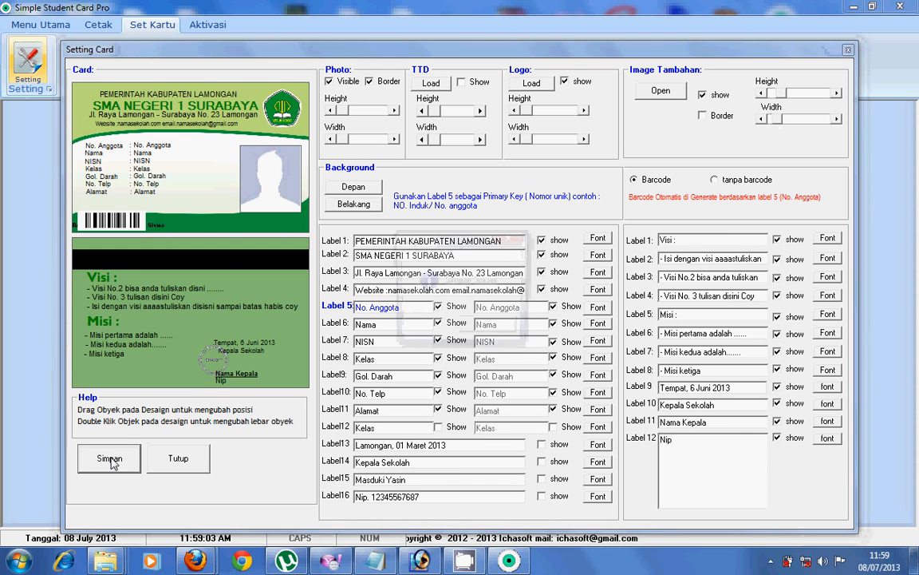
{"action": "left_click", "coordinate": [495, 331]}
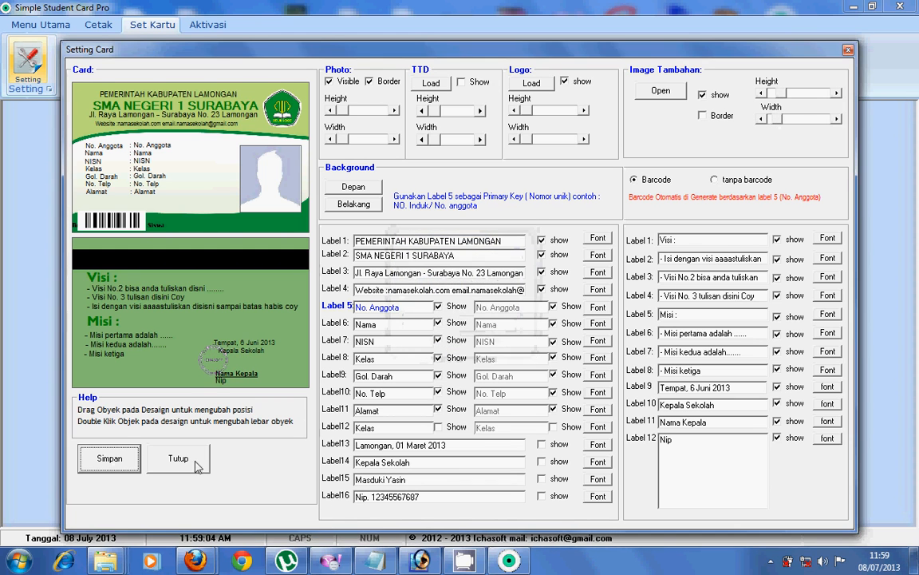
{"action": "left_click", "coordinate": [195, 460]}
Preview the back design of all cards, check the stamp at 200% zoom and close the preview.
{"action": "left_click", "coordinate": [103, 27]}
{"action": "left_click", "coordinate": [25, 56]}
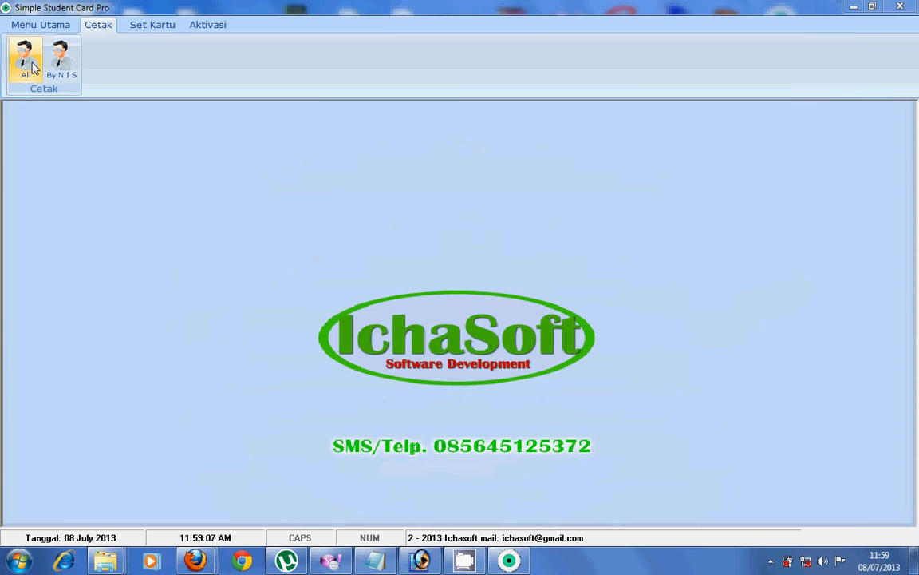
{"action": "left_click", "coordinate": [406, 258]}
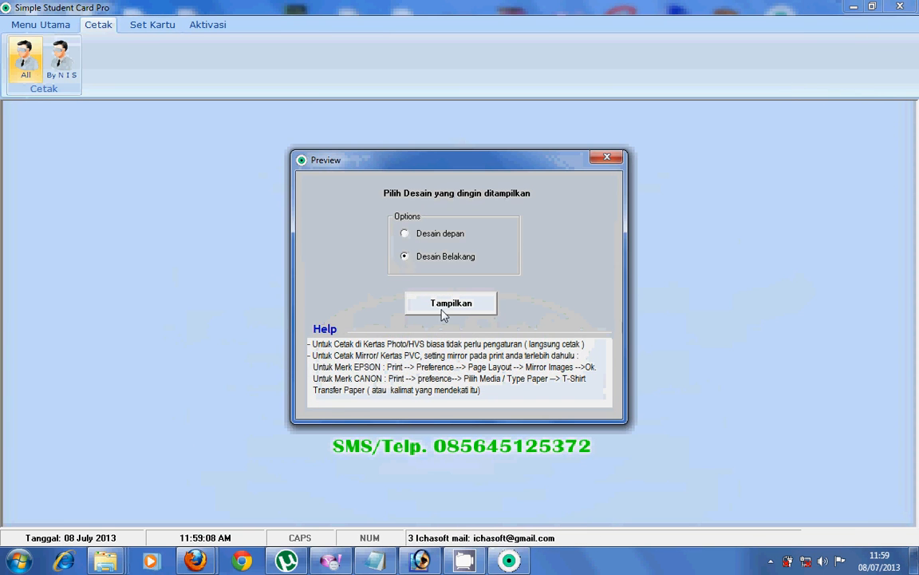
{"action": "left_click", "coordinate": [452, 310]}
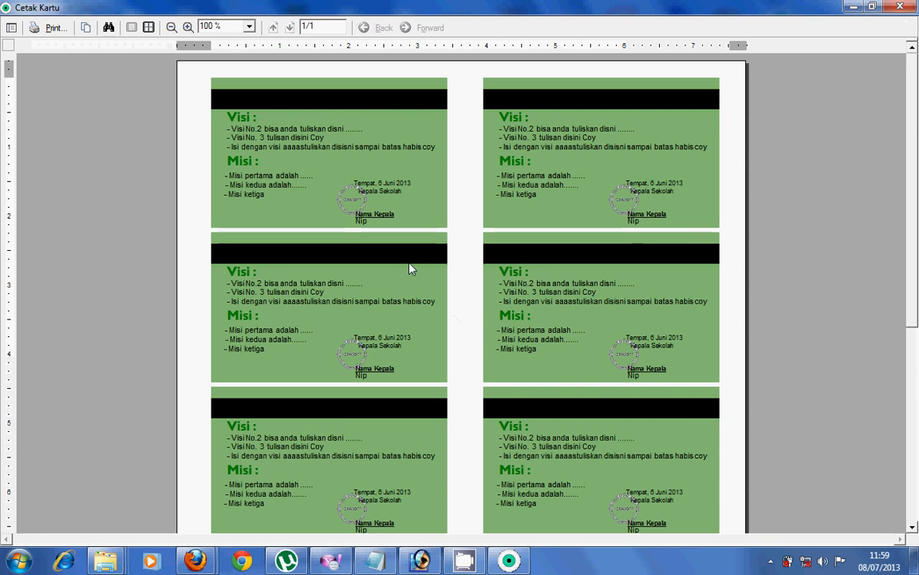
{"action": "left_click", "coordinate": [249, 27]}
{"action": "left_click", "coordinate": [212, 88]}
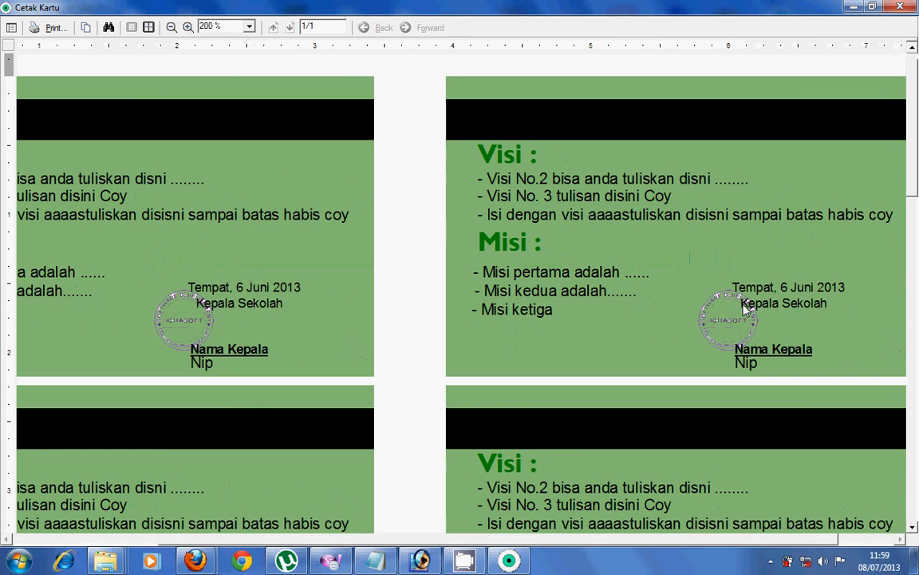
{"action": "left_click", "coordinate": [901, 8]}
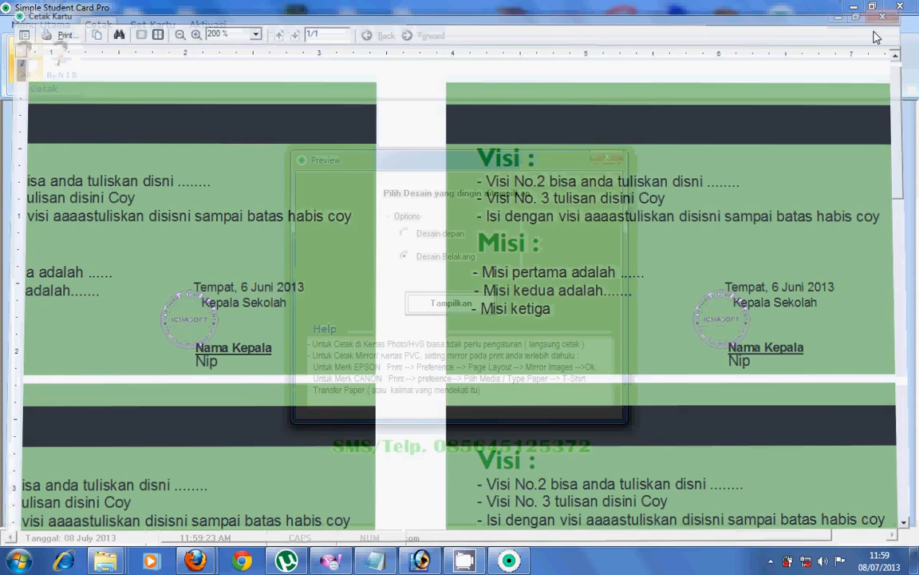
{"action": "left_click", "coordinate": [607, 157]}
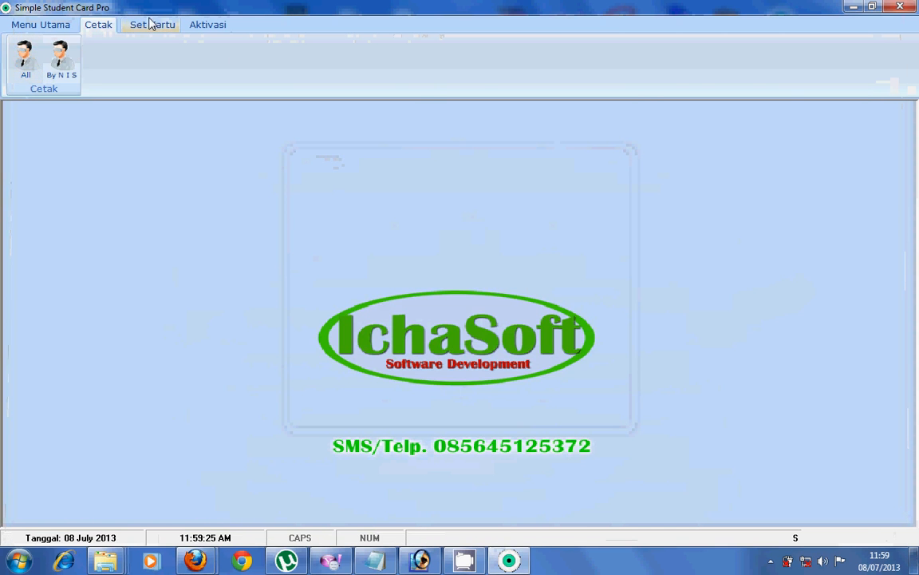
Reopen the card settings and set the front background to greenbrow and the back background to greenbrowback.
{"action": "left_click", "coordinate": [152, 25]}
{"action": "left_click", "coordinate": [30, 69]}
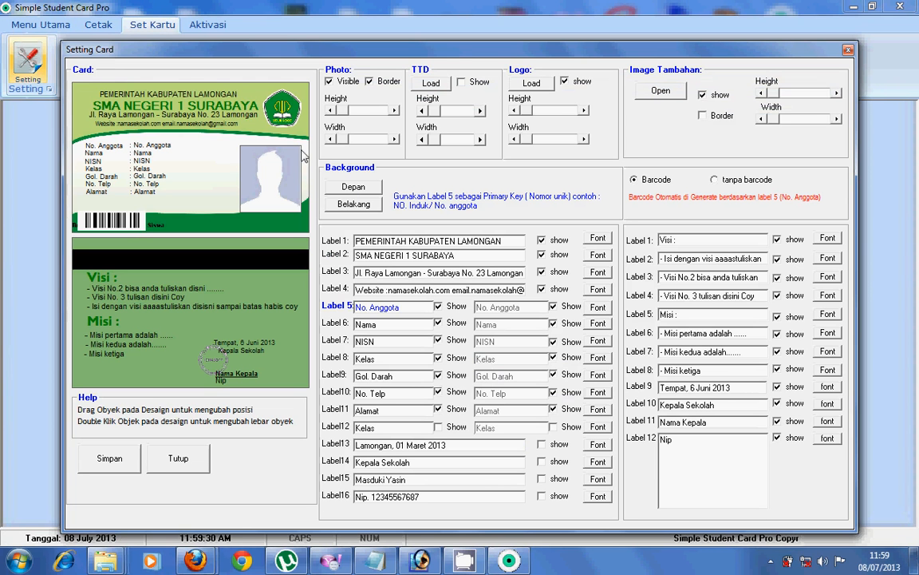
{"action": "left_click", "coordinate": [354, 190]}
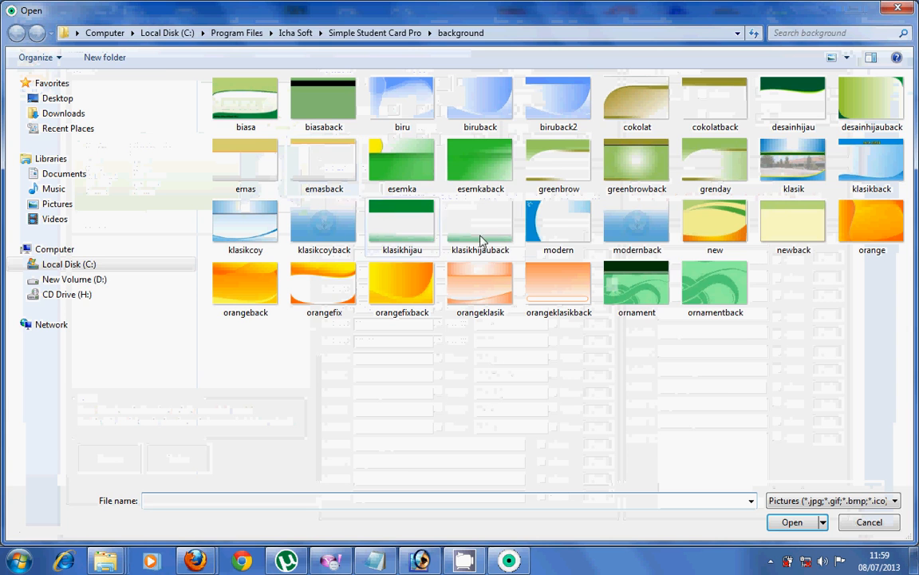
{"action": "double_click", "coordinate": [563, 168]}
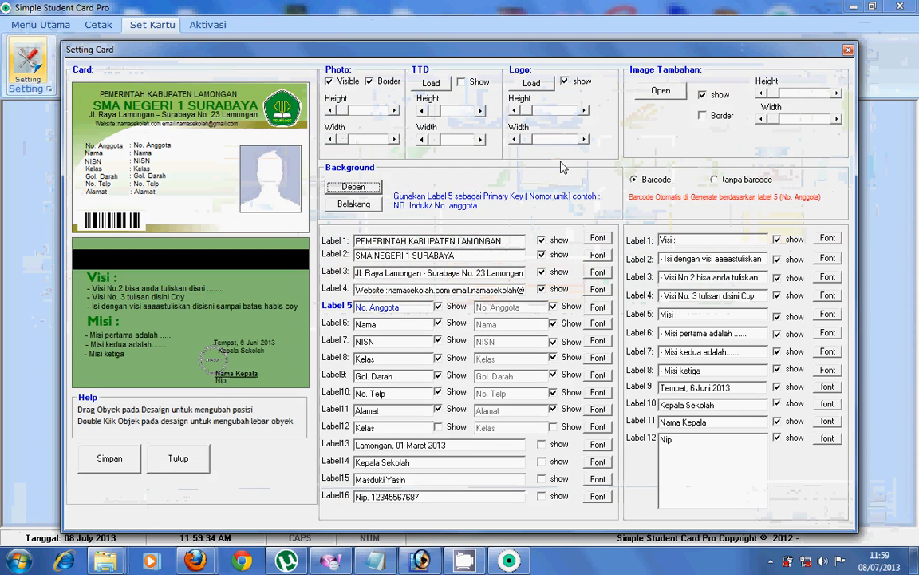
{"action": "left_click", "coordinate": [356, 205]}
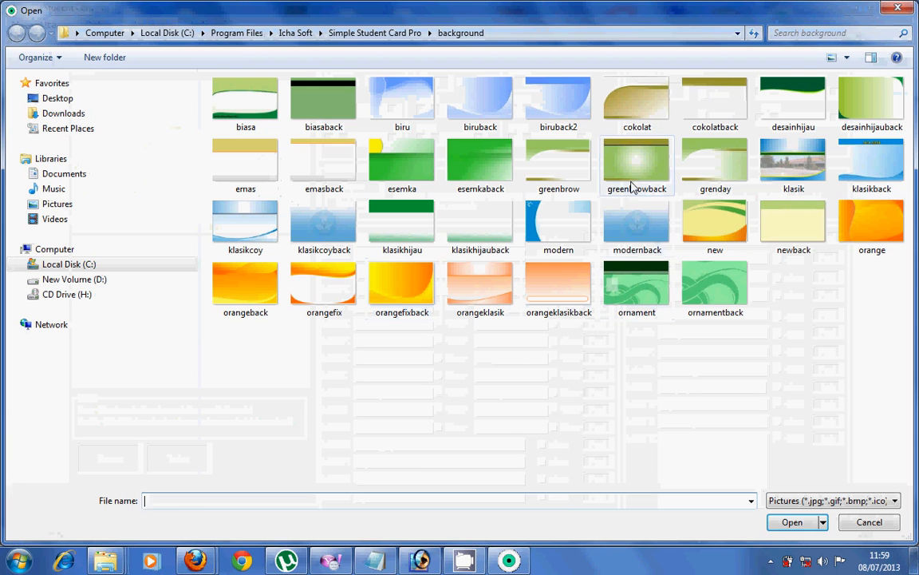
{"action": "double_click", "coordinate": [630, 176]}
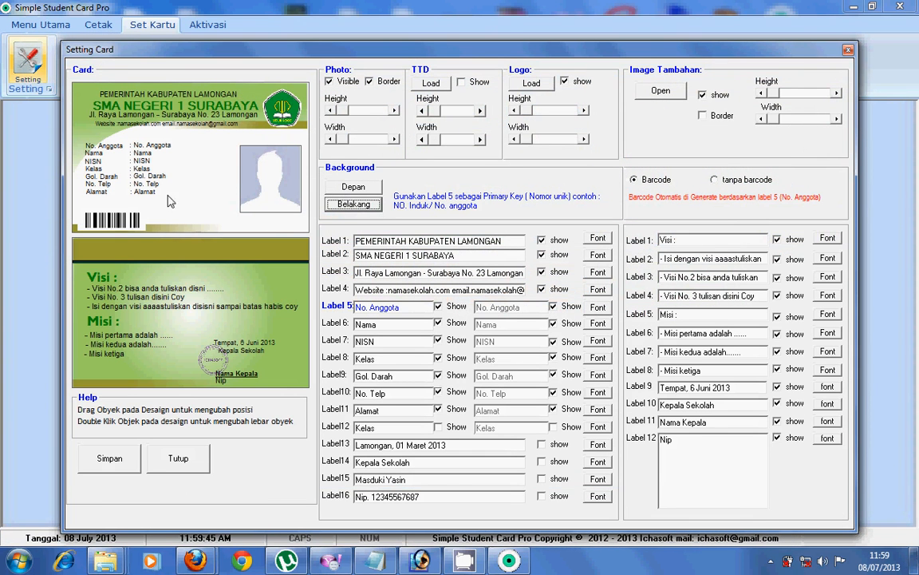
Move the photo toward the centre of the card front and shift the No. Anggota, Nama and NISN captions and values to the right.
{"action": "double_click", "coordinate": [280, 179]}
{"action": "left_click", "coordinate": [468, 338]}
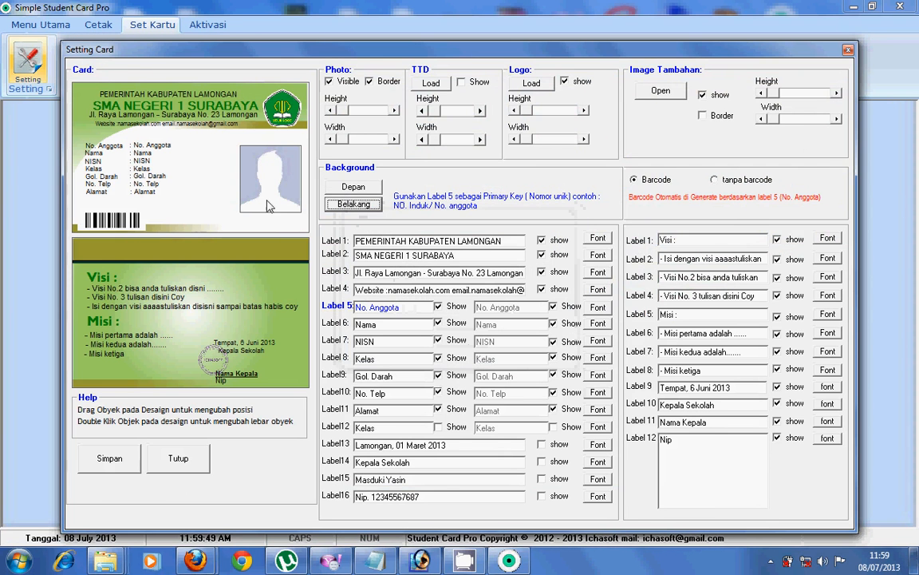
{"action": "mouse_move", "coordinate": [247, 206]}
{"action": "left_mouse_down"}
{"action": "mouse_move", "coordinate": [202, 207]}
{"action": "mouse_move", "coordinate": [167, 172]}
{"action": "mouse_move", "coordinate": [240, 140]}
{"action": "mouse_move", "coordinate": [212, 150]}
{"action": "mouse_move", "coordinate": [243, 167]}
{"action": "mouse_move", "coordinate": [236, 194]}
{"action": "mouse_move", "coordinate": [234, 182]}
{"action": "mouse_move", "coordinate": [237, 206]}
{"action": "left_mouse_up"}
{"action": "left_click_drag", "start_coordinate": [158, 150], "coordinate": [234, 149]}
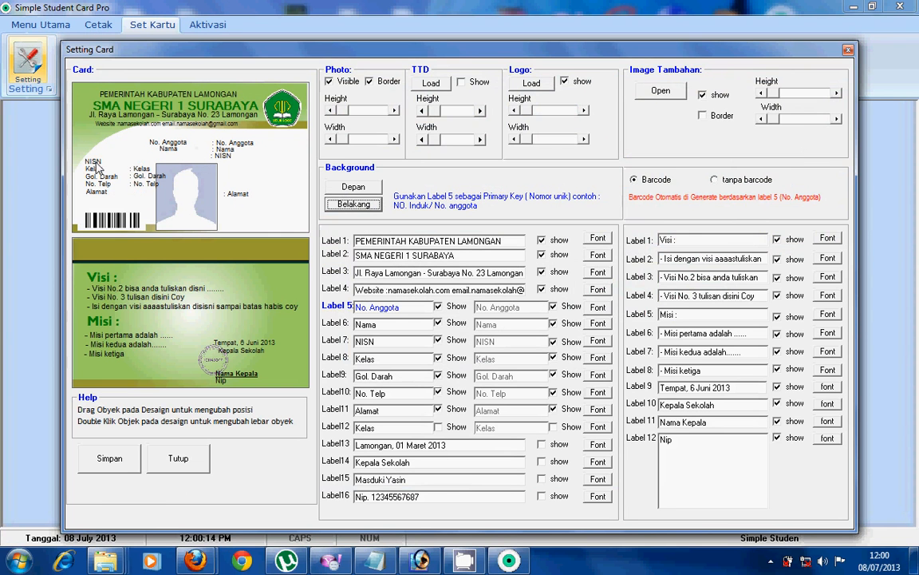
{"action": "left_click_drag", "start_coordinate": [97, 167], "coordinate": [191, 144]}
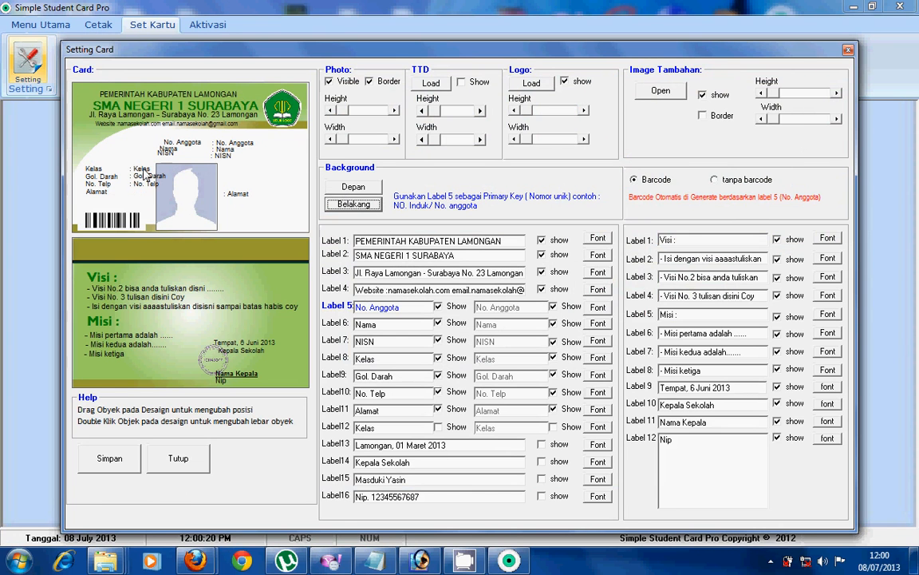
Move the Kelas, Gol. Darah and No. Telp fields and the Alamat caption rightward, and place the photo along the card front's left edge.
{"action": "left_click_drag", "start_coordinate": [138, 169], "coordinate": [224, 168]}
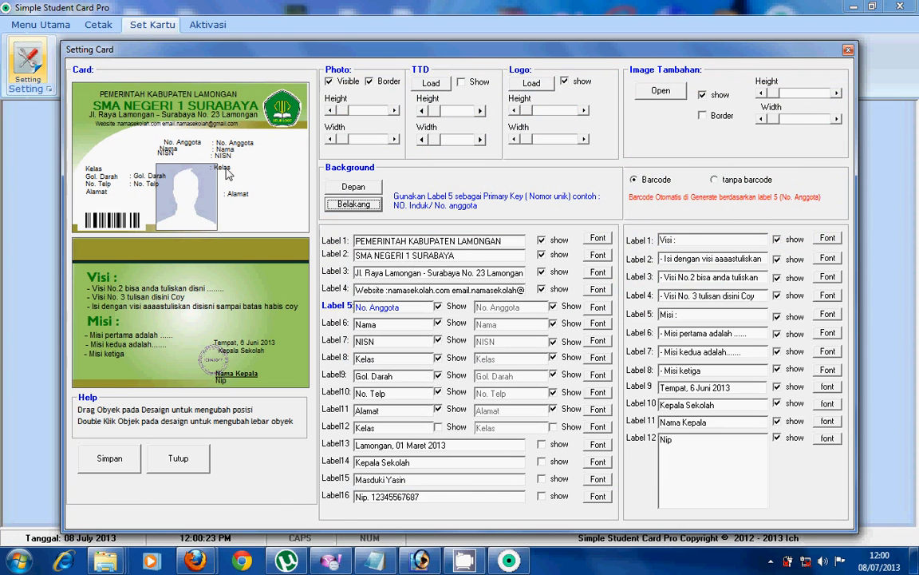
{"action": "left_click_drag", "start_coordinate": [91, 168], "coordinate": [218, 175]}
{"action": "left_click_drag", "start_coordinate": [95, 178], "coordinate": [210, 190]}
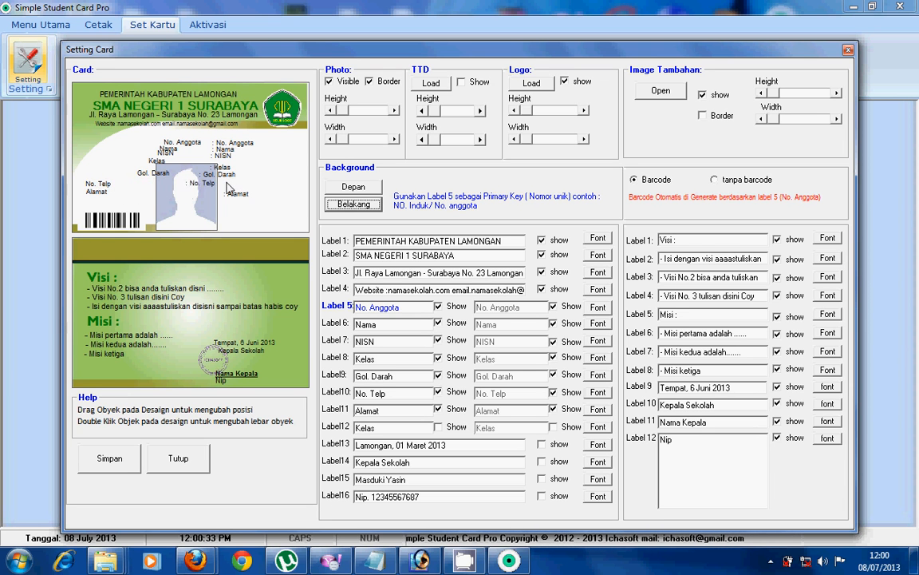
{"action": "left_click_drag", "start_coordinate": [103, 188], "coordinate": [169, 181]}
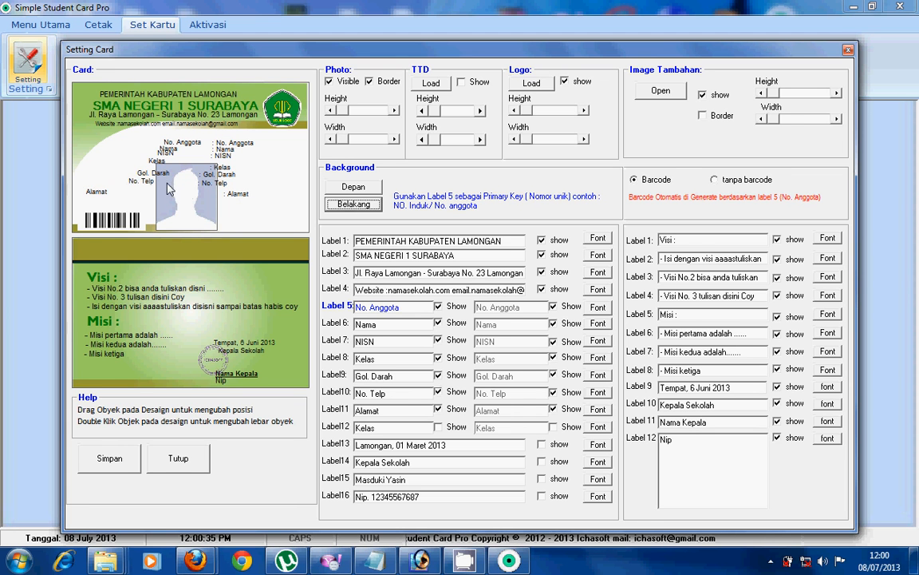
{"action": "left_click_drag", "start_coordinate": [100, 192], "coordinate": [119, 165]}
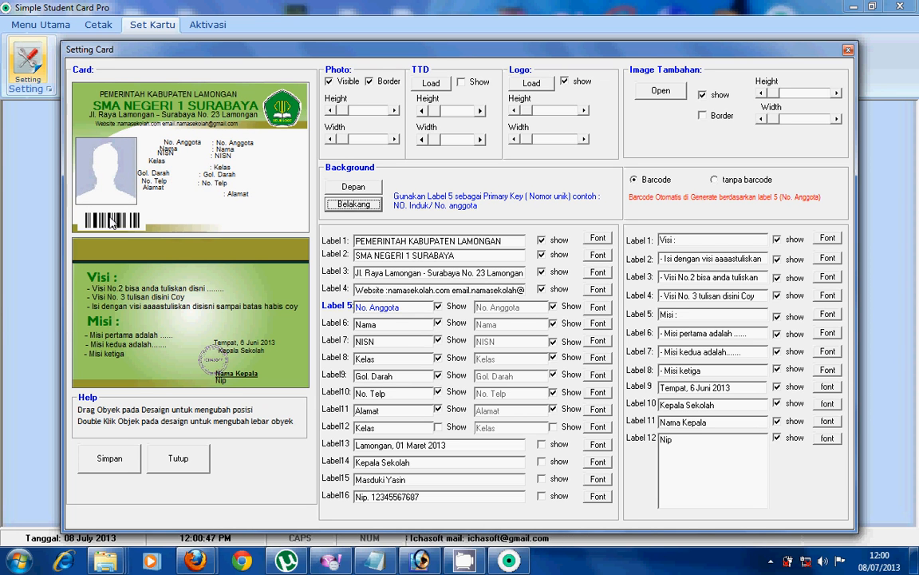
Fine-tune the photo and barcode positions and align the field captions and values in two straight columns beside the photo.
{"action": "left_click_drag", "start_coordinate": [115, 177], "coordinate": [112, 172]}
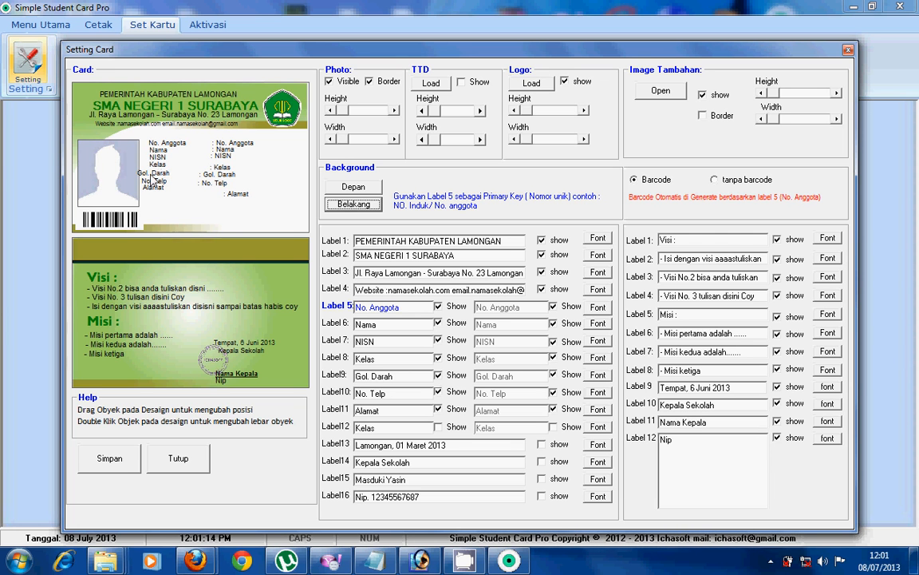
{"action": "mouse_move", "coordinate": [152, 173]}
{"action": "left_mouse_down"}
{"action": "mouse_move", "coordinate": [169, 178]}
{"action": "mouse_move", "coordinate": [157, 184]}
{"action": "left_mouse_up"}
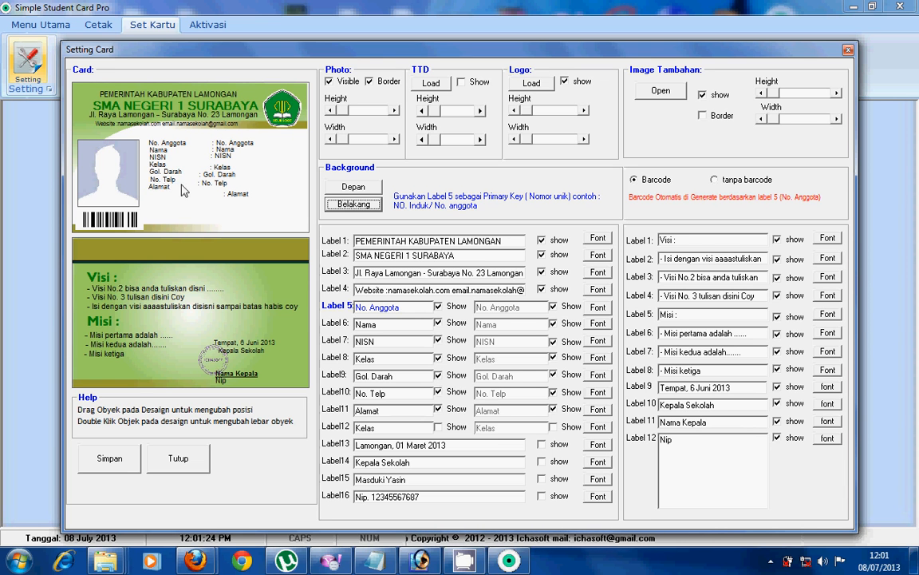
{"action": "left_click_drag", "start_coordinate": [238, 201], "coordinate": [221, 198]}
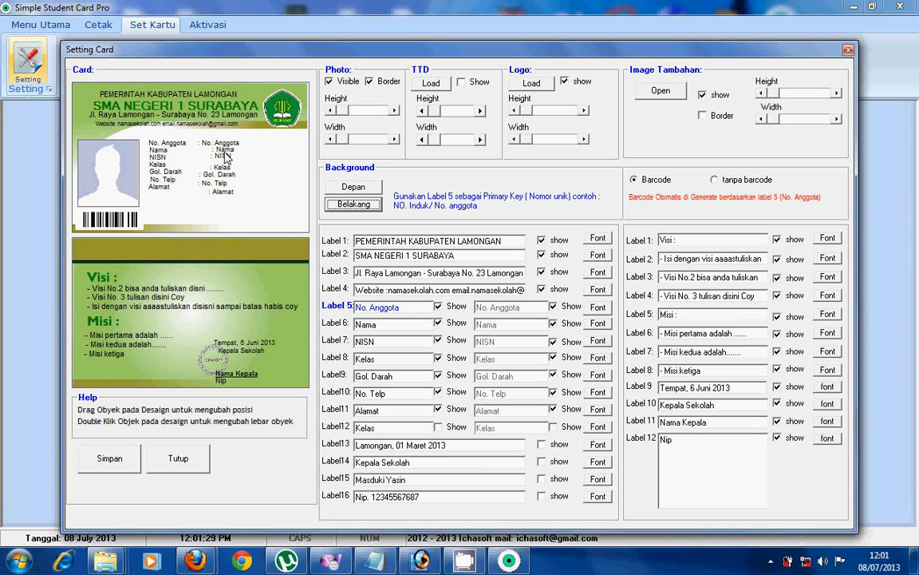
{"action": "left_click_drag", "start_coordinate": [217, 150], "coordinate": [206, 150]}
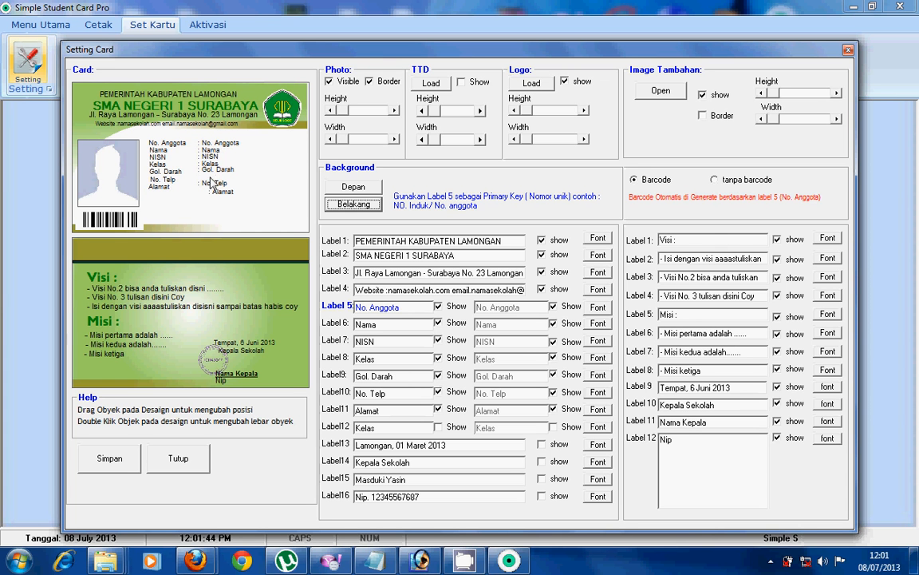
{"action": "mouse_move", "coordinate": [211, 174]}
{"action": "left_mouse_down"}
{"action": "mouse_move", "coordinate": [216, 192]}
{"action": "mouse_move", "coordinate": [206, 183]}
{"action": "left_mouse_up"}
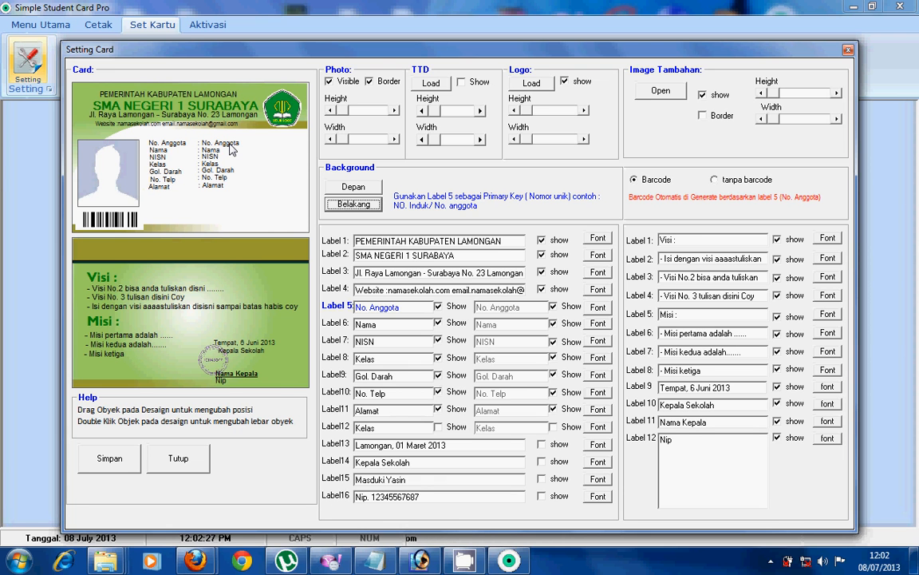
Adjust the label width and height of the No. Anggota value and the label height of the Nama value on the card front.
{"action": "double_click", "coordinate": [231, 149]}
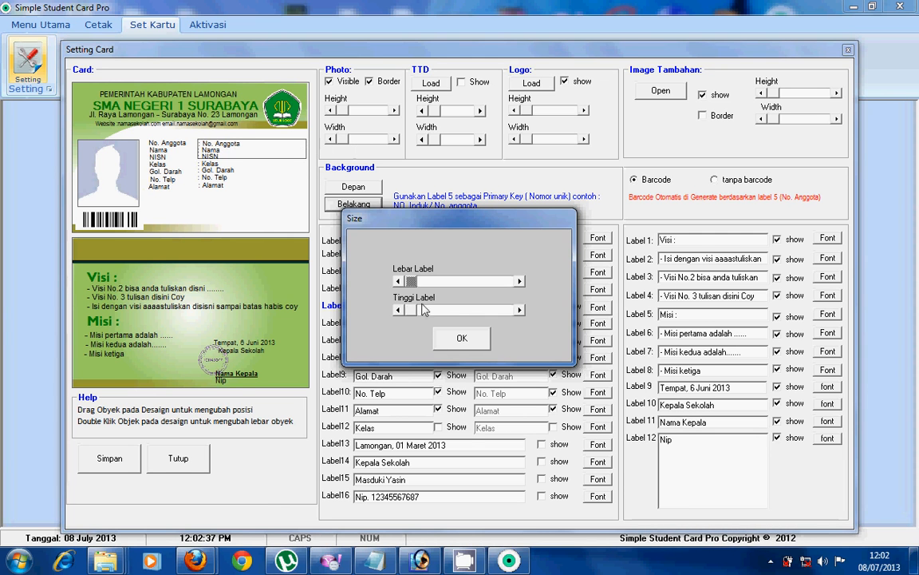
{"action": "left_click_drag", "start_coordinate": [409, 311], "coordinate": [453, 312]}
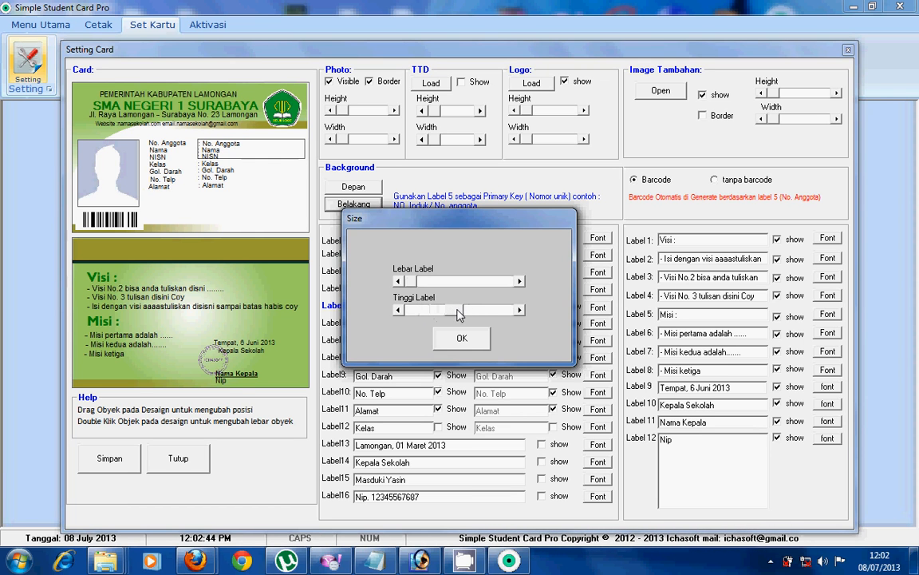
{"action": "mouse_move", "coordinate": [411, 282]}
{"action": "left_mouse_down"}
{"action": "mouse_move", "coordinate": [432, 286]}
{"action": "mouse_move", "coordinate": [419, 287]}
{"action": "left_mouse_up"}
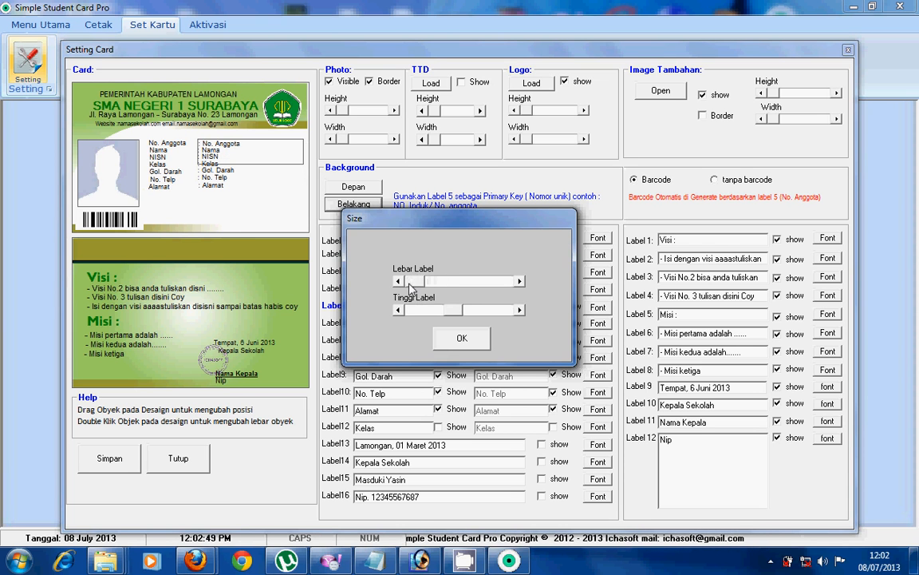
{"action": "left_click", "coordinate": [462, 337]}
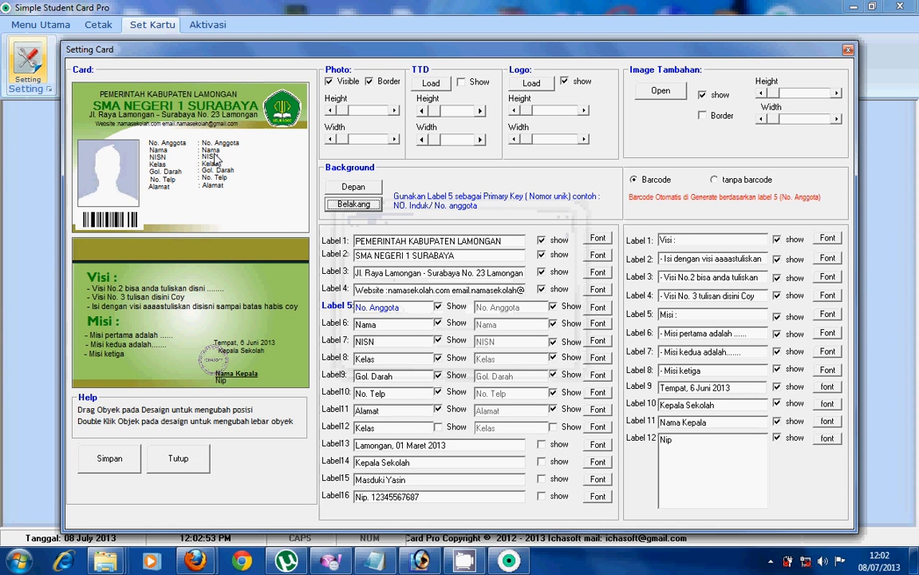
{"action": "double_click", "coordinate": [277, 158]}
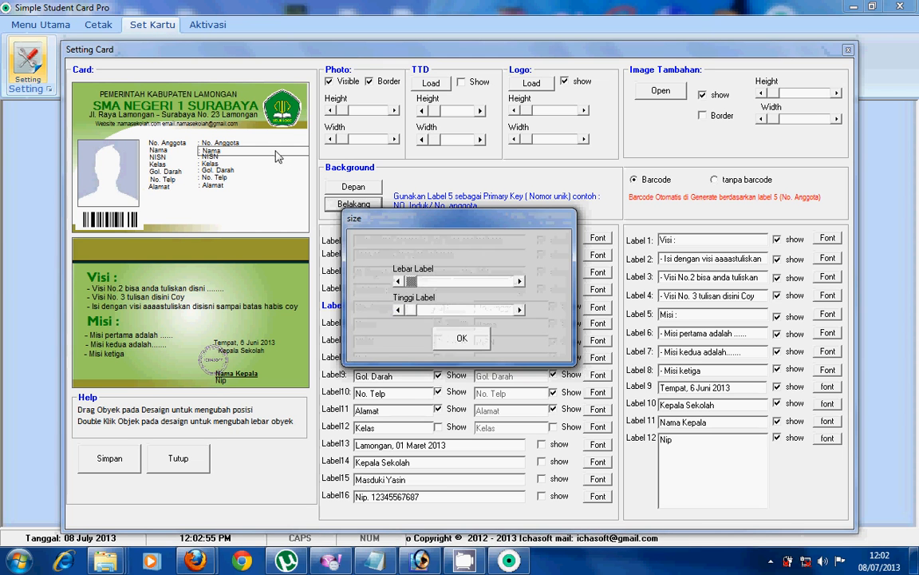
{"action": "left_click_drag", "start_coordinate": [414, 309], "coordinate": [448, 313]}
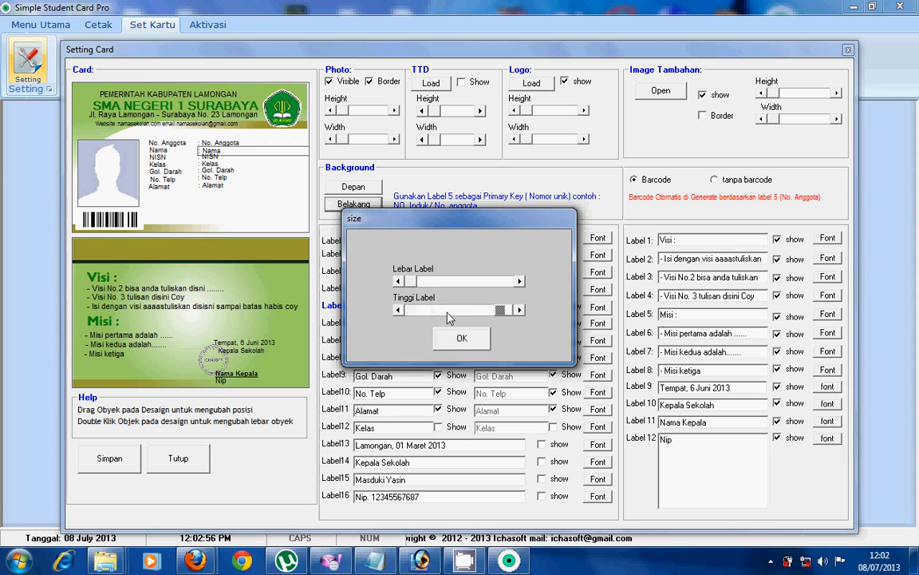
{"action": "left_click", "coordinate": [470, 338]}
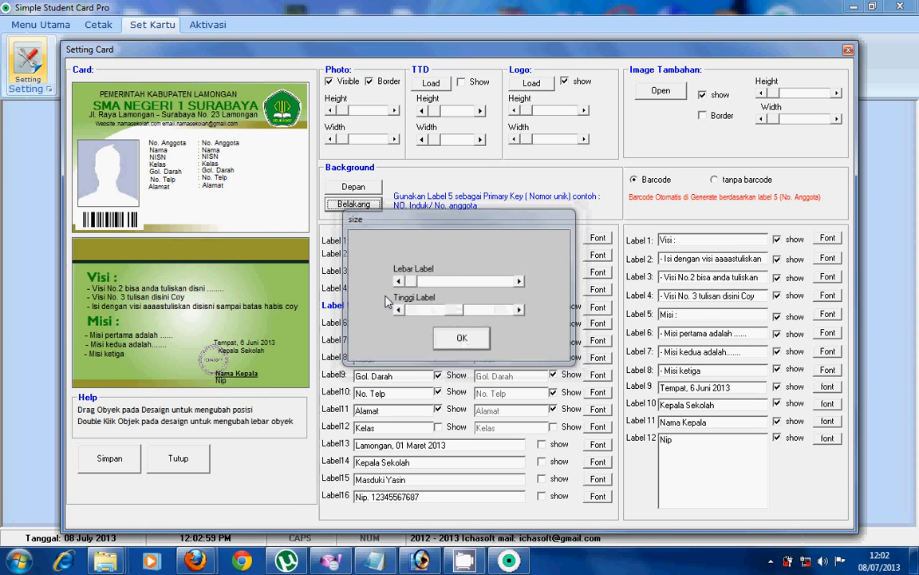
Confirm the NISN value's label size and adjust the label heights of the Kelas and Gol. Darah values.
{"action": "double_click", "coordinate": [213, 158]}
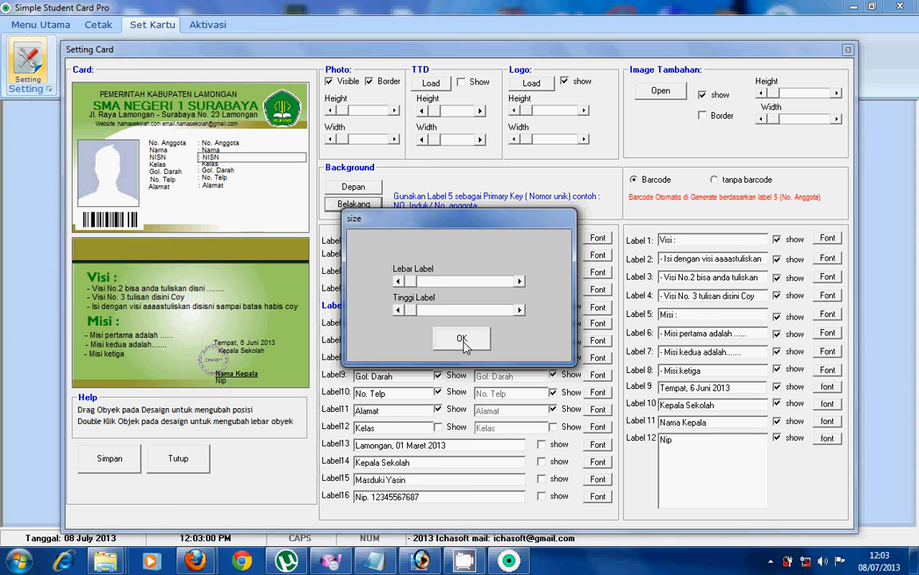
{"action": "left_click", "coordinate": [463, 340]}
{"action": "double_click", "coordinate": [214, 166]}
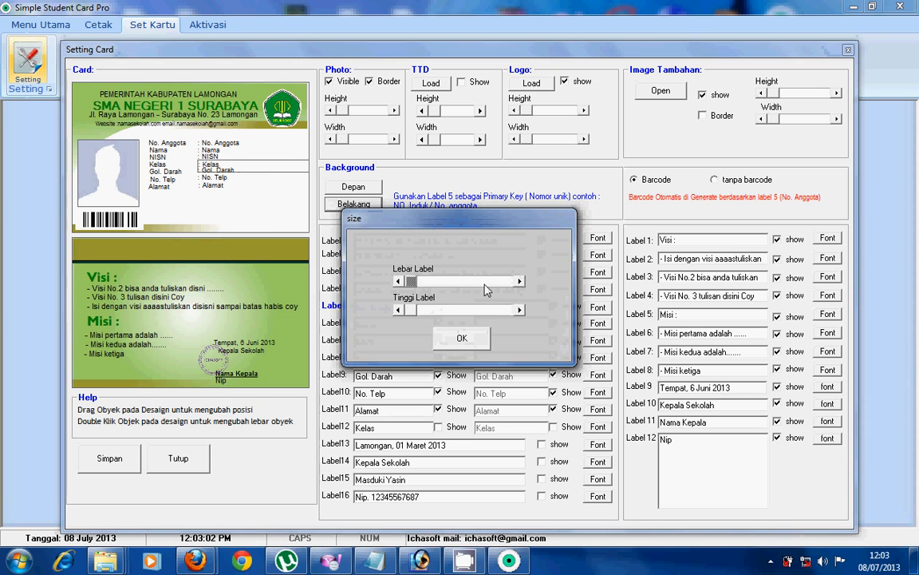
{"action": "left_click_drag", "start_coordinate": [418, 312], "coordinate": [485, 316]}
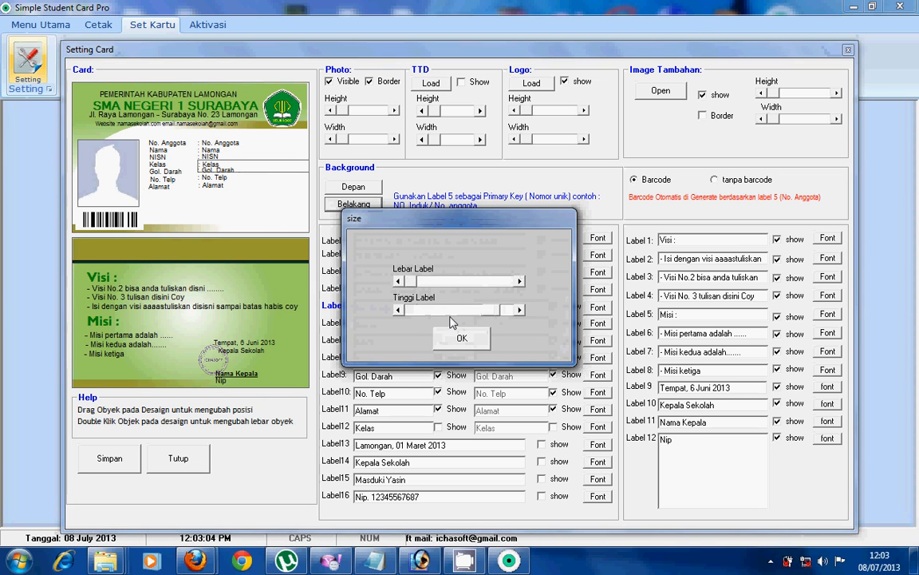
{"action": "left_click", "coordinate": [463, 339]}
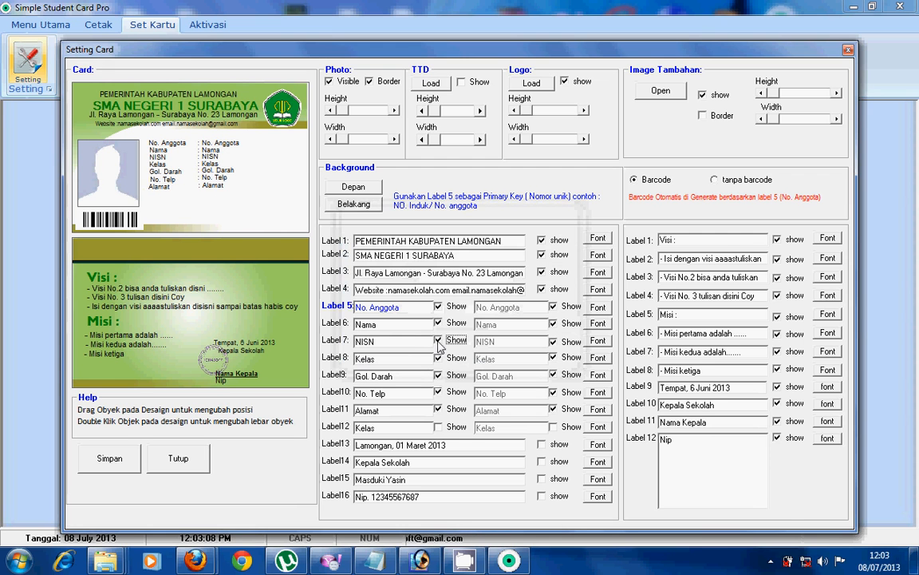
{"action": "double_click", "coordinate": [223, 172]}
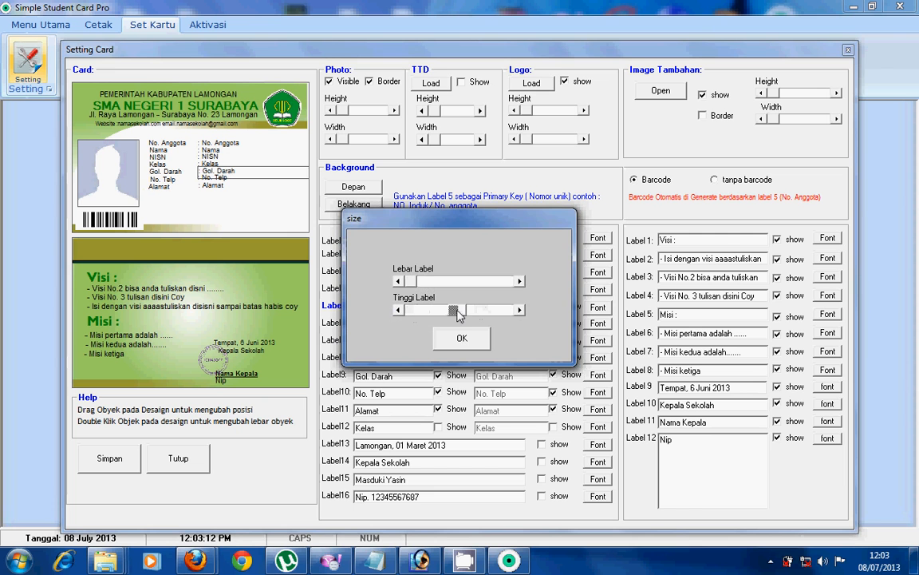
{"action": "left_click_drag", "start_coordinate": [458, 310], "coordinate": [455, 311]}
{"action": "left_click", "coordinate": [462, 339]}
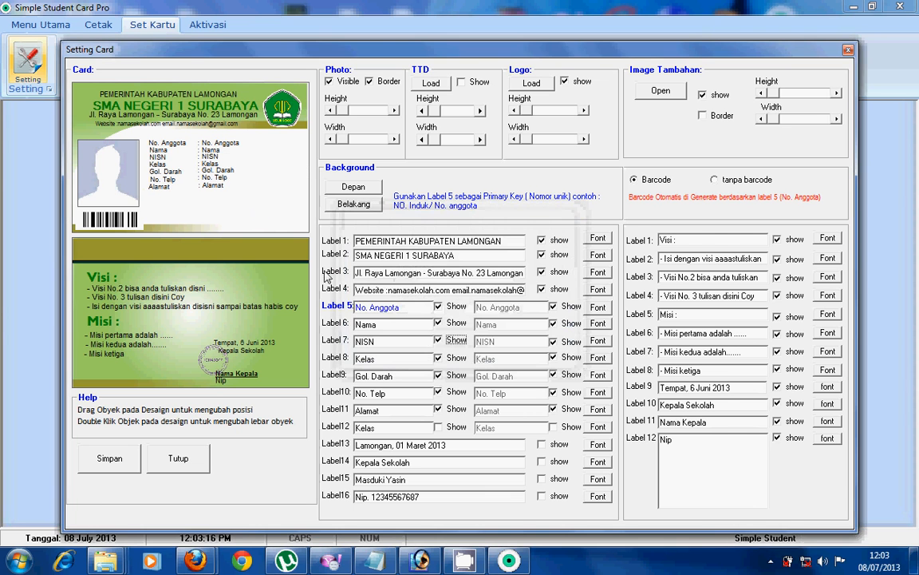
Review and confirm the label sizes of the No. Telp and Alamat values on the card front.
{"action": "double_click", "coordinate": [223, 177]}
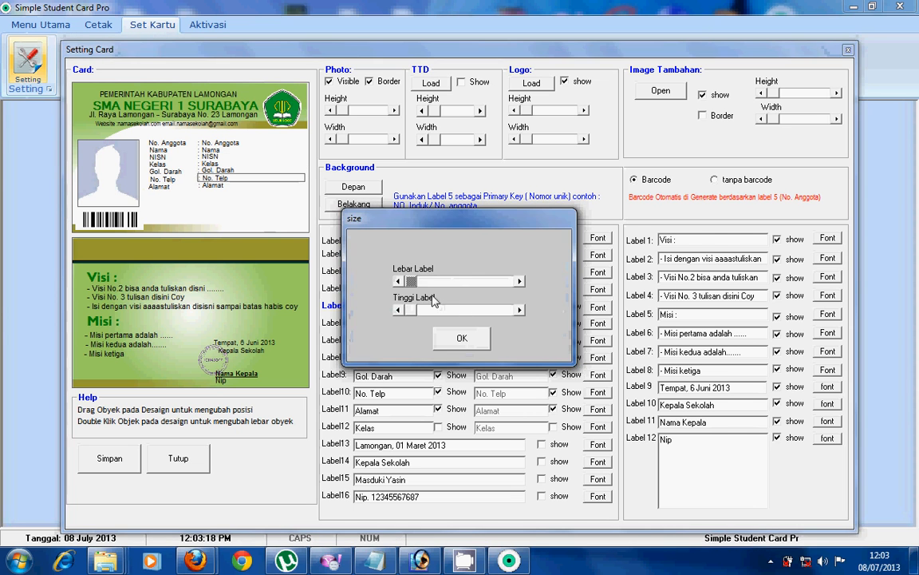
{"action": "left_click", "coordinate": [463, 339]}
{"action": "double_click", "coordinate": [217, 177]}
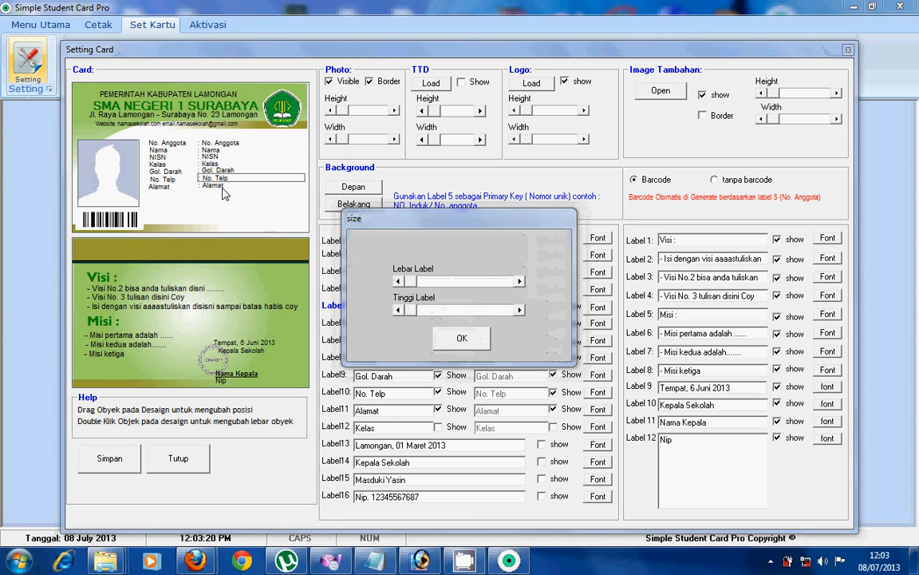
{"action": "left_click", "coordinate": [478, 335]}
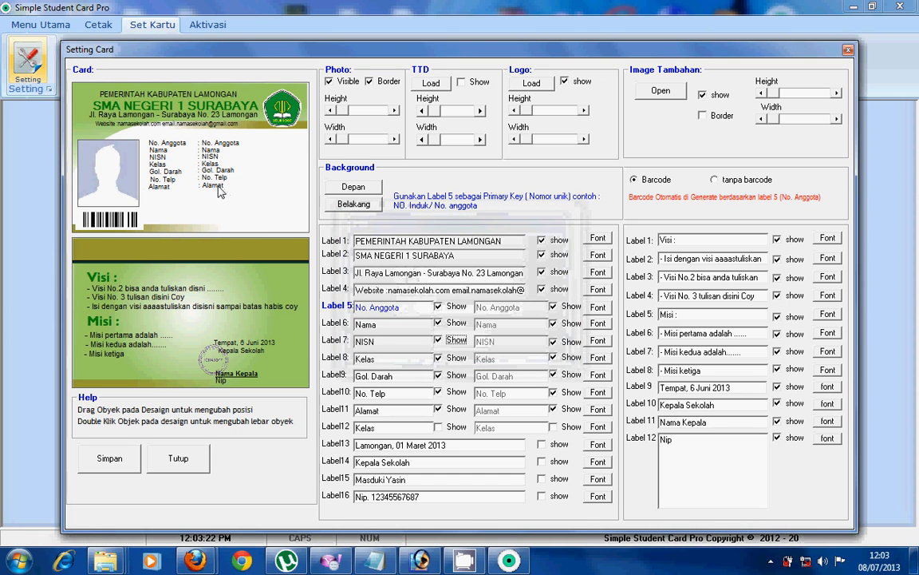
{"action": "double_click", "coordinate": [219, 190]}
{"action": "left_click", "coordinate": [473, 341]}
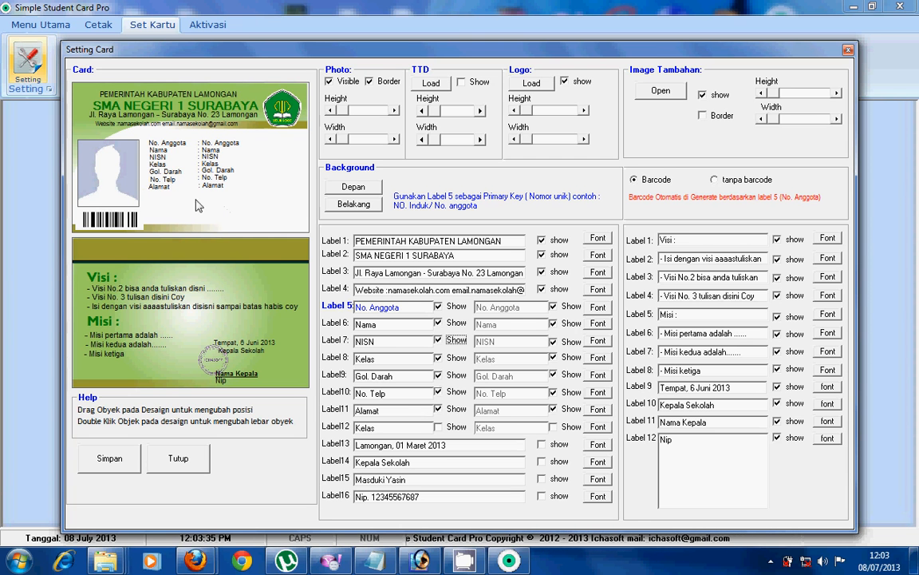
Show labels 13 to 16 on the card front: the place and date, Kepala Sekolah, the principal's name and the Nip.
{"action": "left_click", "coordinate": [541, 445]}
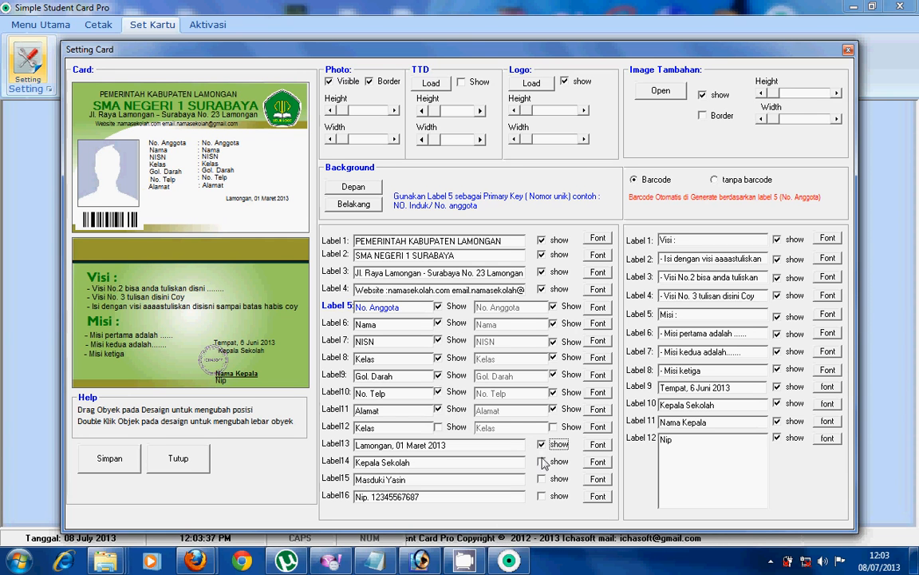
{"action": "left_click", "coordinate": [541, 461]}
{"action": "left_click", "coordinate": [541, 479]}
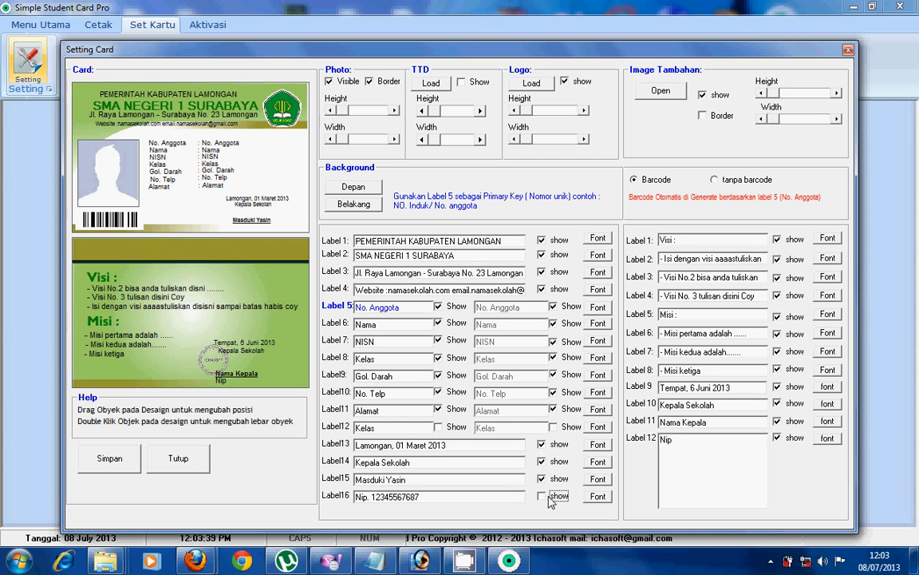
Hide the back's signature block labels 9 to 12 and the additional stamp image.
{"action": "left_click", "coordinate": [776, 387]}
{"action": "left_click", "coordinate": [777, 404]}
{"action": "left_click", "coordinate": [777, 420]}
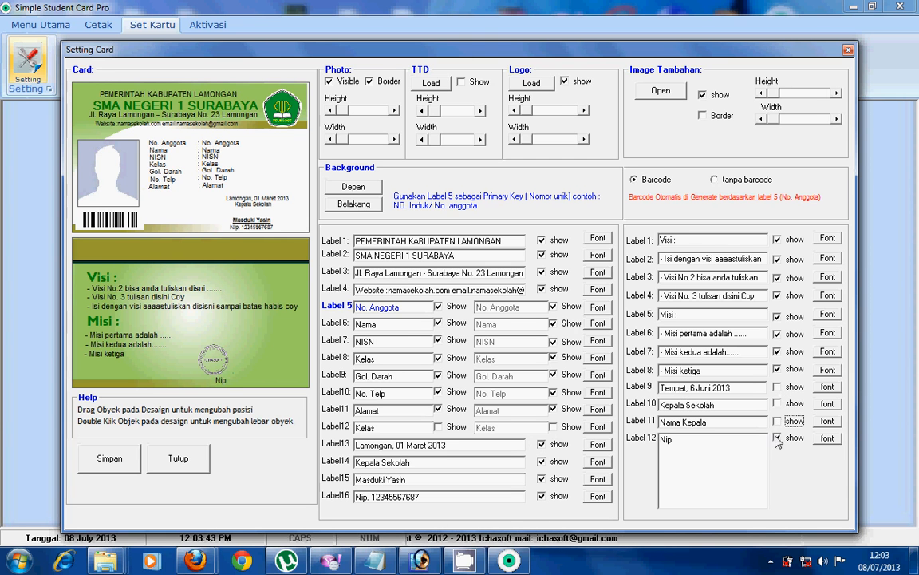
{"action": "left_click", "coordinate": [776, 437]}
{"action": "left_click", "coordinate": [703, 95]}
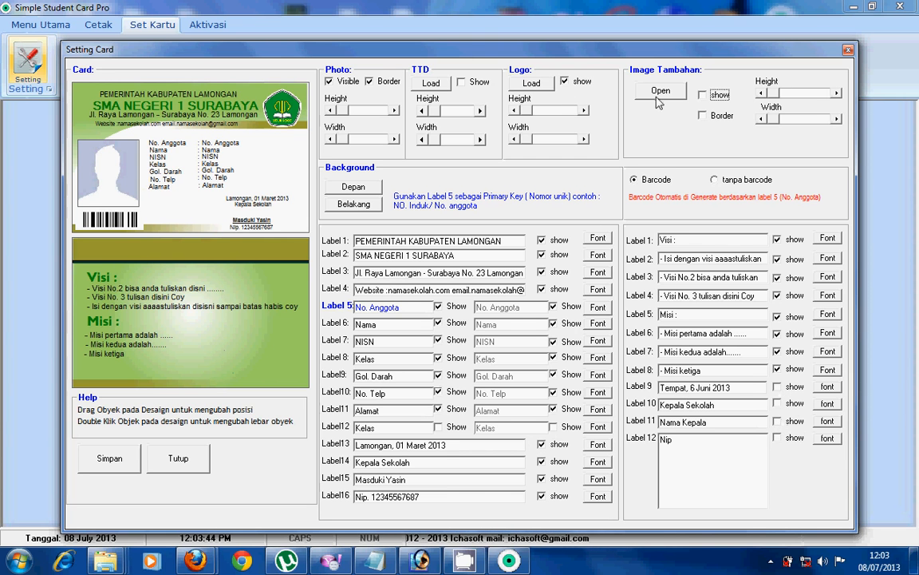
Show the TTD signature image on the card front and save the card design.
{"action": "left_click", "coordinate": [461, 83]}
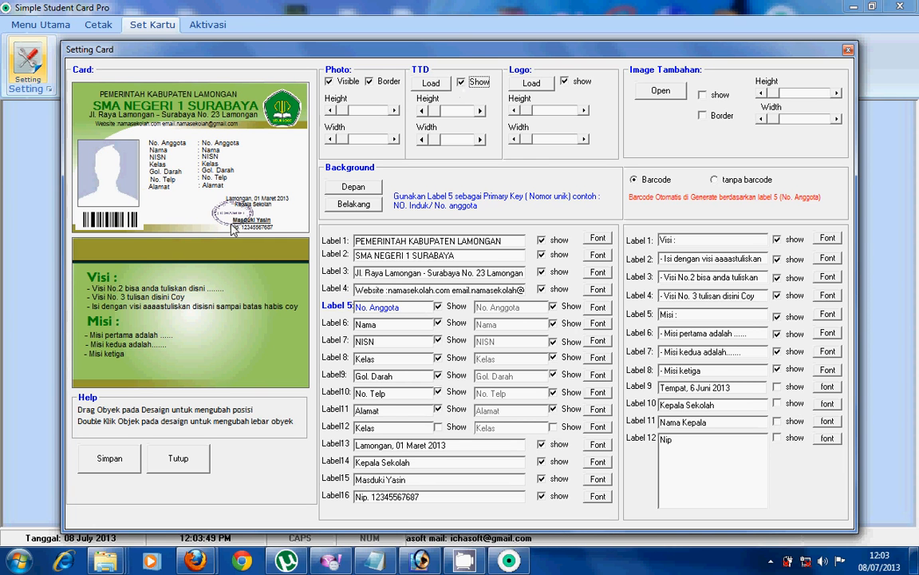
{"action": "left_click", "coordinate": [112, 461]}
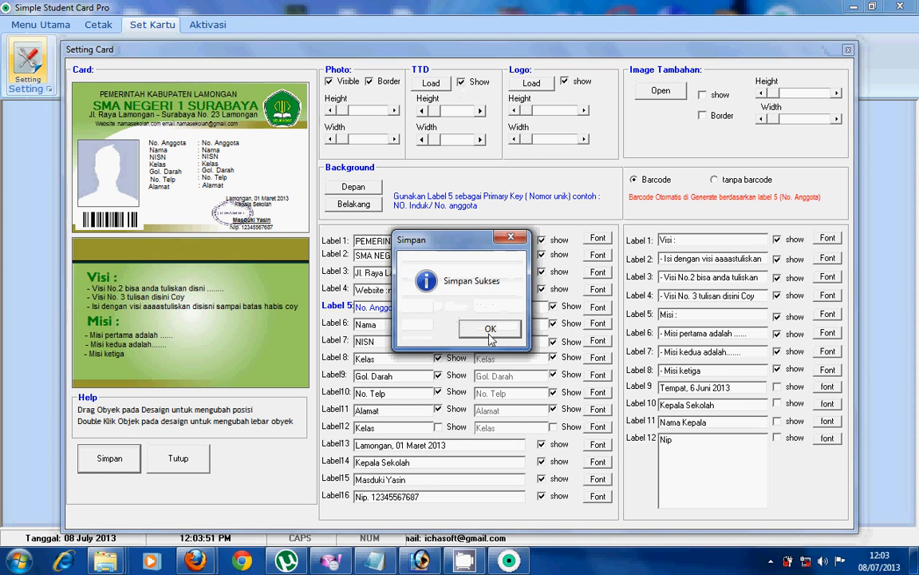
Preview the front design of all student cards in the print view.
{"action": "left_click", "coordinate": [490, 329]}
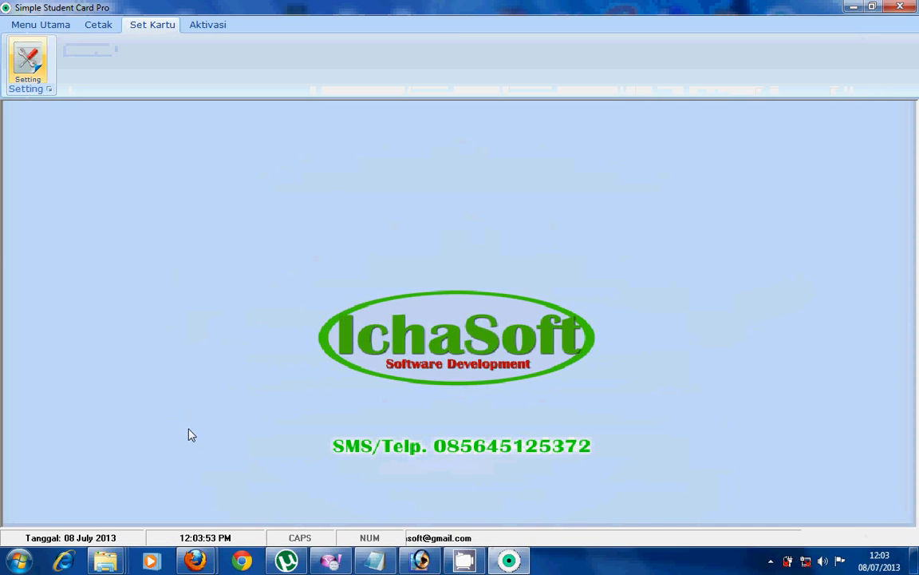
{"action": "left_click", "coordinate": [98, 28]}
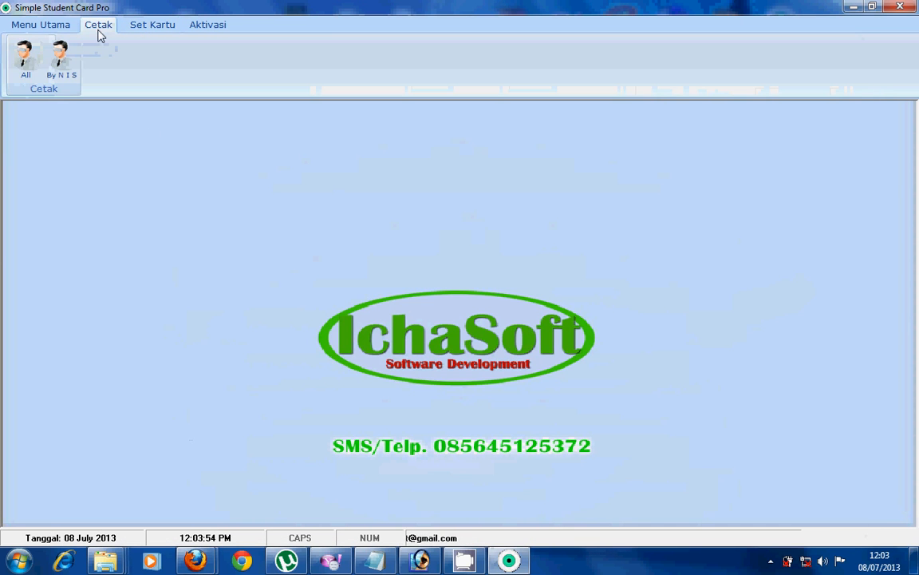
{"action": "left_click", "coordinate": [24, 69]}
{"action": "left_click", "coordinate": [415, 312]}
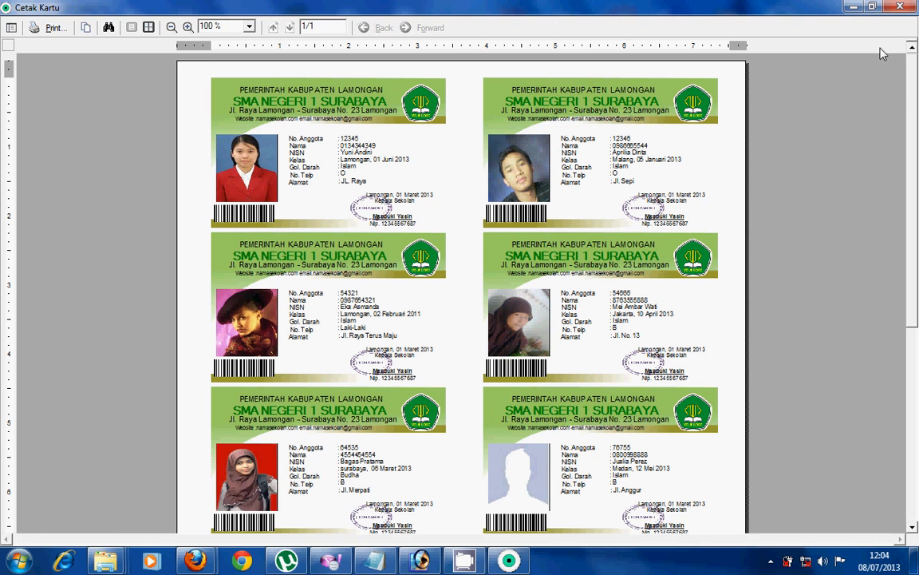
{"action": "left_click", "coordinate": [900, 7]}
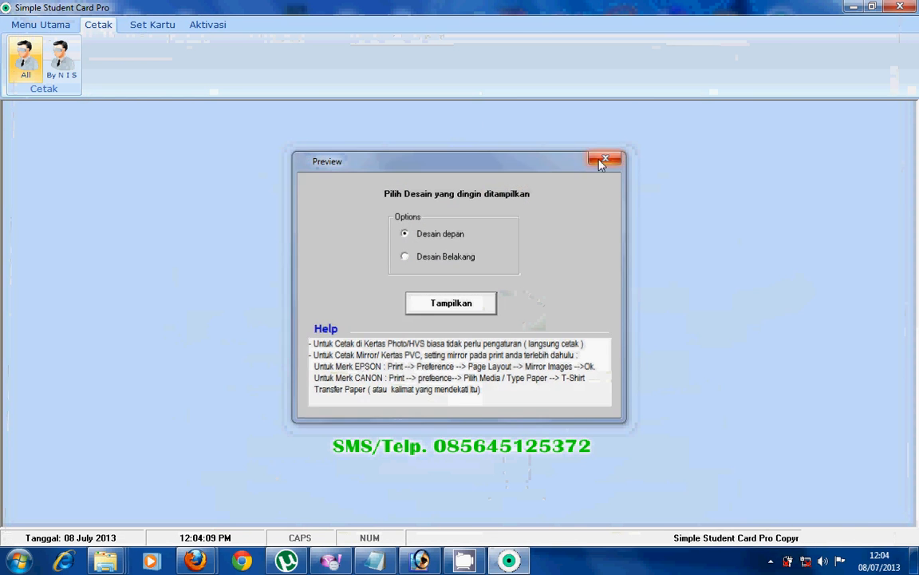
{"action": "left_click", "coordinate": [604, 161]}
Move the logo to the left end of the card front's header and shift the four header text lines right to clear it.
{"action": "left_click", "coordinate": [150, 26]}
{"action": "left_click", "coordinate": [29, 62]}
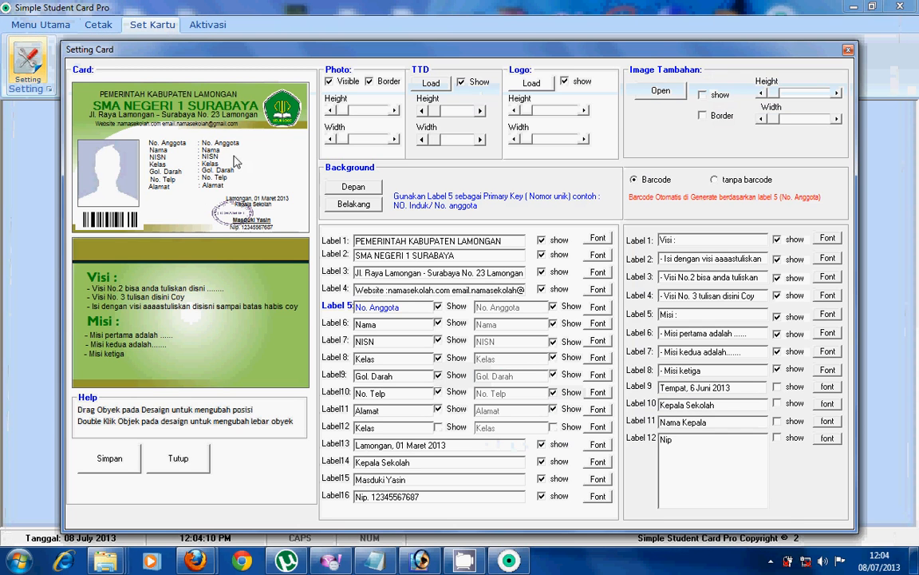
{"action": "left_click_drag", "start_coordinate": [286, 124], "coordinate": [57, 112]}
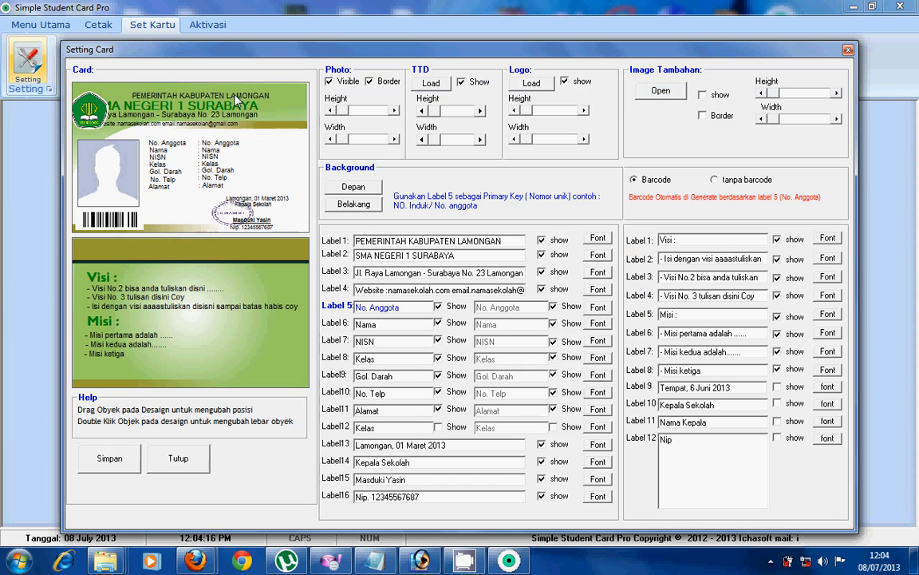
{"action": "left_click_drag", "start_coordinate": [236, 99], "coordinate": [271, 108]}
{"action": "left_click_drag", "start_coordinate": [206, 118], "coordinate": [244, 129]}
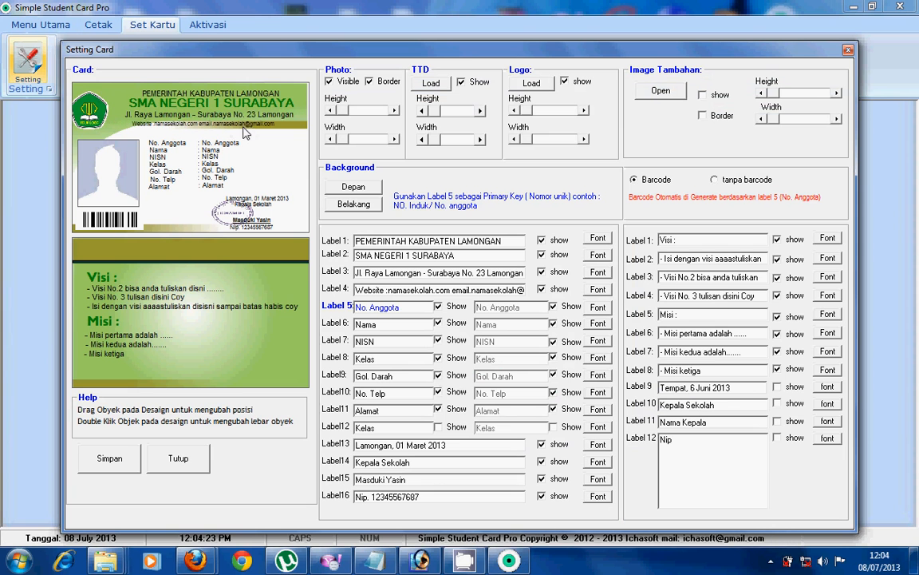
{"action": "left_click_drag", "start_coordinate": [103, 116], "coordinate": [115, 110]}
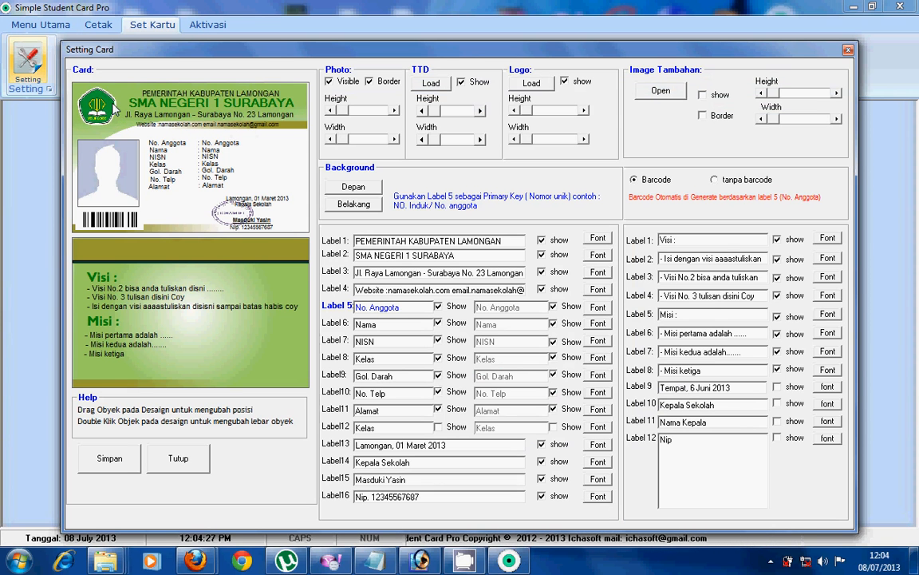
Save the card design and close the card settings.
{"action": "left_click", "coordinate": [120, 458]}
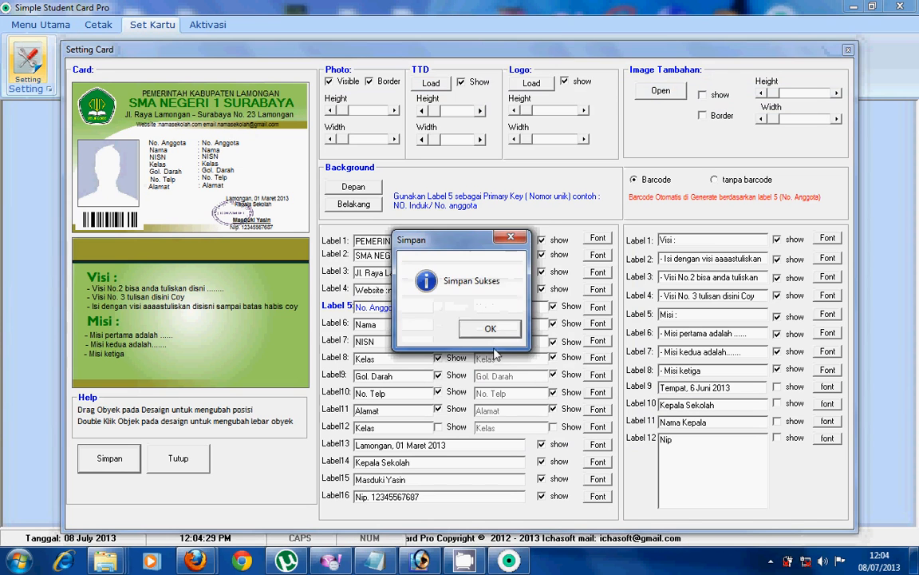
{"action": "left_click", "coordinate": [490, 329]}
{"action": "left_click", "coordinate": [178, 458]}
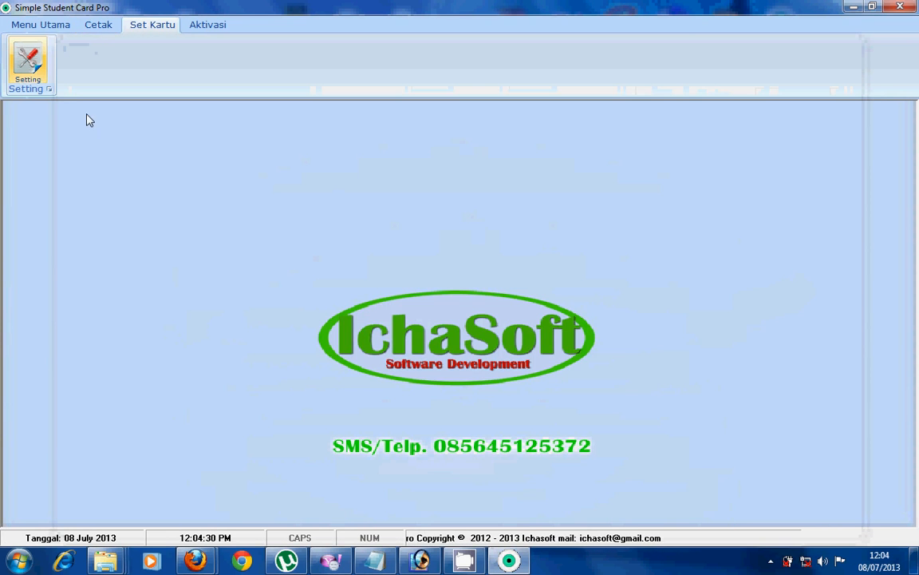
Preview the front design of all student cards and inspect the first card's header and data fields at 400 % zoom.
{"action": "left_click", "coordinate": [102, 27]}
{"action": "left_click", "coordinate": [27, 61]}
{"action": "left_click", "coordinate": [435, 305]}
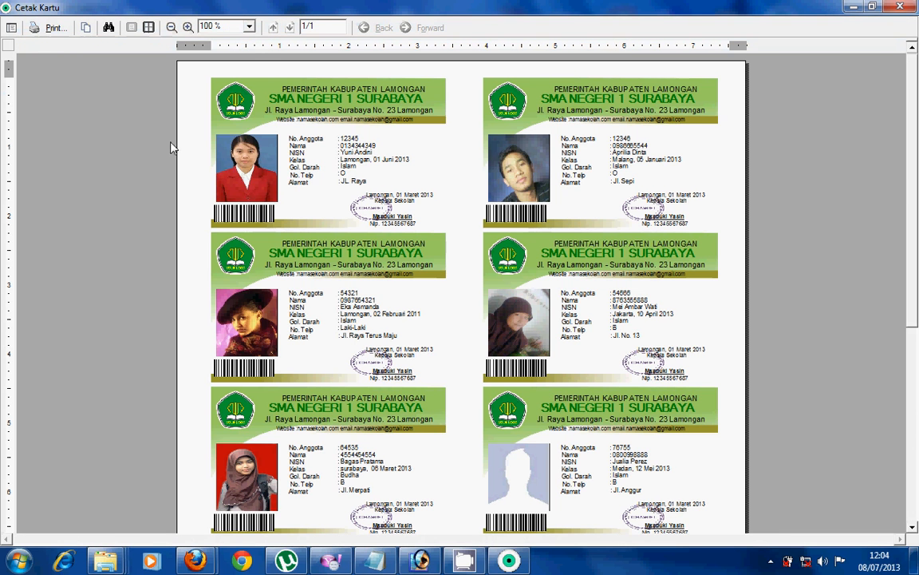
{"action": "left_click", "coordinate": [251, 28]}
{"action": "left_click", "coordinate": [224, 97]}
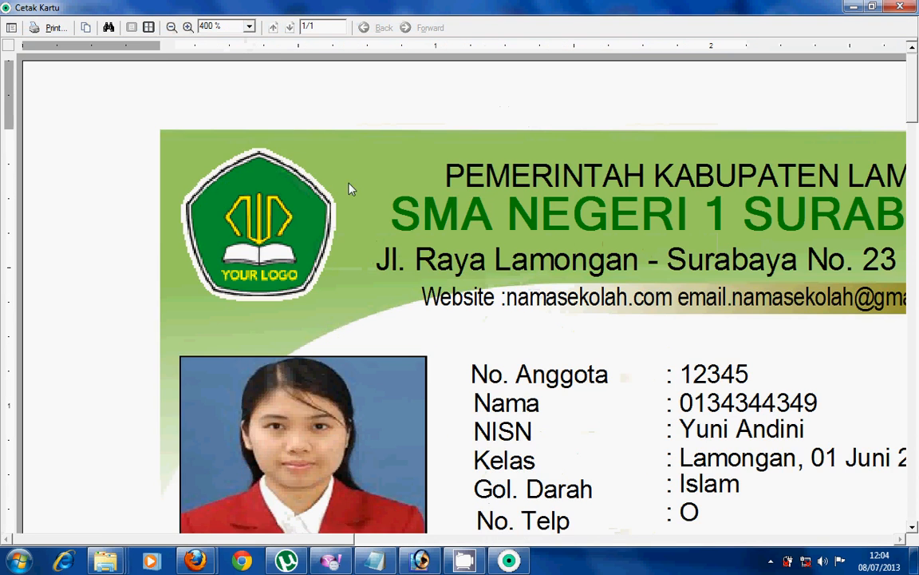
{"action": "left_click_drag", "start_coordinate": [567, 236], "coordinate": [360, 165]}
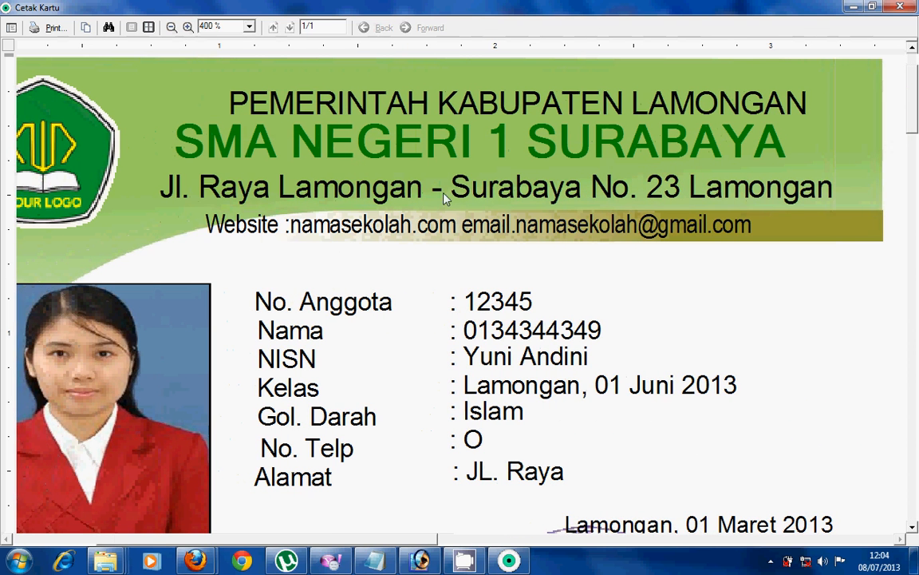
{"action": "left_click", "coordinate": [901, 8]}
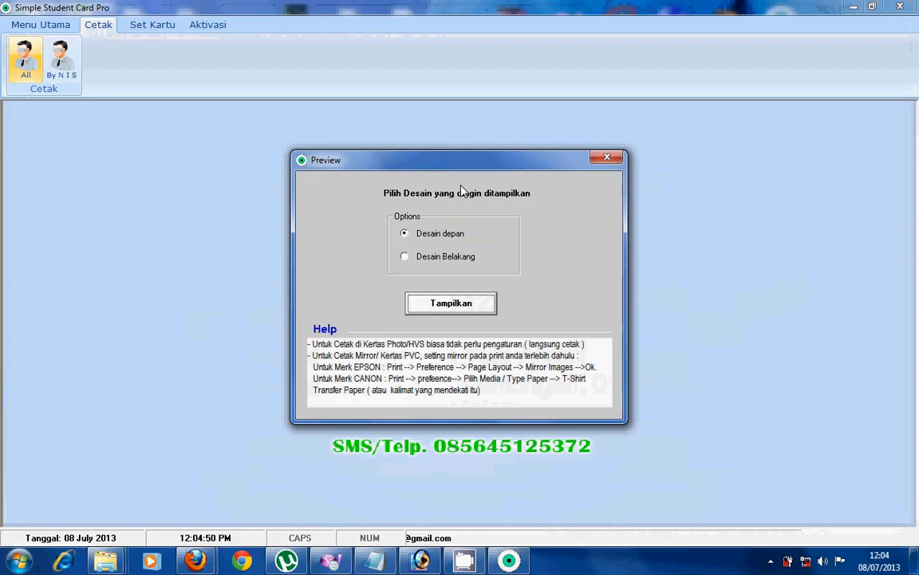
{"action": "left_click", "coordinate": [608, 159]}
Reopen the card settings and hide the field captions of labels 5 to 11, No. Anggota to Alamat, on the card front.
{"action": "left_click", "coordinate": [148, 25]}
{"action": "left_click", "coordinate": [28, 59]}
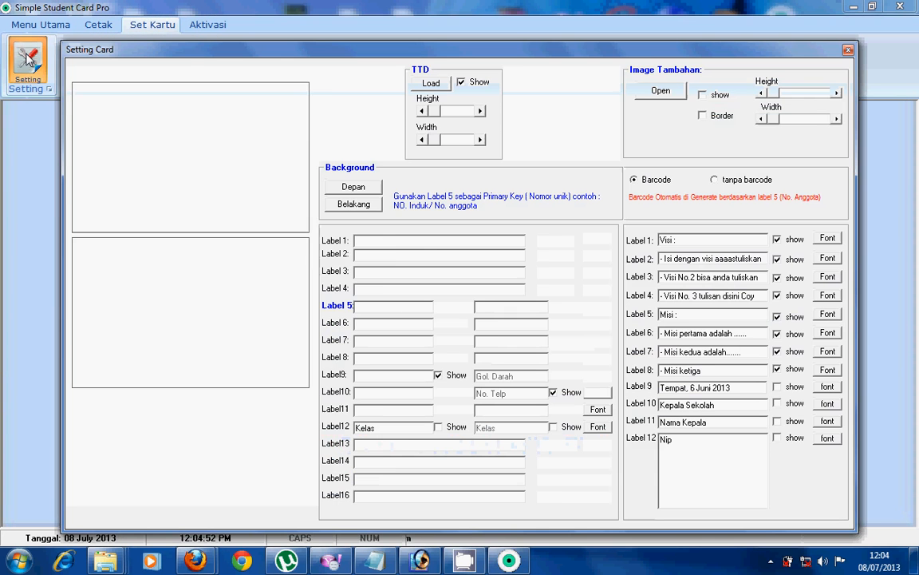
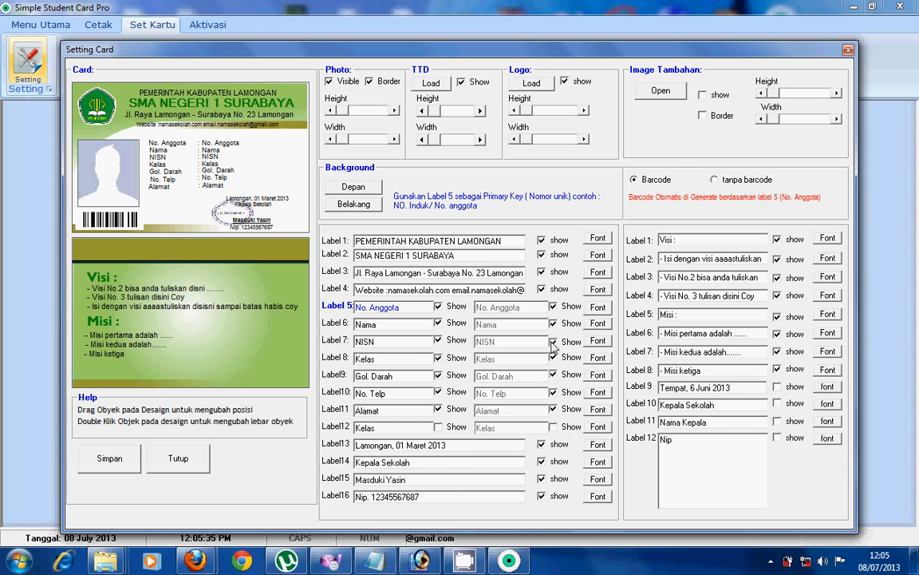
{"action": "left_click", "coordinate": [438, 307]}
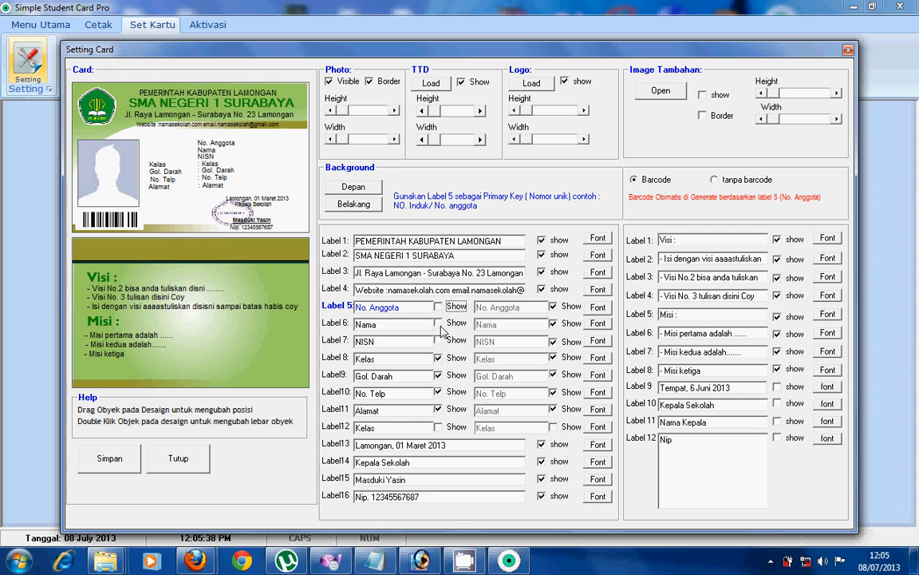
{"action": "left_click", "coordinate": [438, 375]}
{"action": "left_click", "coordinate": [439, 392]}
{"action": "left_click", "coordinate": [438, 409]}
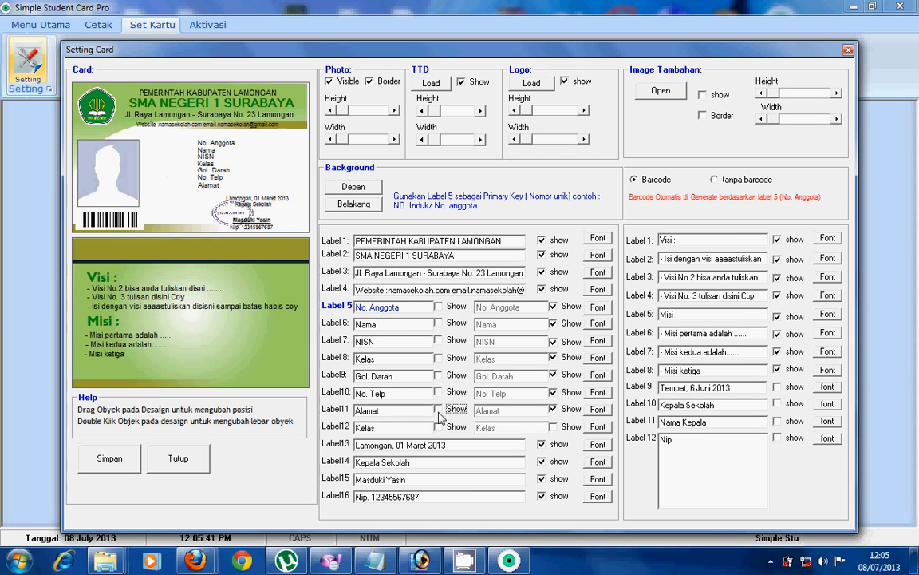
Hide the values of labels 7 to 11 on the card front: NISN, Kelas, Gol. Darah, No. Telp and Alamat.
{"action": "left_click", "coordinate": [552, 408]}
{"action": "left_click", "coordinate": [552, 392]}
{"action": "left_click", "coordinate": [552, 374]}
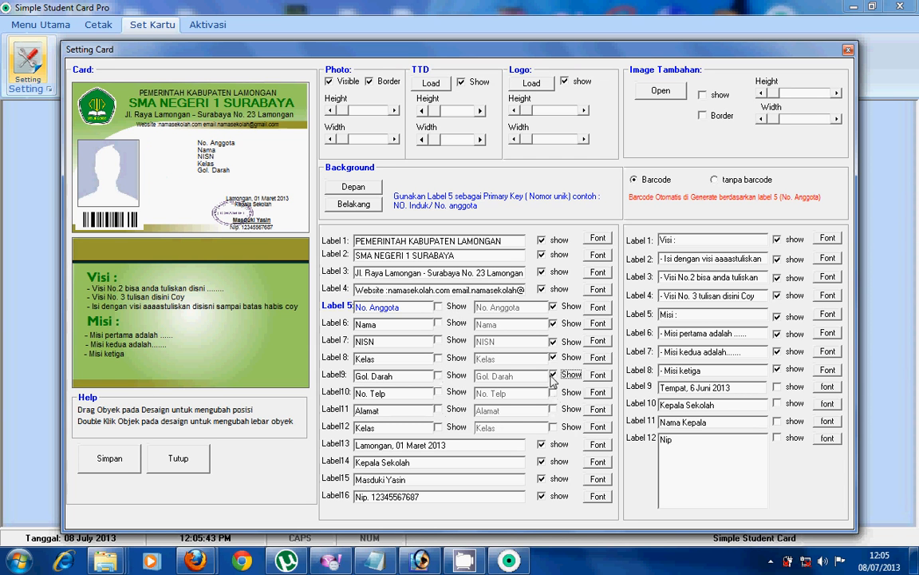
{"action": "left_click", "coordinate": [553, 356]}
{"action": "left_click", "coordinate": [553, 341]}
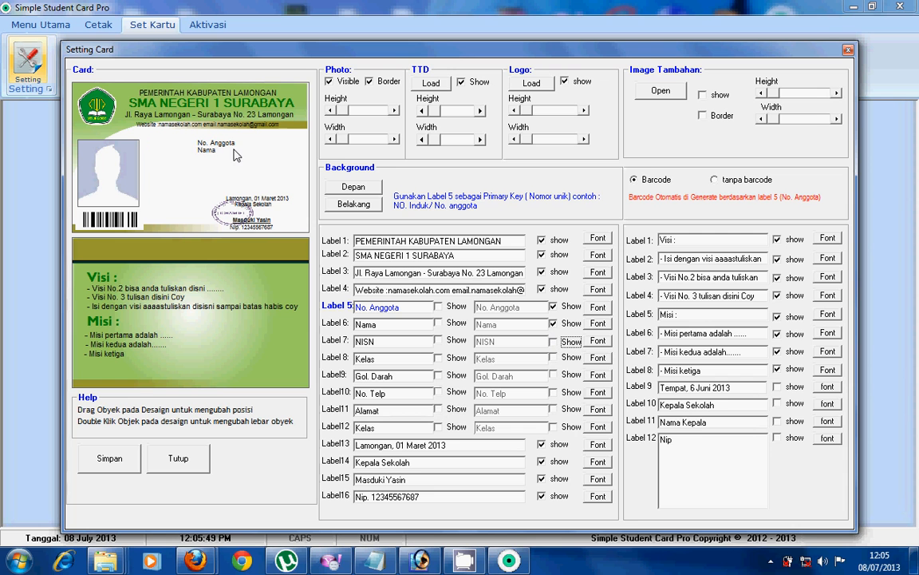
Move the No. Anggota and Nama values next to the photo and widen the No. Anggota label almost to the card's right edge.
{"action": "left_click_drag", "start_coordinate": [208, 149], "coordinate": [169, 175]}
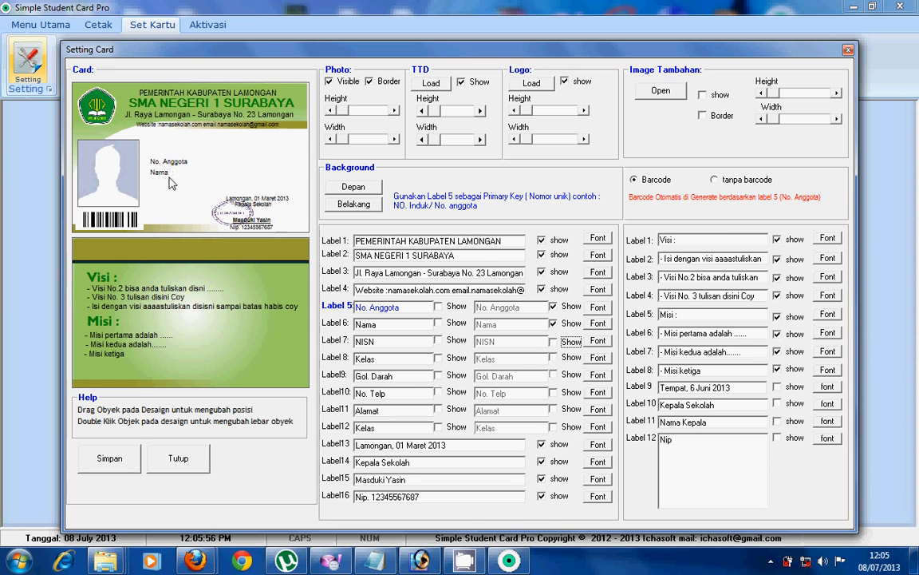
{"action": "double_click", "coordinate": [168, 162]}
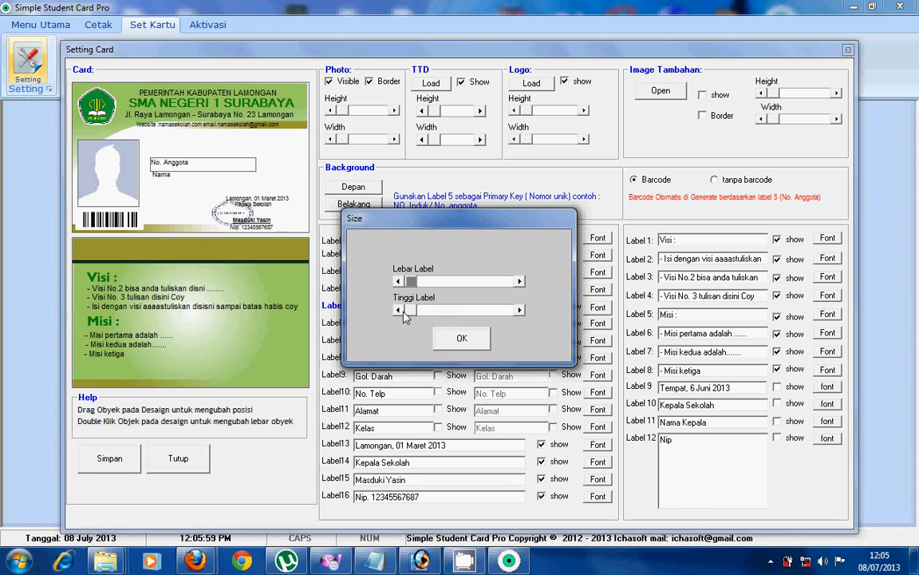
{"action": "left_click_drag", "start_coordinate": [408, 314], "coordinate": [482, 315]}
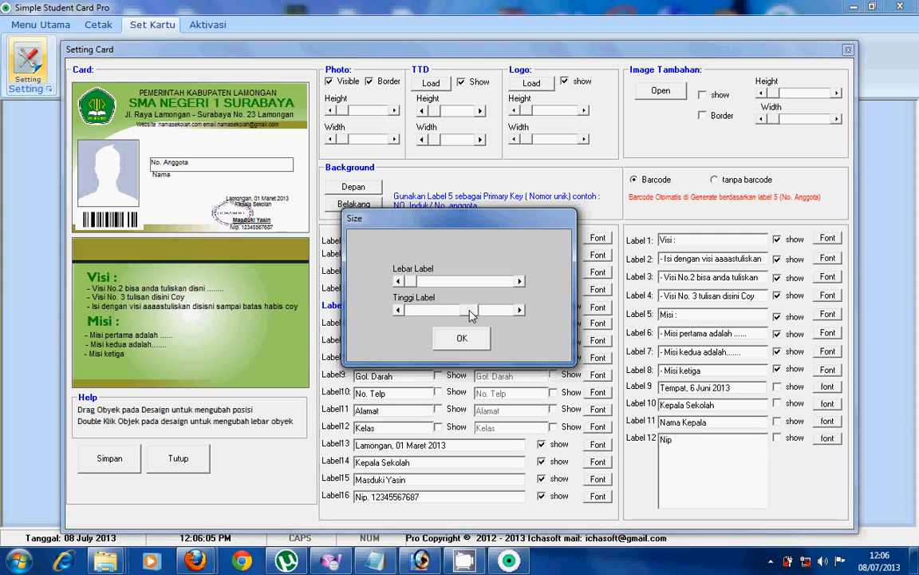
{"action": "left_click", "coordinate": [477, 338]}
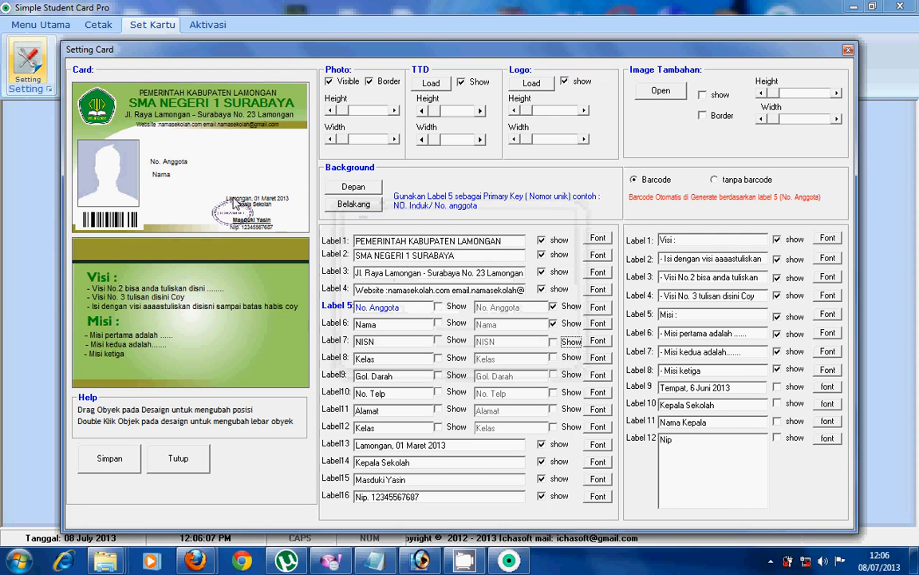
Widen the Nama label on the card front to the card's right edge.
{"action": "double_click", "coordinate": [163, 178]}
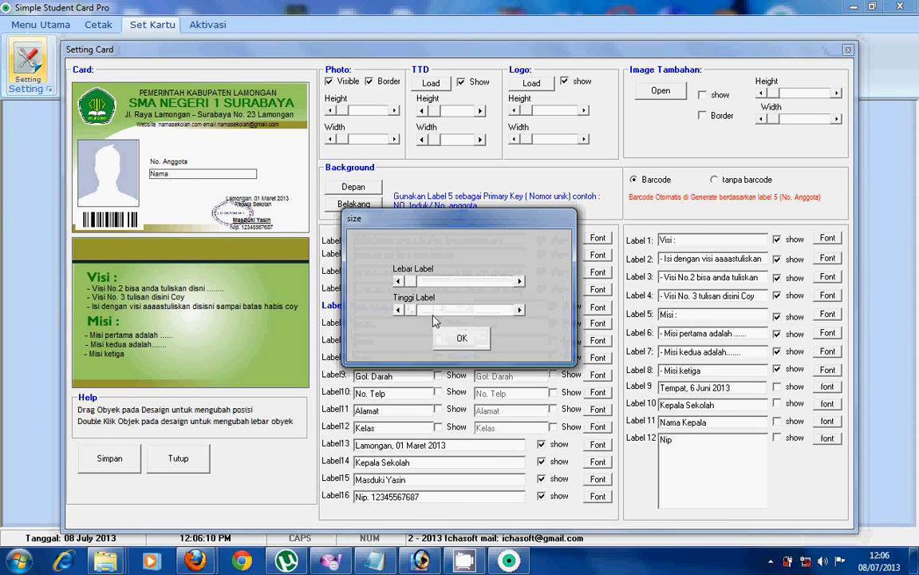
{"action": "left_click_drag", "start_coordinate": [421, 313], "coordinate": [481, 316]}
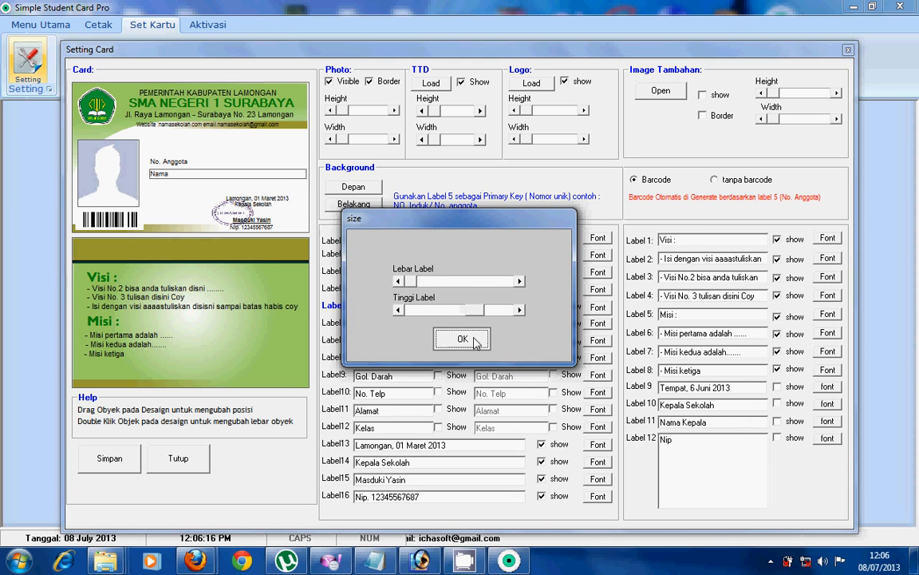
{"action": "left_click", "coordinate": [474, 338]}
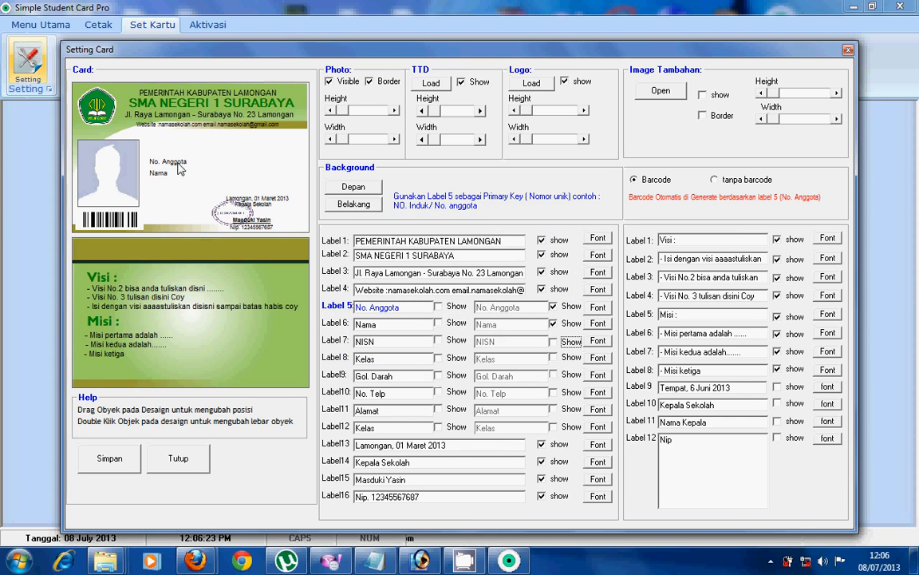
Set the font size of the No. Anggota and Nama values to 14.
{"action": "left_click", "coordinate": [598, 308]}
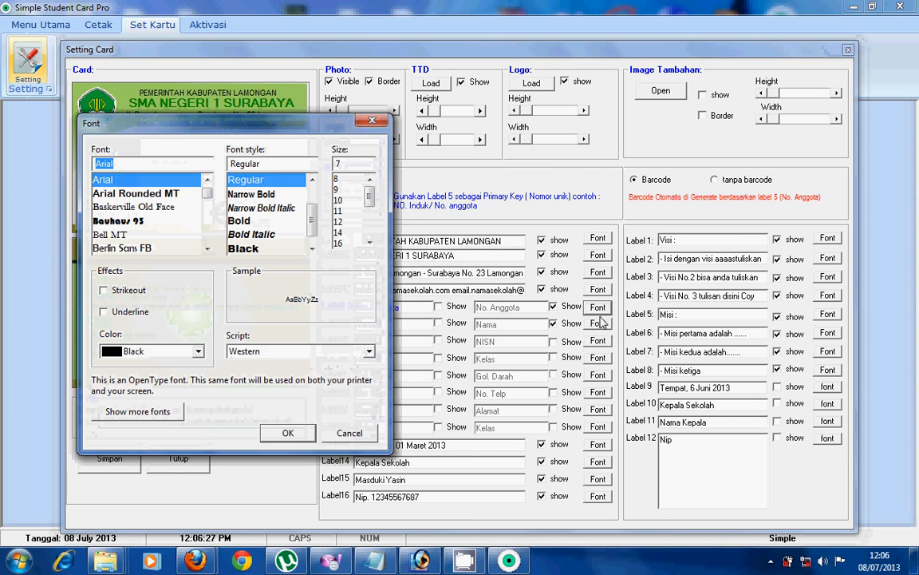
{"action": "left_click_drag", "start_coordinate": [232, 123], "coordinate": [609, 137]}
{"action": "left_click", "coordinate": [714, 235]}
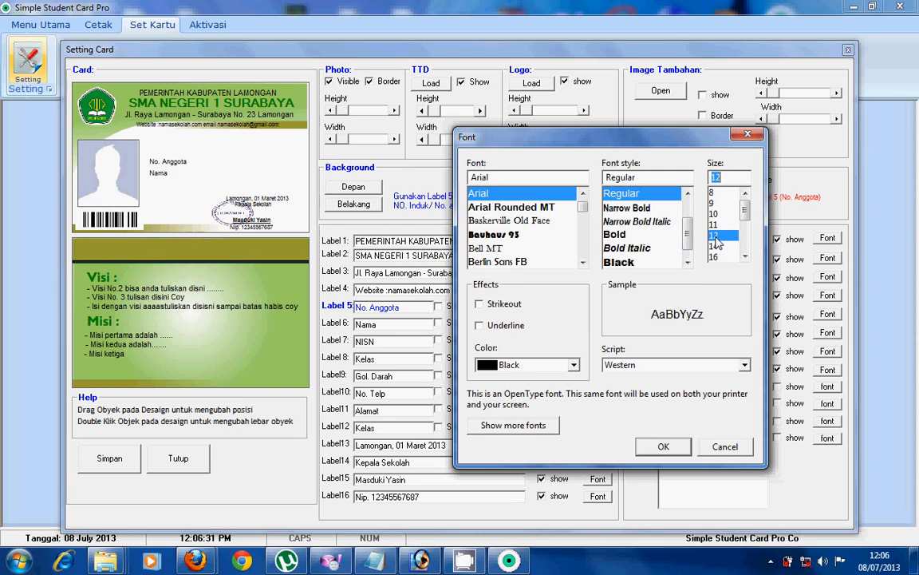
{"action": "left_click", "coordinate": [663, 446]}
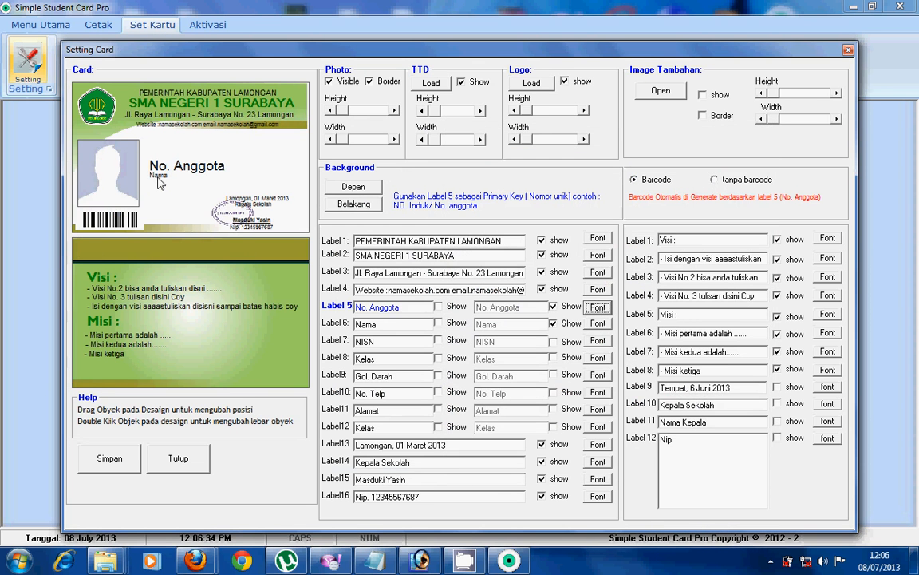
{"action": "left_click", "coordinate": [599, 327]}
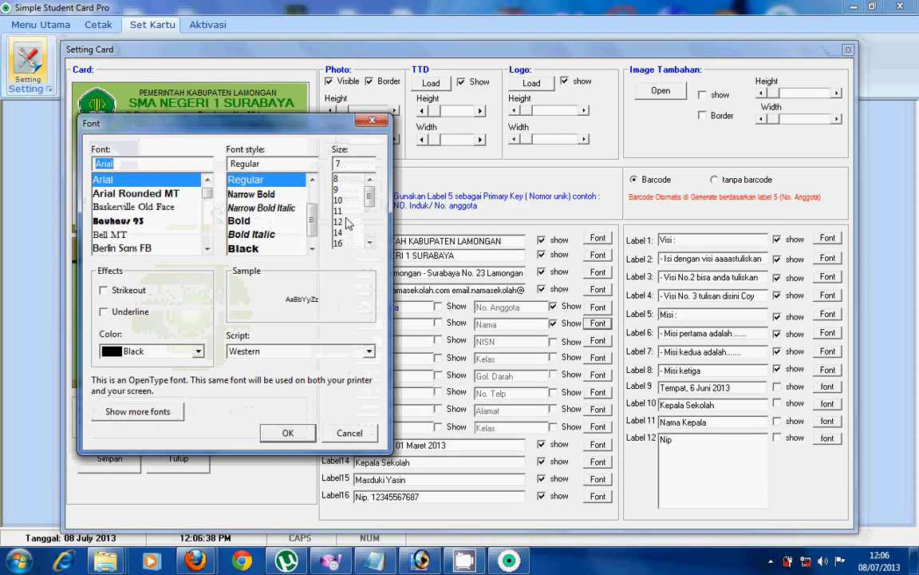
{"action": "left_click", "coordinate": [341, 233]}
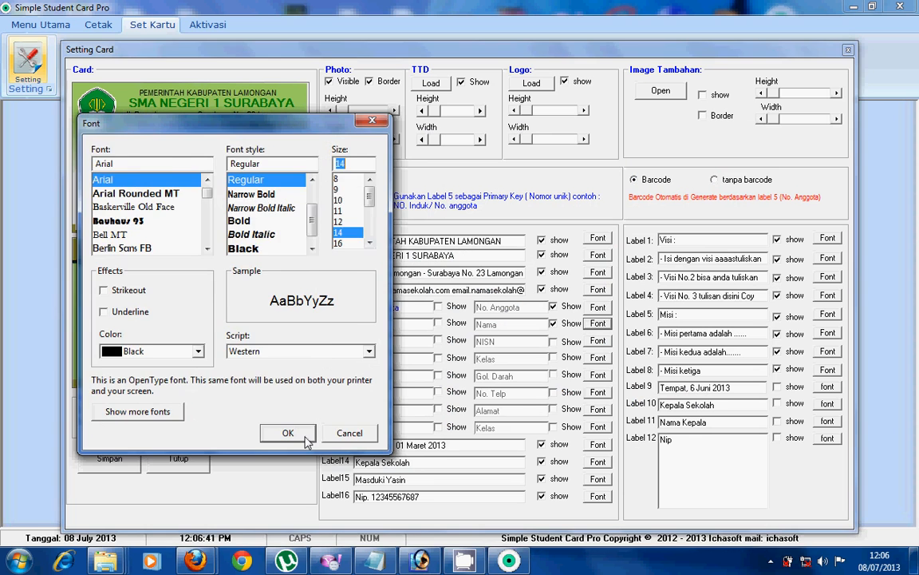
{"action": "left_click", "coordinate": [290, 433]}
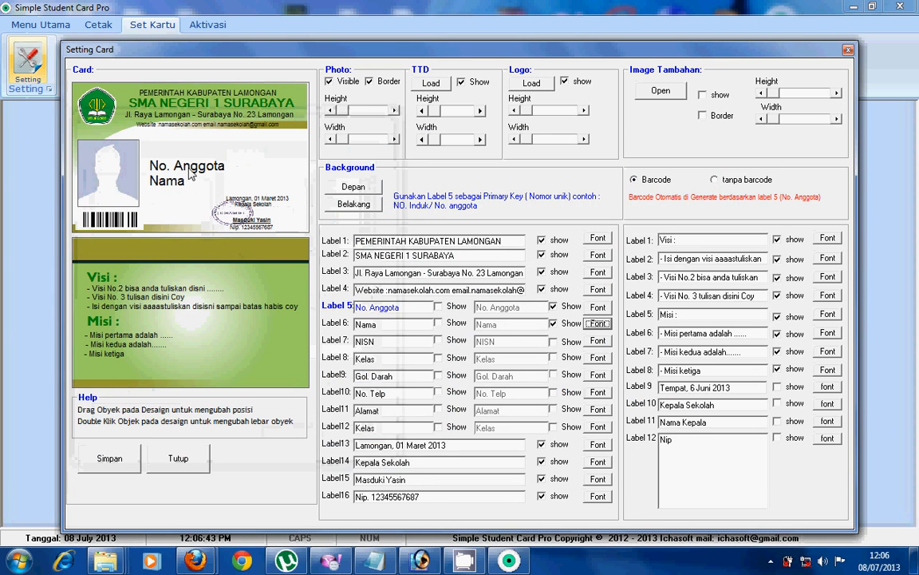
Set the font size of the No. Anggota and Nama values on the card front to 12.
{"action": "left_click", "coordinate": [601, 312]}
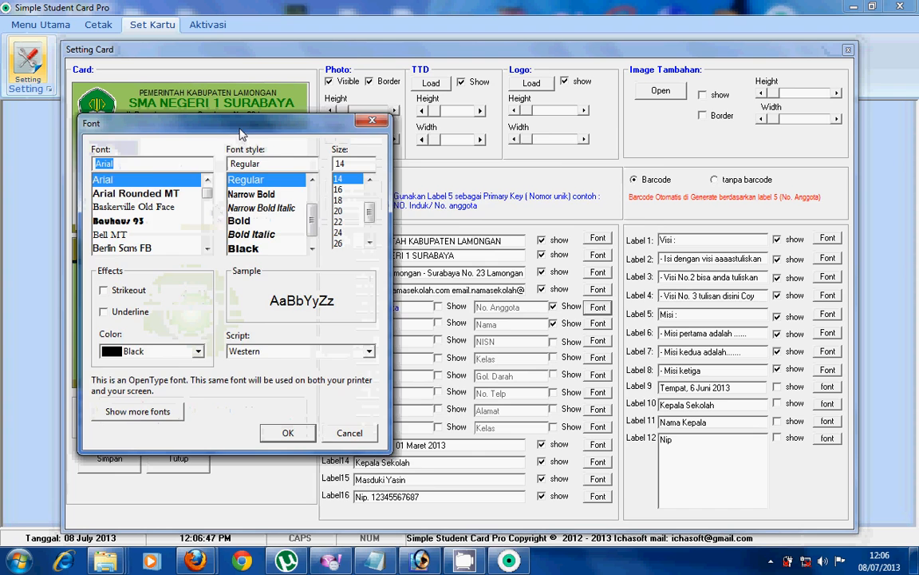
{"action": "left_click_drag", "start_coordinate": [217, 141], "coordinate": [530, 170]}
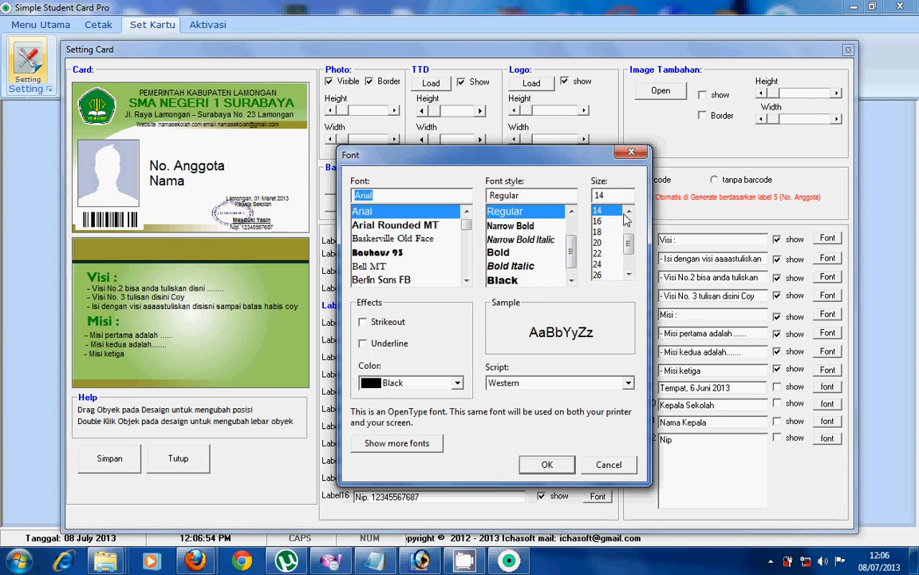
{"action": "scroll", "coordinate": [630, 221], "scroll_direction": "up", "scroll_amount": 1}
{"action": "left_click", "coordinate": [601, 221]}
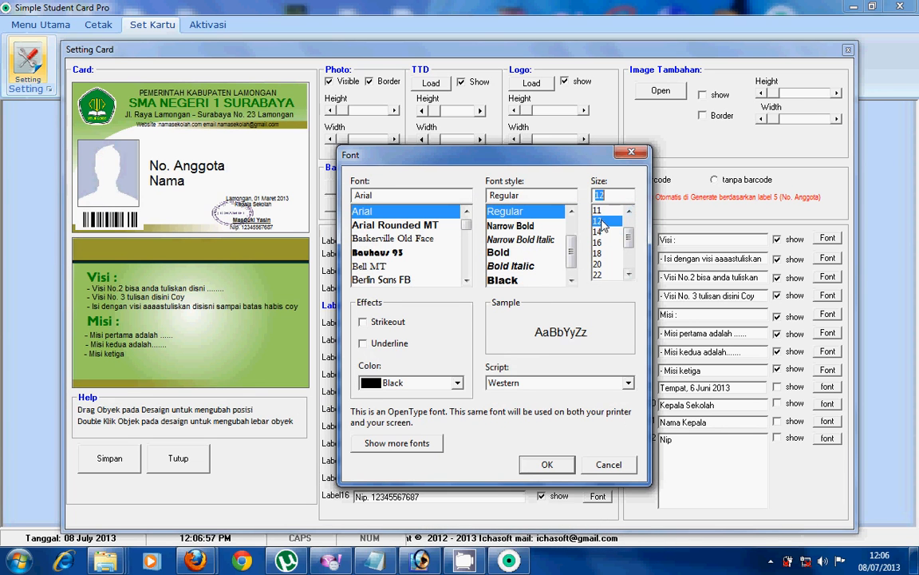
{"action": "left_click", "coordinate": [547, 466]}
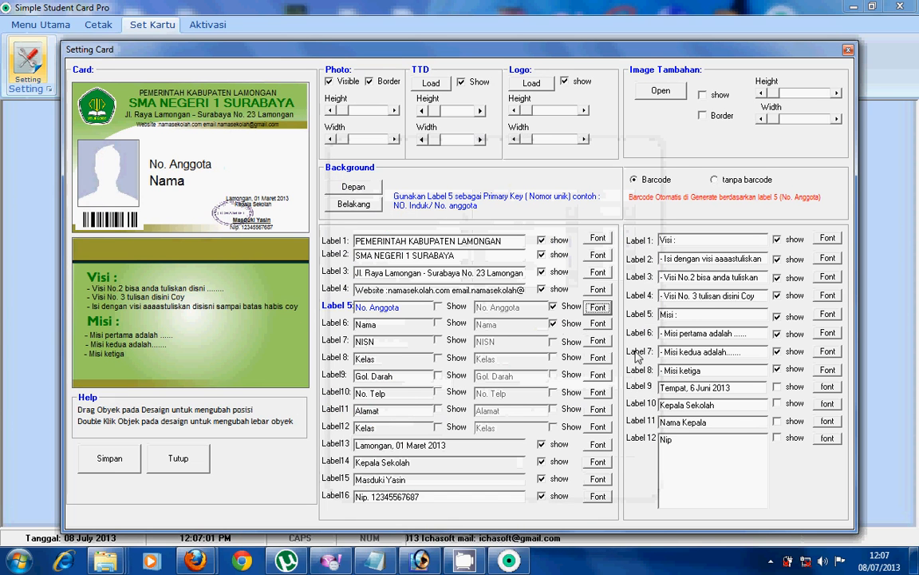
{"action": "left_click", "coordinate": [598, 324]}
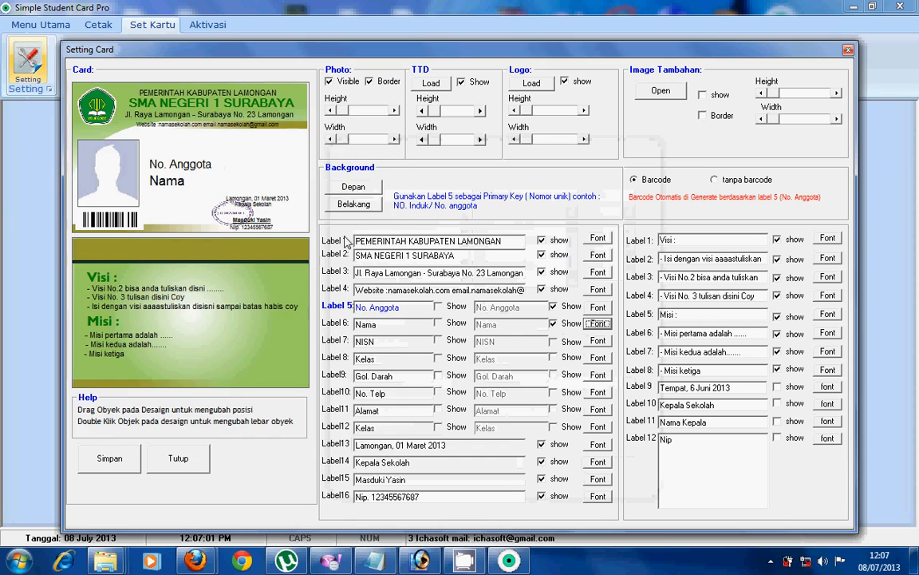
{"action": "left_click", "coordinate": [353, 194]}
{"action": "scroll", "coordinate": [348, 203], "scroll_direction": "up", "scroll_amount": 2}
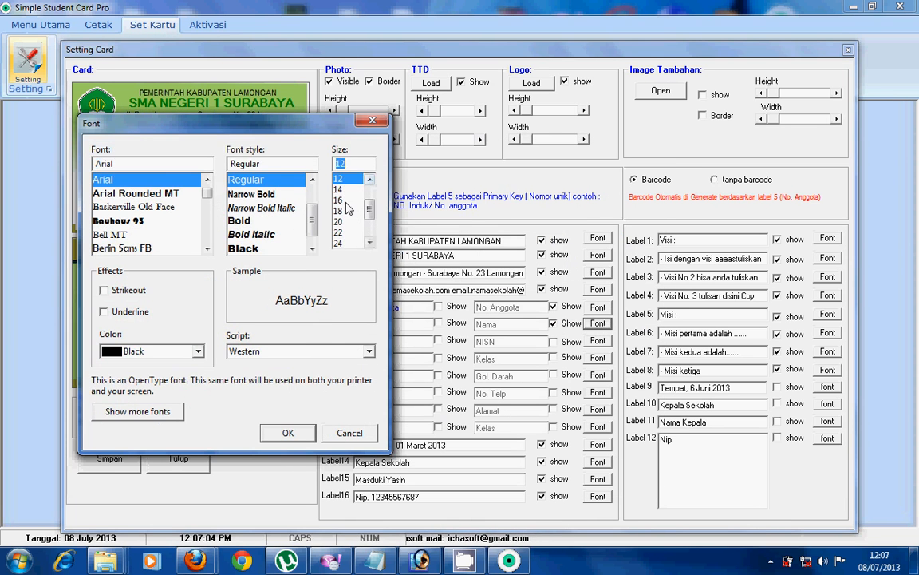
{"action": "left_click", "coordinate": [297, 431]}
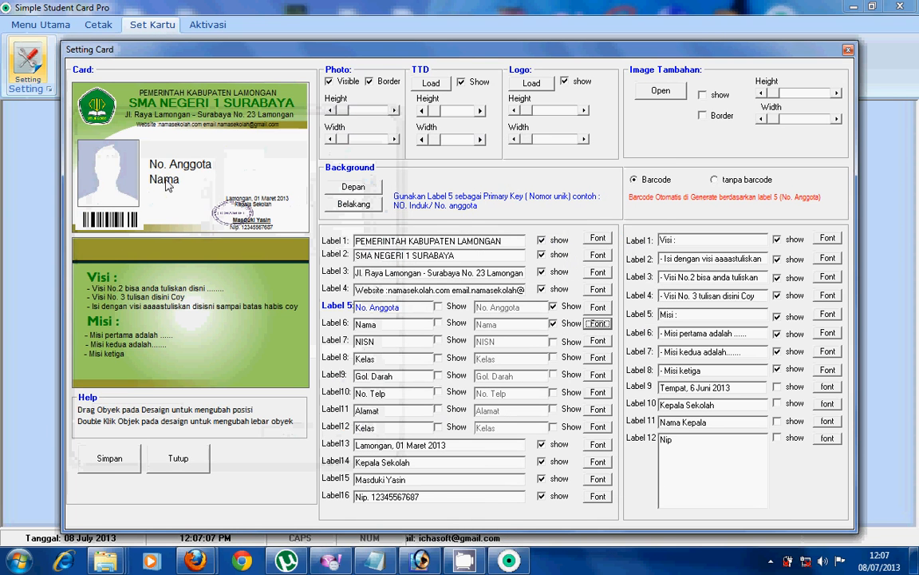
Place the Nama value above the No. Anggota value on the card front and underline Nama.
{"action": "mouse_move", "coordinate": [166, 183]}
{"action": "left_mouse_down"}
{"action": "mouse_move", "coordinate": [169, 135]}
{"action": "mouse_move", "coordinate": [161, 171]}
{"action": "left_mouse_up"}
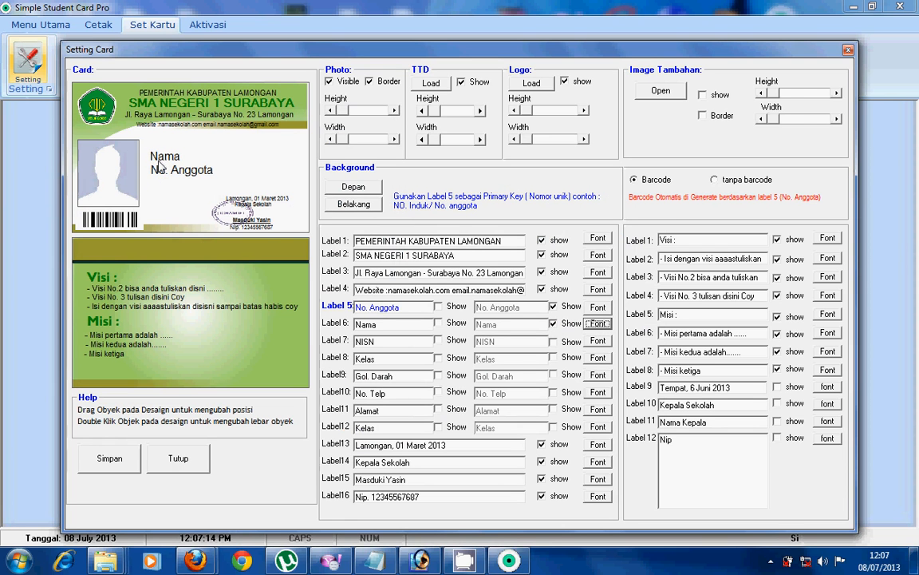
{"action": "left_click", "coordinate": [598, 324]}
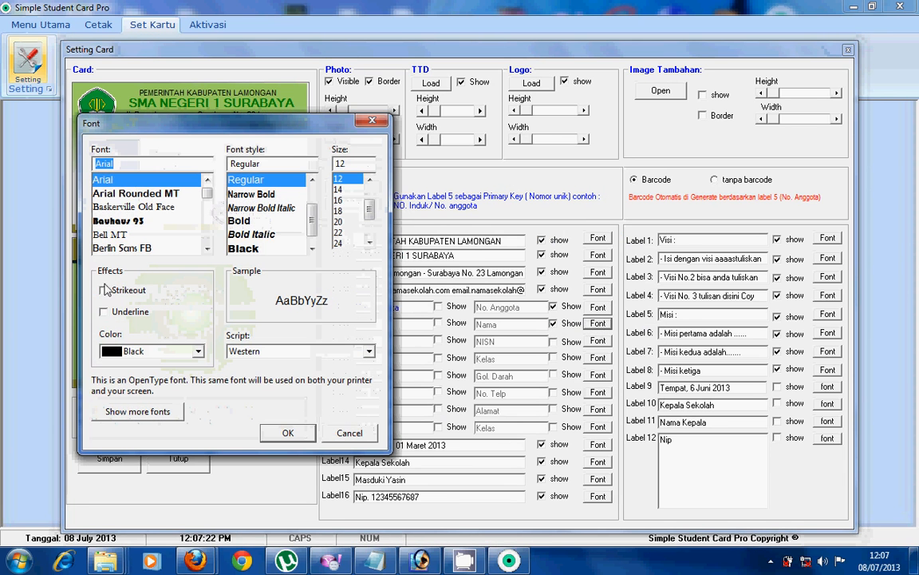
{"action": "left_click", "coordinate": [103, 312]}
{"action": "left_click", "coordinate": [302, 438]}
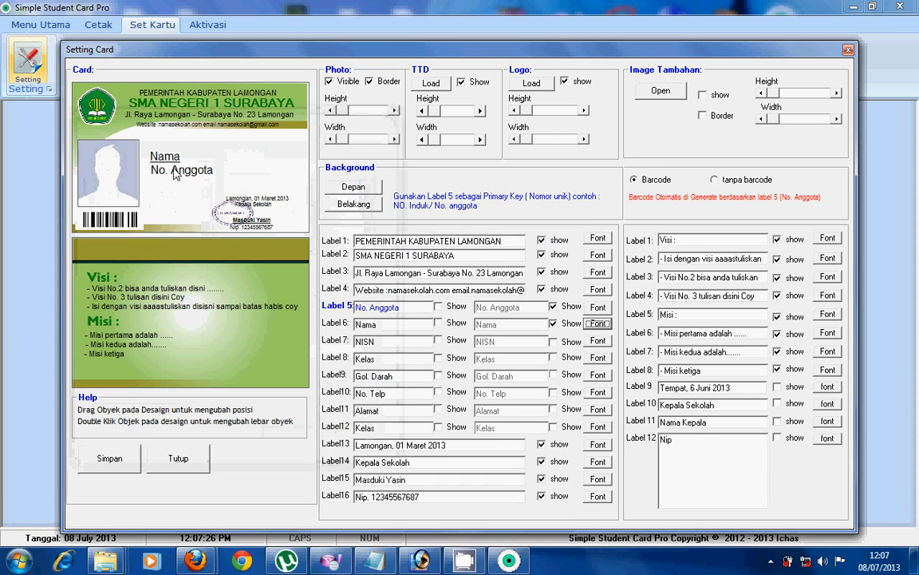
Shift the Nama and No. Anggota values slightly lower beside the photo, keeping Nama above No. Anggota.
{"action": "double_click", "coordinate": [169, 173]}
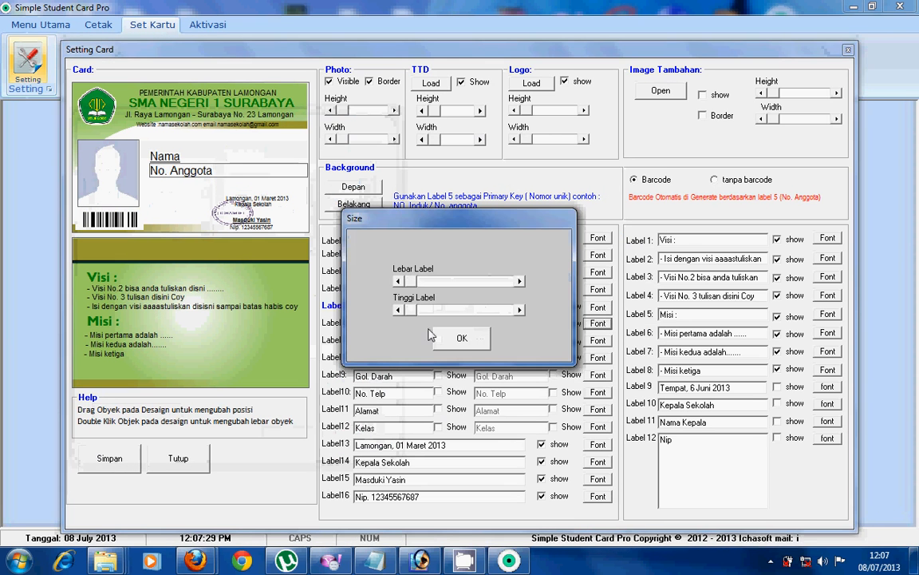
{"action": "left_click", "coordinate": [483, 341]}
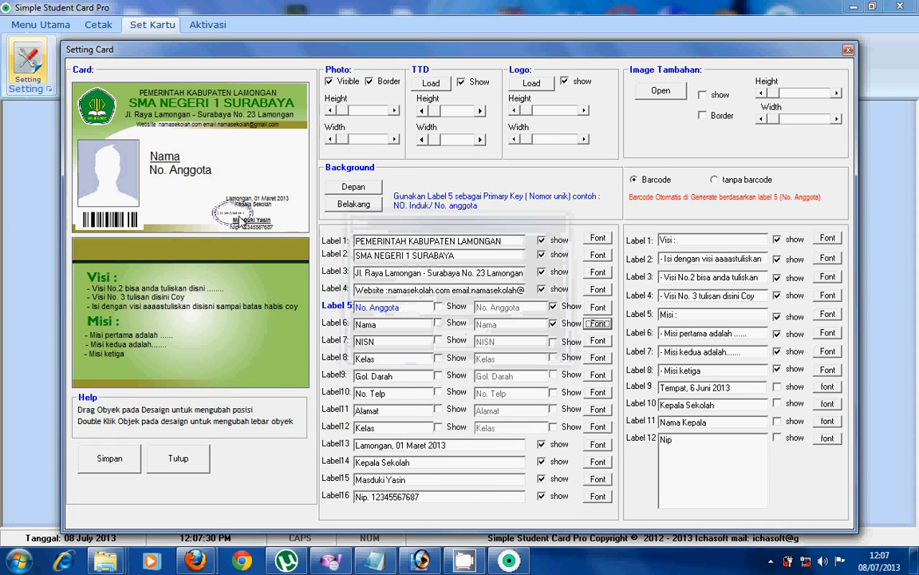
{"action": "left_click_drag", "start_coordinate": [174, 174], "coordinate": [166, 162]}
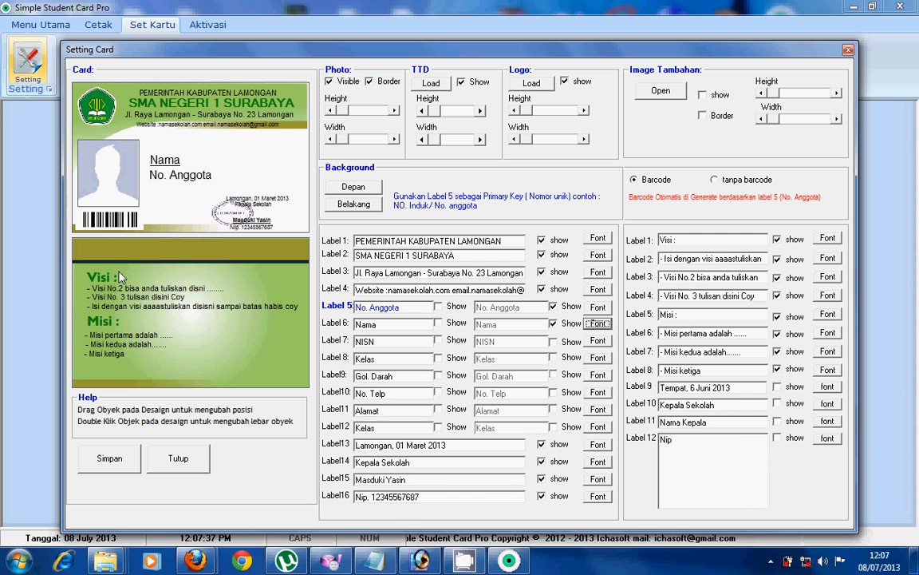
Move the barcode beside the photo, directly beneath No. Anggota, and nudge the photo slightly down.
{"action": "left_click_drag", "start_coordinate": [112, 220], "coordinate": [166, 198]}
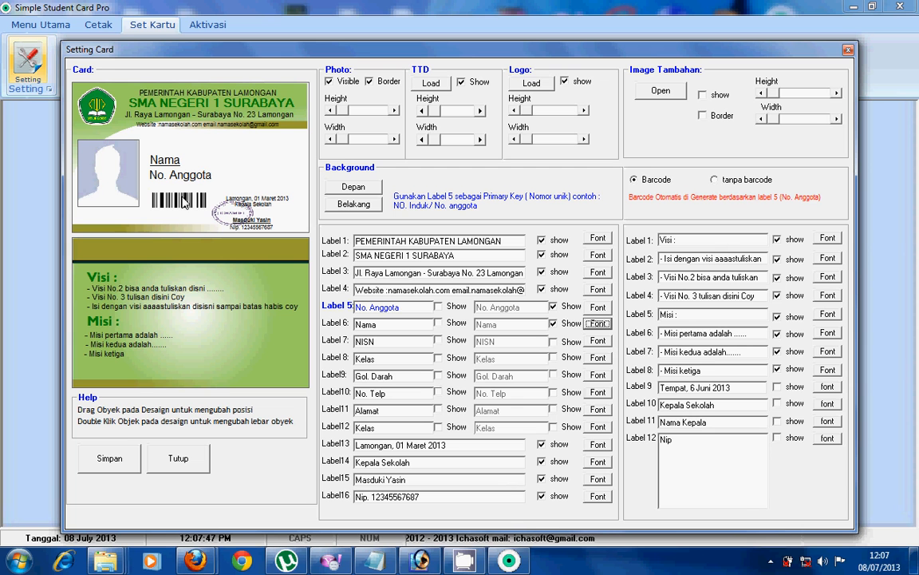
{"action": "left_click_drag", "start_coordinate": [190, 203], "coordinate": [183, 204]}
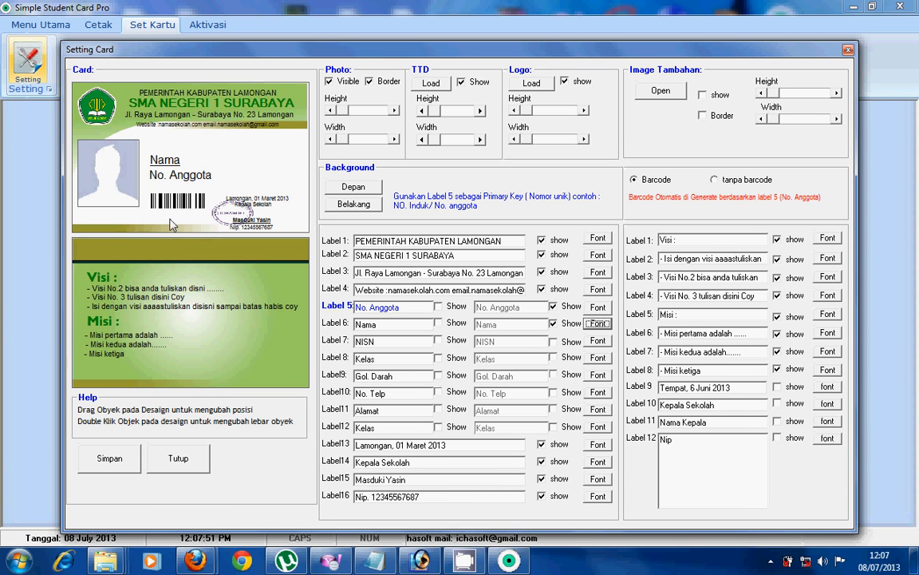
{"action": "left_click_drag", "start_coordinate": [125, 195], "coordinate": [112, 197]}
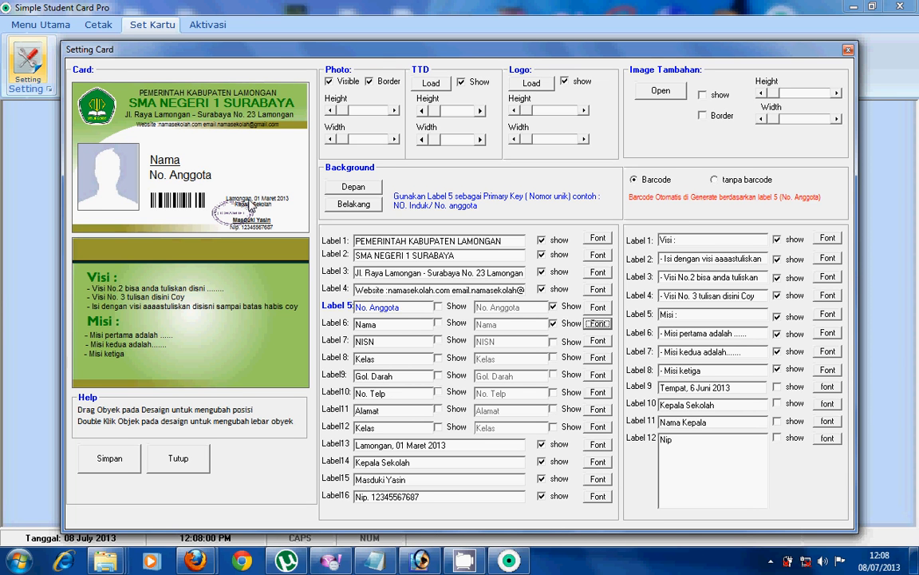
Hide the date and signatory labels 13 to 16 and the TTD signature image on the card front.
{"action": "left_click", "coordinate": [542, 444]}
{"action": "left_click", "coordinate": [542, 461]}
{"action": "left_click", "coordinate": [542, 478]}
{"action": "left_click", "coordinate": [542, 497]}
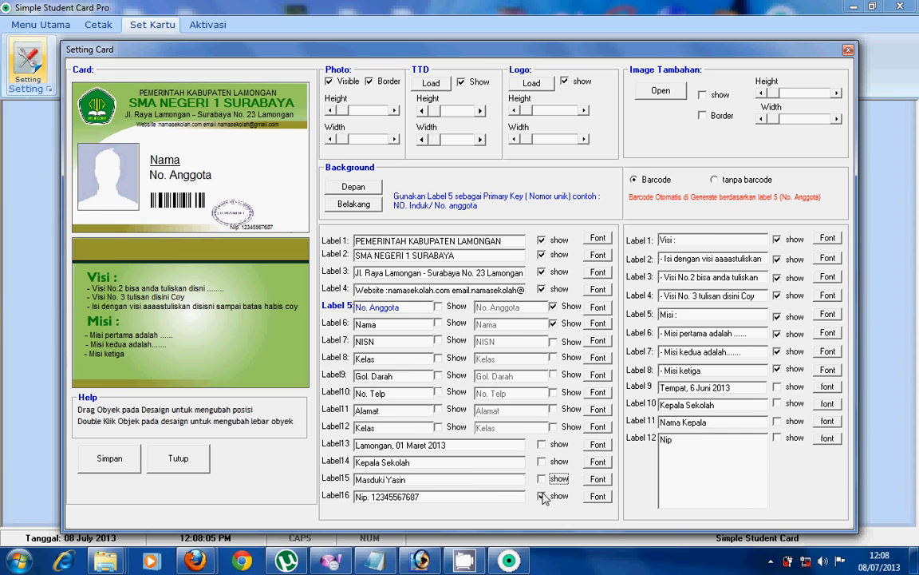
{"action": "left_click", "coordinate": [461, 83]}
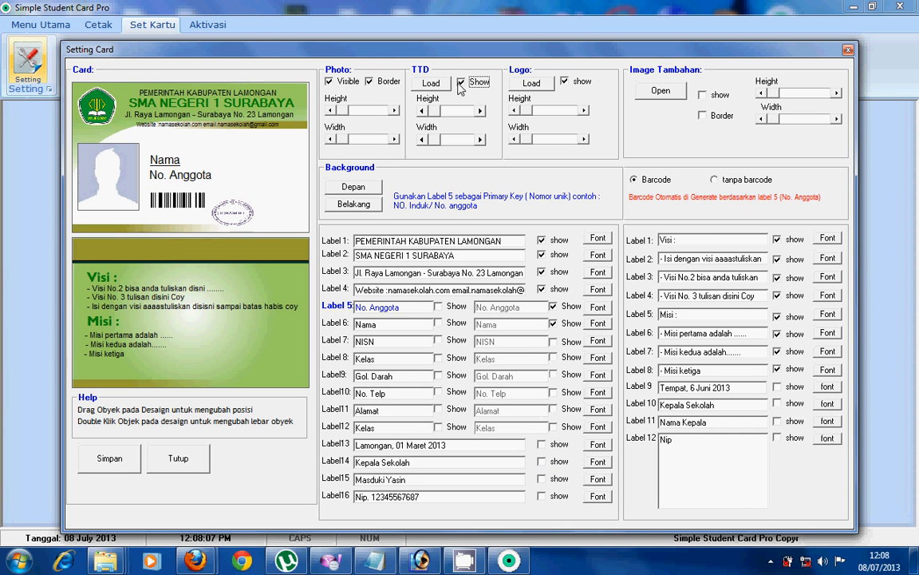
{"action": "left_click", "coordinate": [461, 83]}
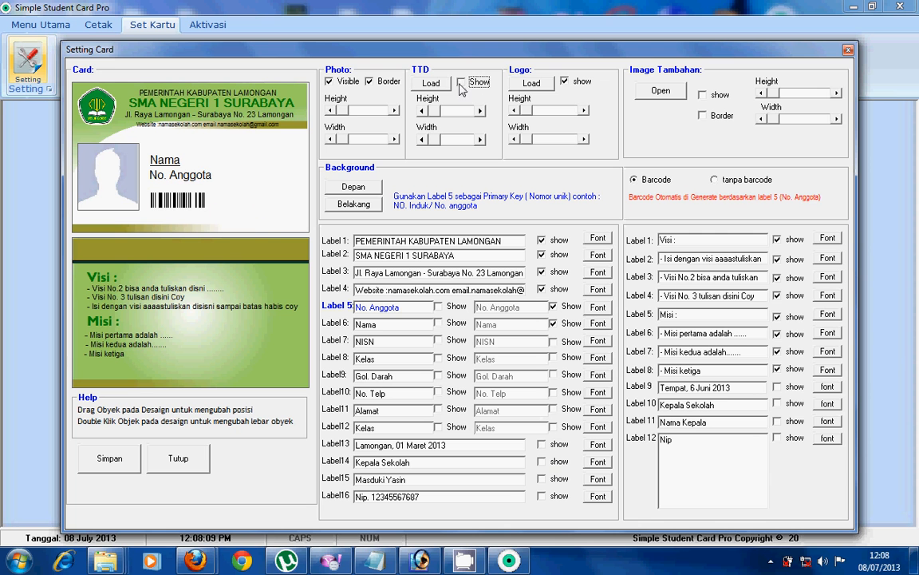
Save the card design and close the card settings.
{"action": "left_click", "coordinate": [126, 462]}
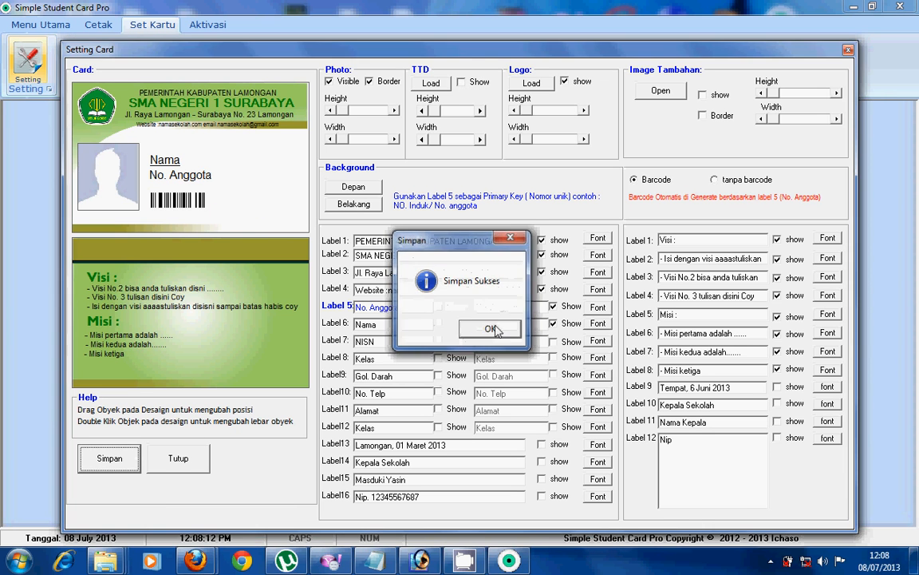
{"action": "left_click", "coordinate": [491, 328]}
{"action": "left_click", "coordinate": [848, 50]}
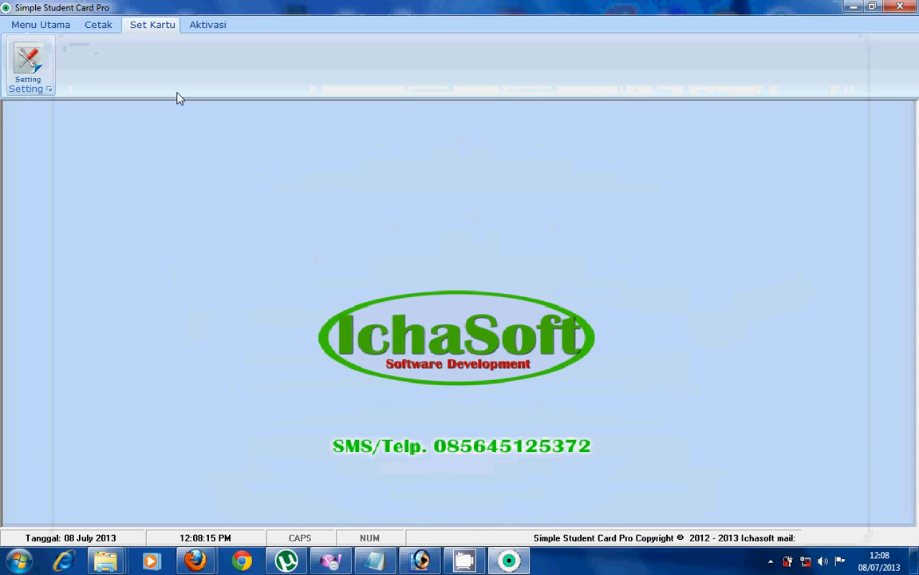
Display the print preview of all student cards with the front design (Desain depan).
{"action": "left_click", "coordinate": [97, 25]}
{"action": "left_click", "coordinate": [25, 57]}
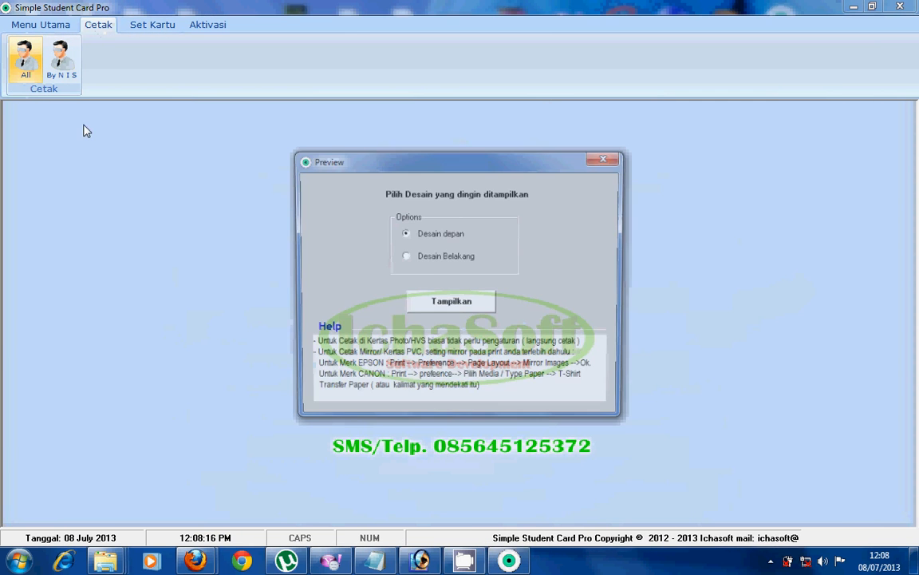
{"action": "left_click", "coordinate": [438, 301]}
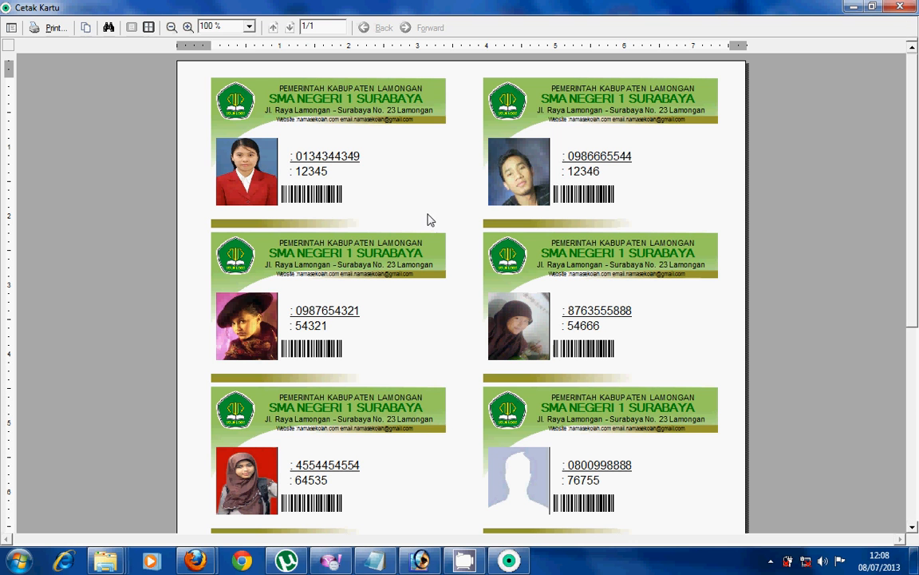
Examine the photo, number, underlined value and barcode layout of the previewed cards at 200% zoom.
{"action": "left_click", "coordinate": [249, 26]}
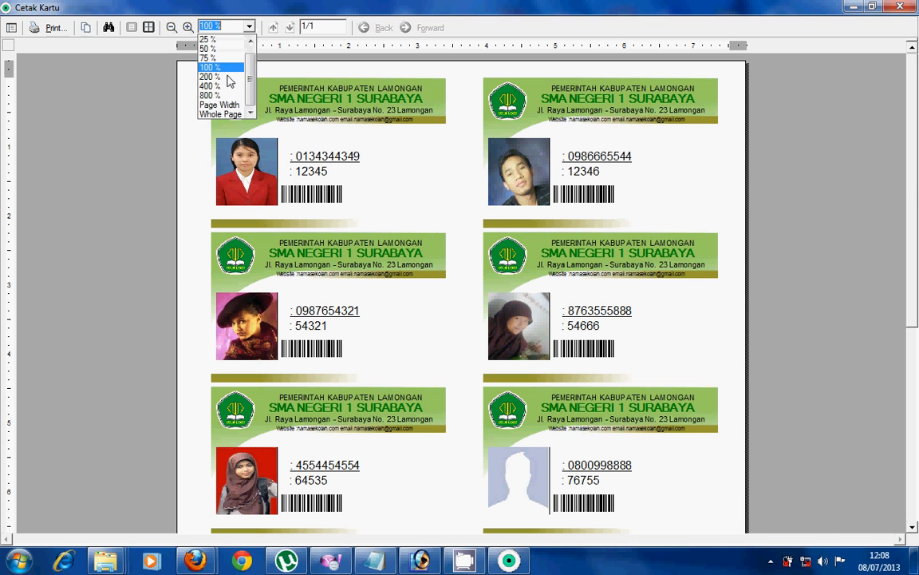
{"action": "left_click", "coordinate": [209, 80]}
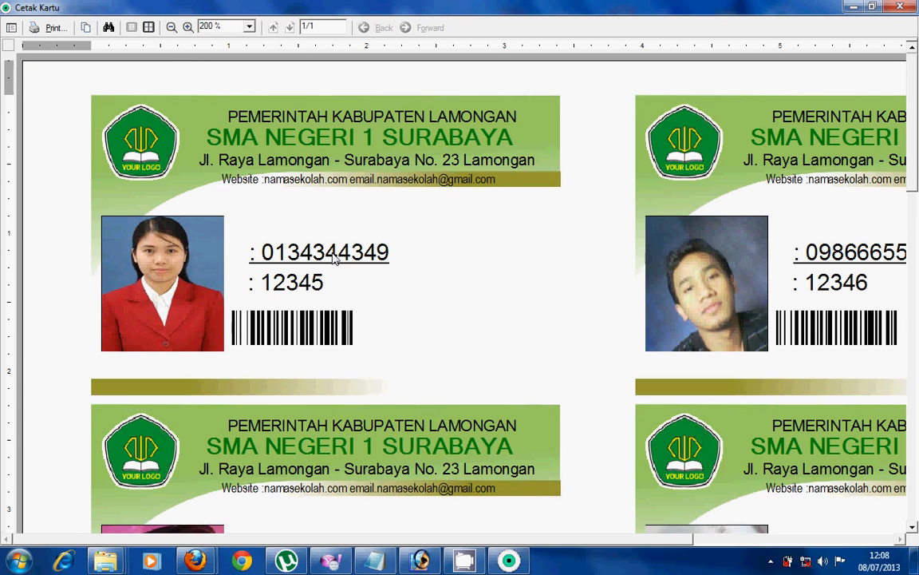
{"action": "left_click_drag", "start_coordinate": [338, 254], "coordinate": [291, 183]}
{"action": "left_click_drag", "start_coordinate": [785, 197], "coordinate": [782, 126]}
{"action": "left_click_drag", "start_coordinate": [255, 201], "coordinate": [252, 114]}
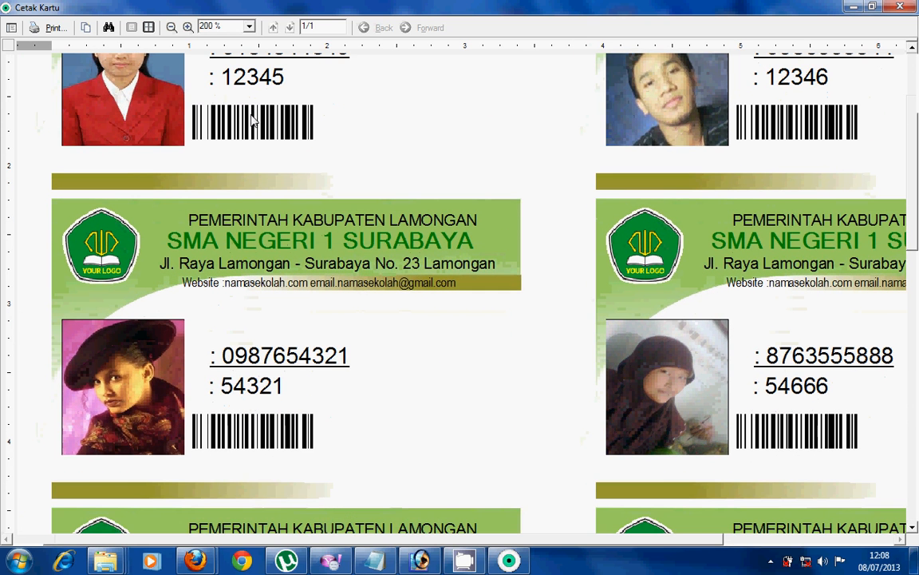
{"action": "scroll", "coordinate": [250, 149], "scroll_direction": "up", "scroll_amount": 1}
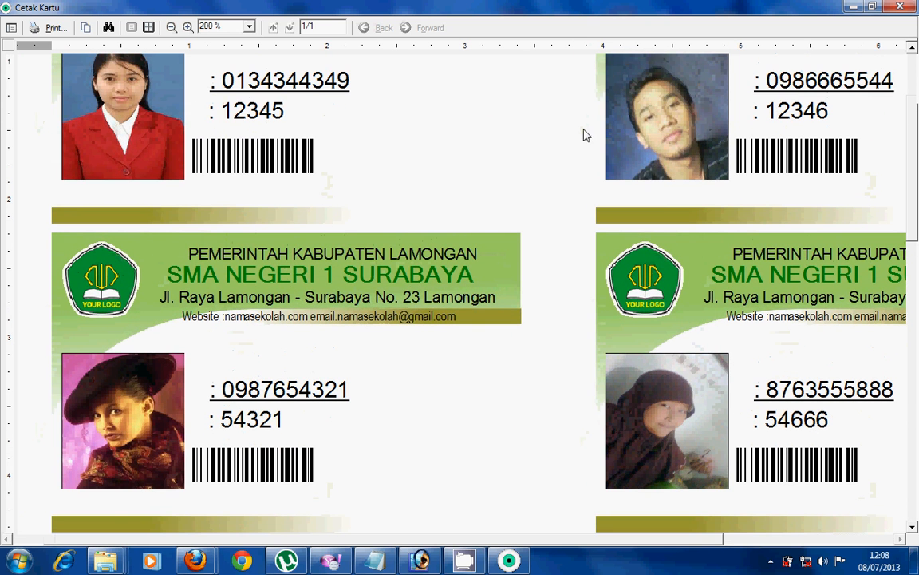
{"action": "scroll", "coordinate": [762, 149], "scroll_direction": "up", "scroll_amount": 1}
{"action": "scroll", "coordinate": [762, 149], "scroll_direction": "right", "scroll_amount": 1}
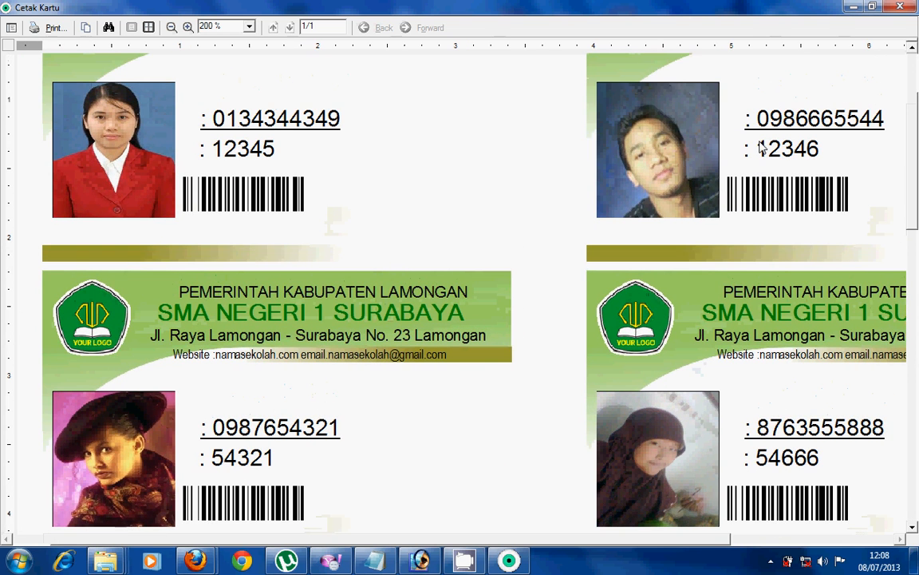
{"action": "left_click_drag", "start_coordinate": [295, 120], "coordinate": [298, 145]}
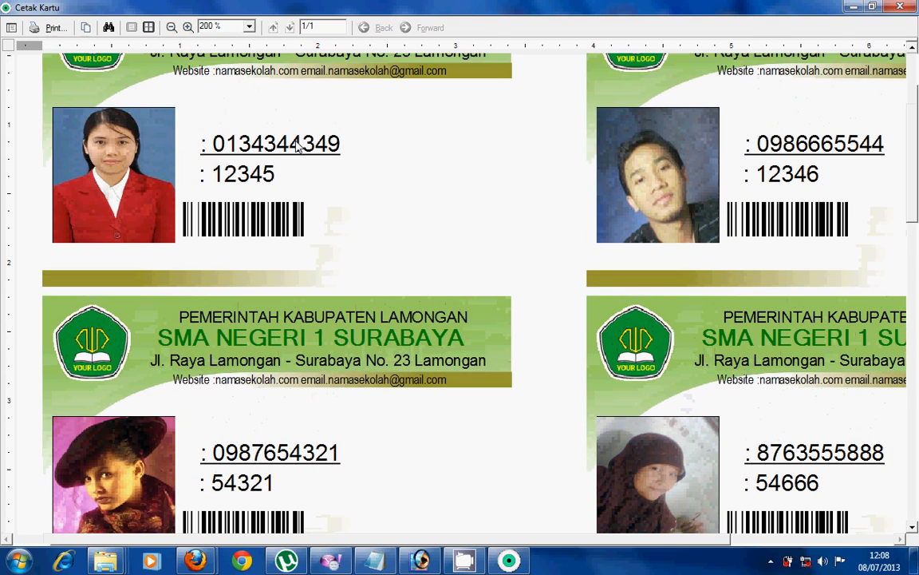
{"action": "scroll", "coordinate": [361, 164], "scroll_direction": "down", "scroll_amount": 1}
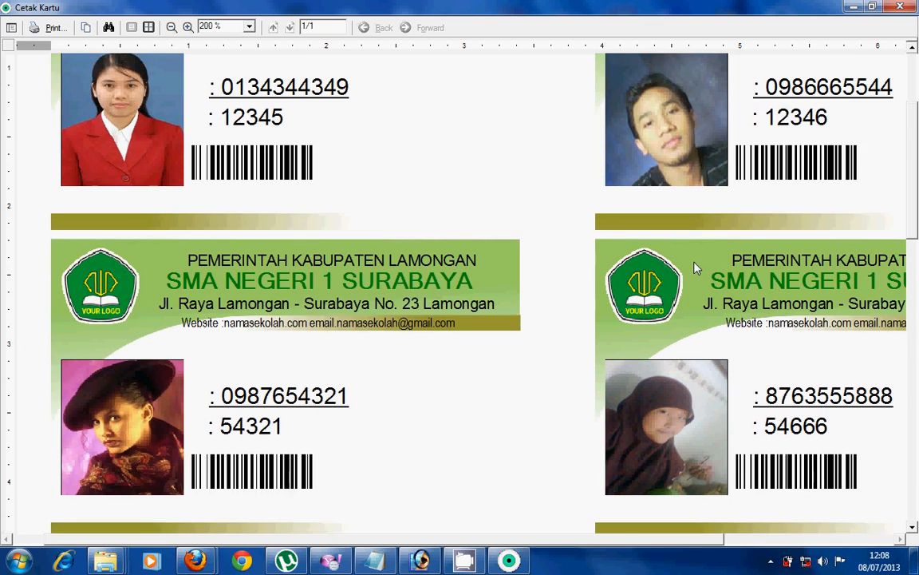
{"action": "scroll", "coordinate": [695, 240], "scroll_direction": "down", "scroll_amount": 3}
{"action": "left_click_drag", "start_coordinate": [676, 451], "coordinate": [679, 288]}
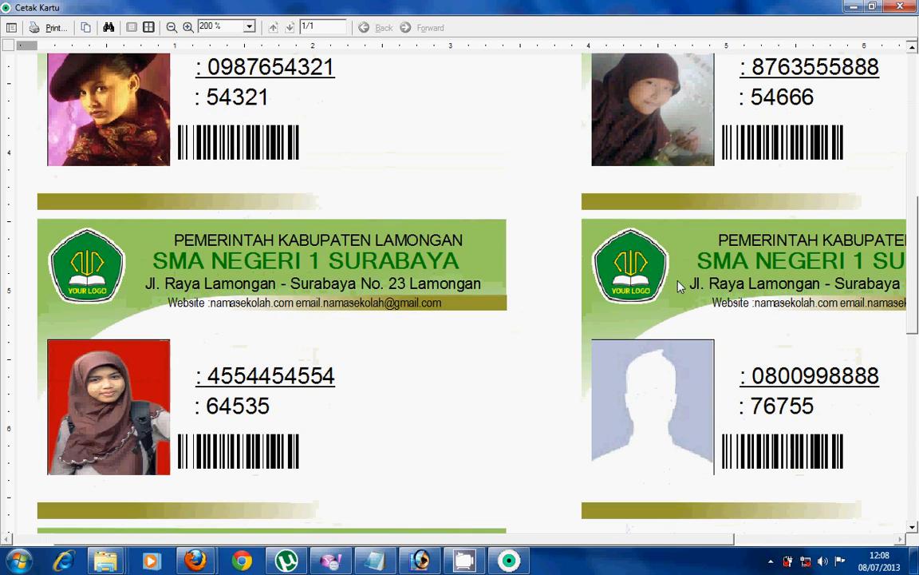
{"action": "left_click_drag", "start_coordinate": [678, 288], "coordinate": [667, 385]}
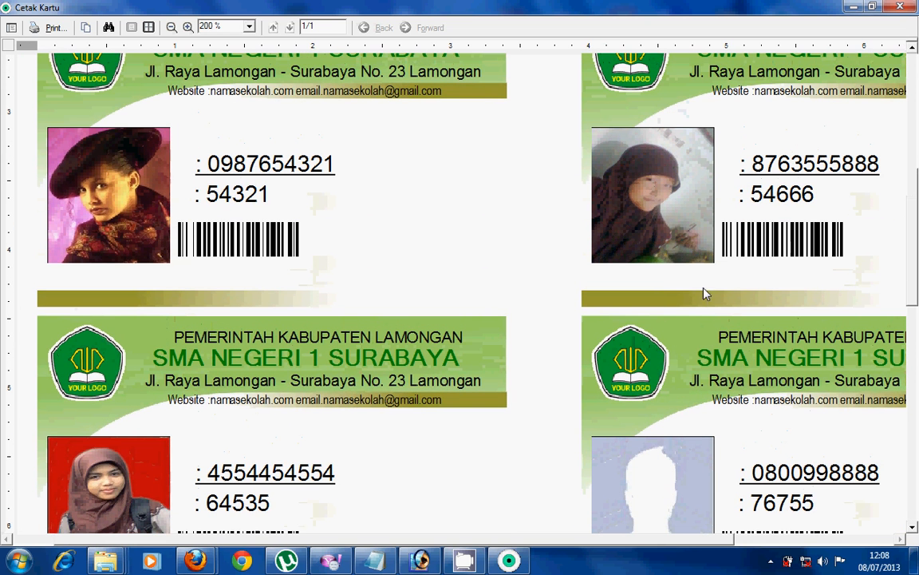
{"action": "scroll", "coordinate": [702, 230], "scroll_direction": "up", "scroll_amount": 2}
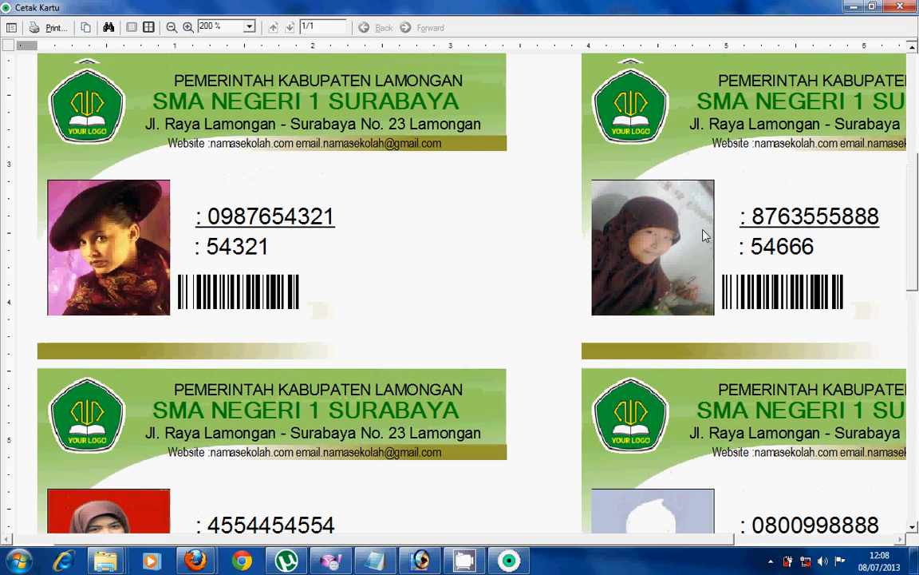
Return the card preview to 100% zoom and look over the remaining cards on the page.
{"action": "left_click", "coordinate": [249, 27]}
{"action": "left_click", "coordinate": [196, 63]}
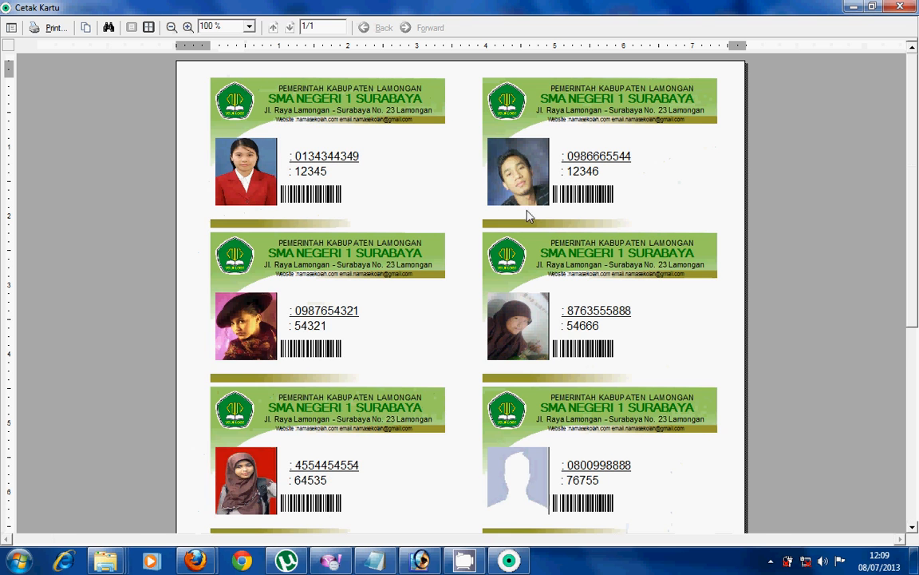
{"action": "scroll", "coordinate": [585, 198], "scroll_direction": "down", "scroll_amount": 5}
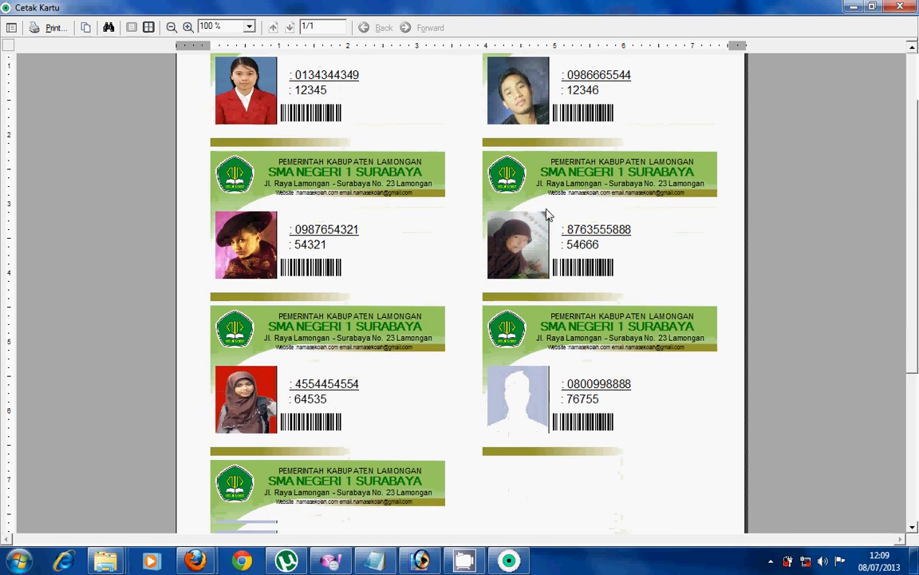
Look over the full page of previewed cards, and close the print preview and the design selection dialog.
{"action": "left_click_drag", "start_coordinate": [356, 285], "coordinate": [405, 167]}
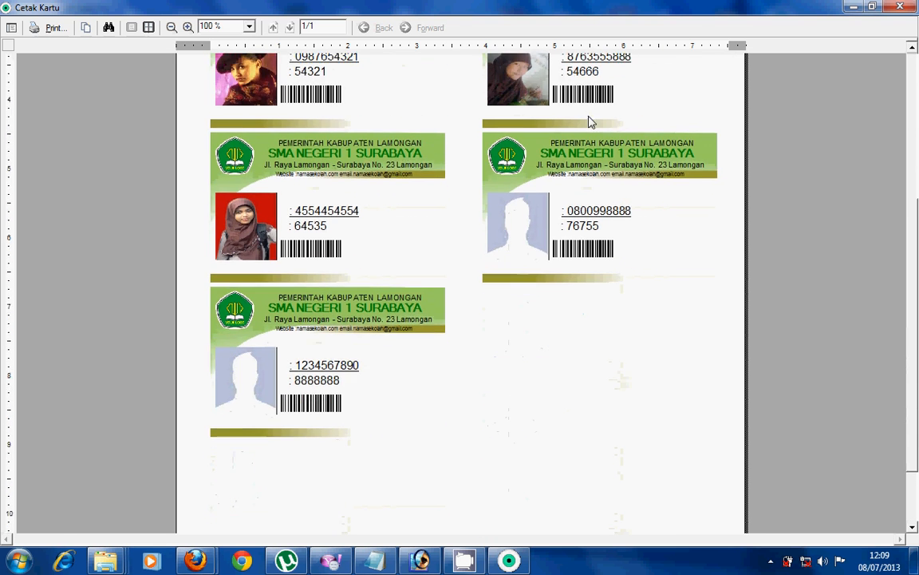
{"action": "left_click_drag", "start_coordinate": [589, 118], "coordinate": [577, 308]}
{"action": "scroll", "coordinate": [578, 313], "scroll_direction": "up", "scroll_amount": 3}
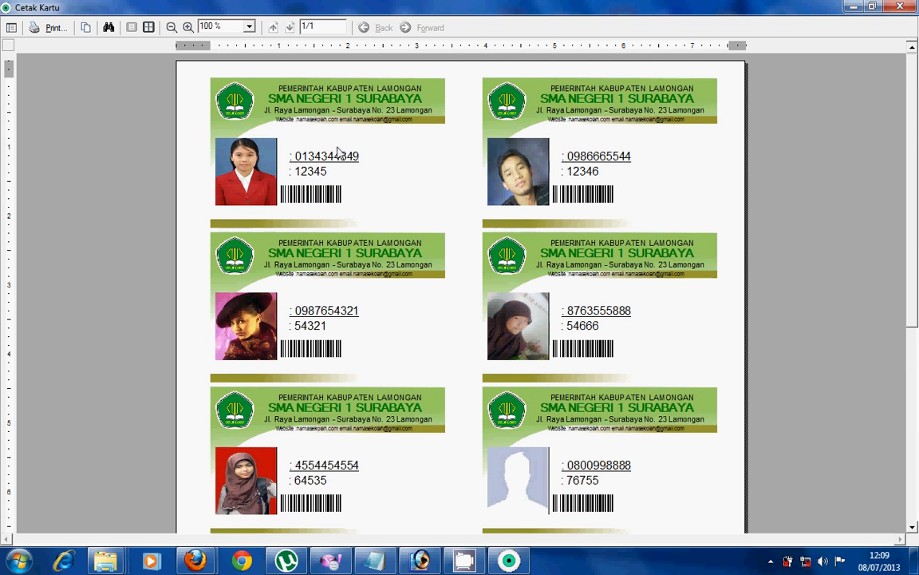
{"action": "left_click", "coordinate": [902, 9]}
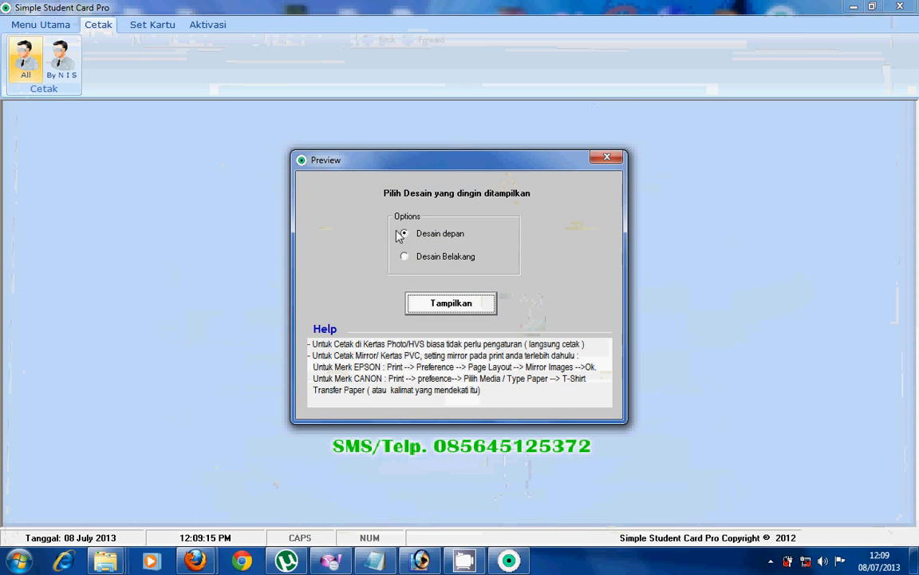
{"action": "left_click", "coordinate": [609, 159]}
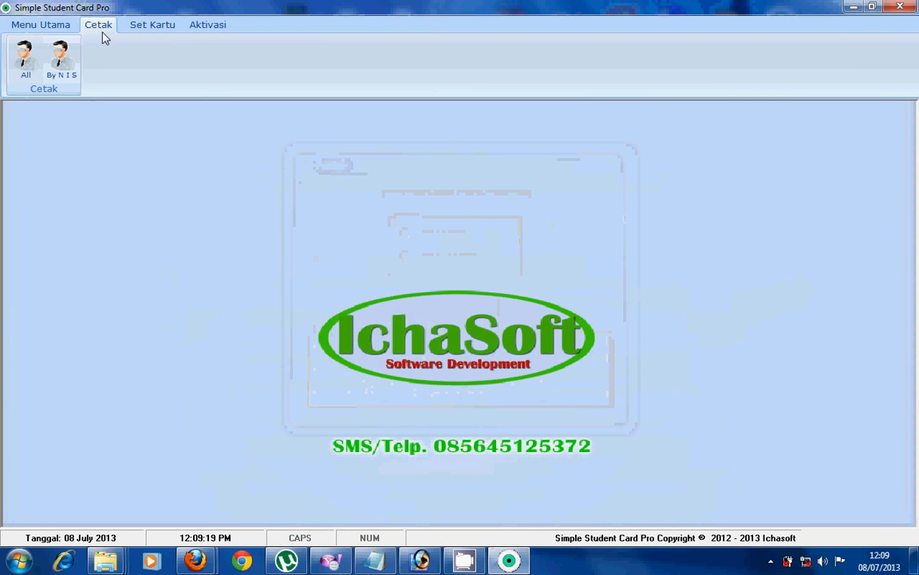
Reopen the card settings to review the saved front and back designs, and close them.
{"action": "left_click", "coordinate": [142, 27]}
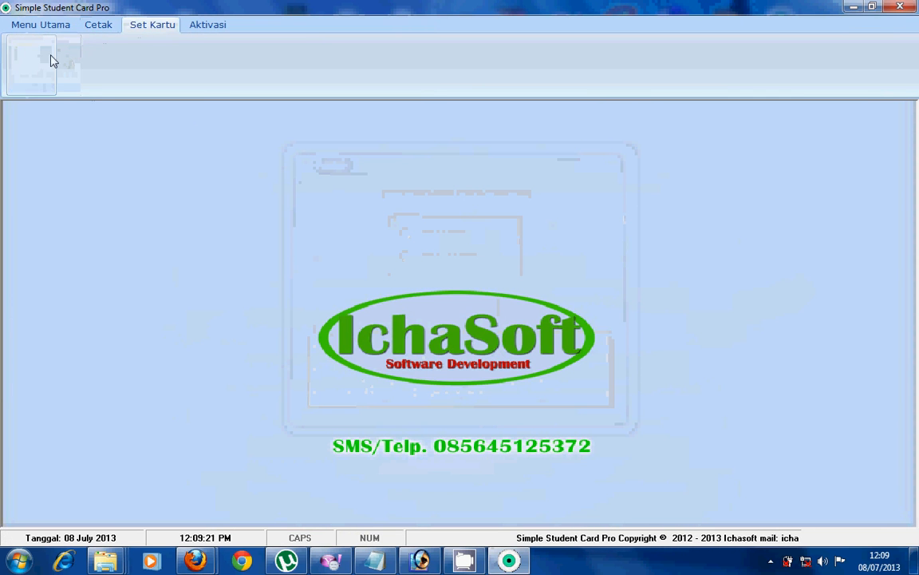
{"action": "left_click", "coordinate": [33, 62]}
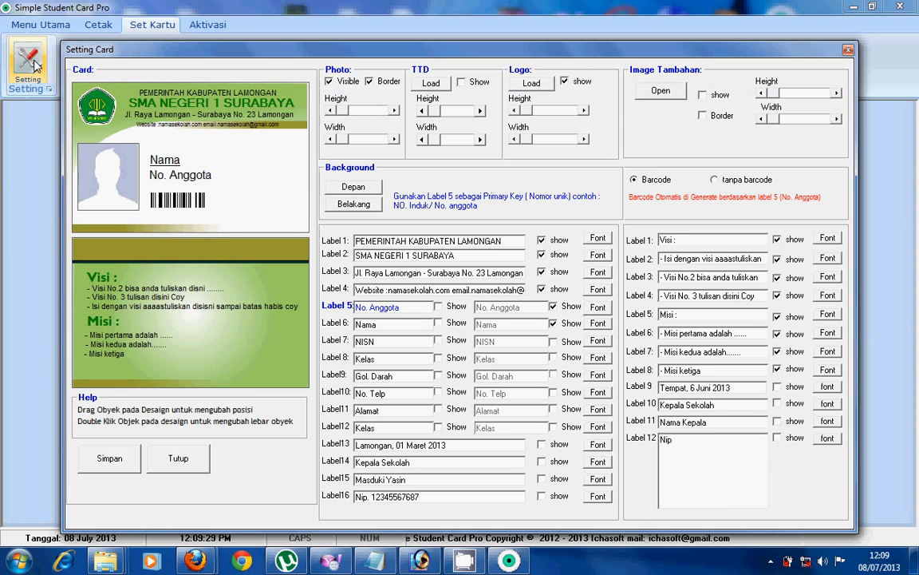
{"action": "left_click", "coordinate": [185, 460]}
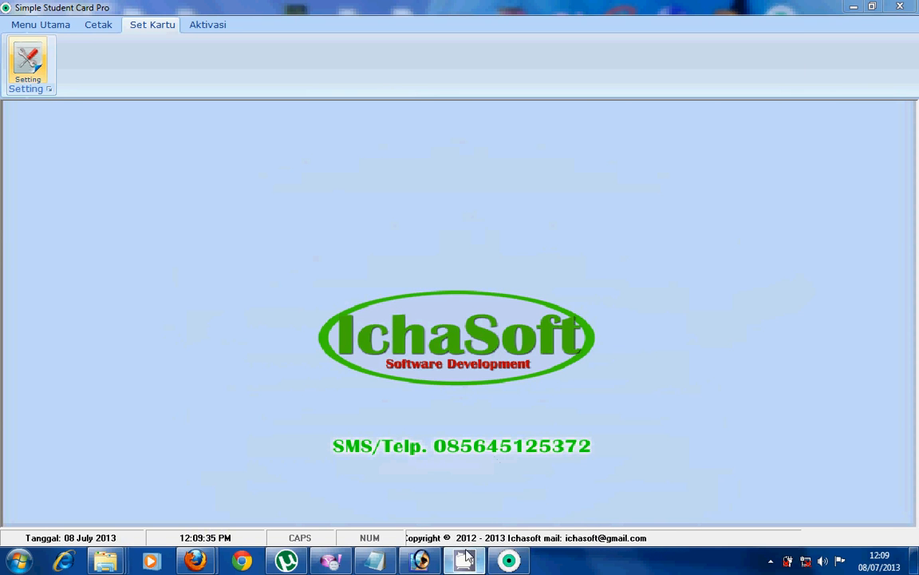
Minimize the student card application and switch to the CamStudio recorder window.
{"action": "left_click", "coordinate": [855, 7]}
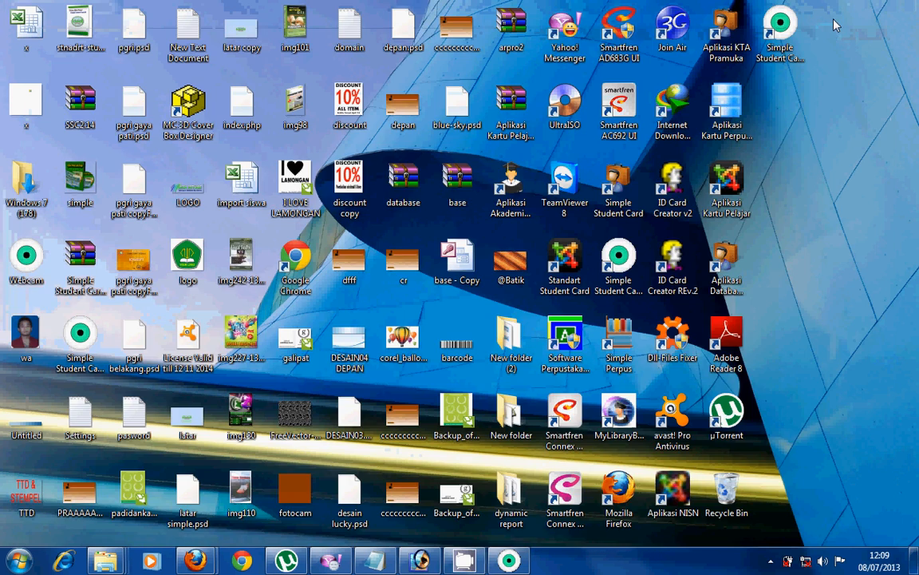
{"action": "right_click", "coordinate": [458, 563]}
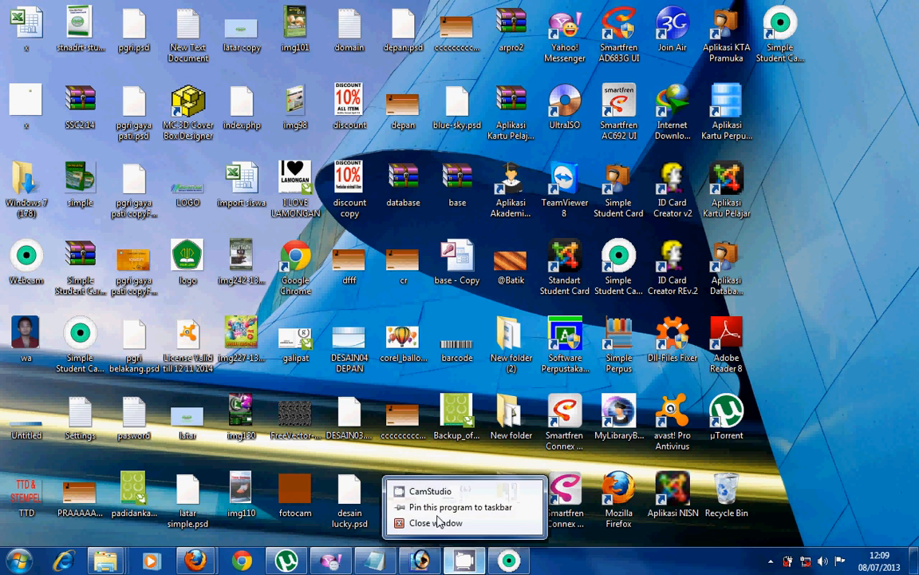
{"action": "left_click", "coordinate": [430, 491]}
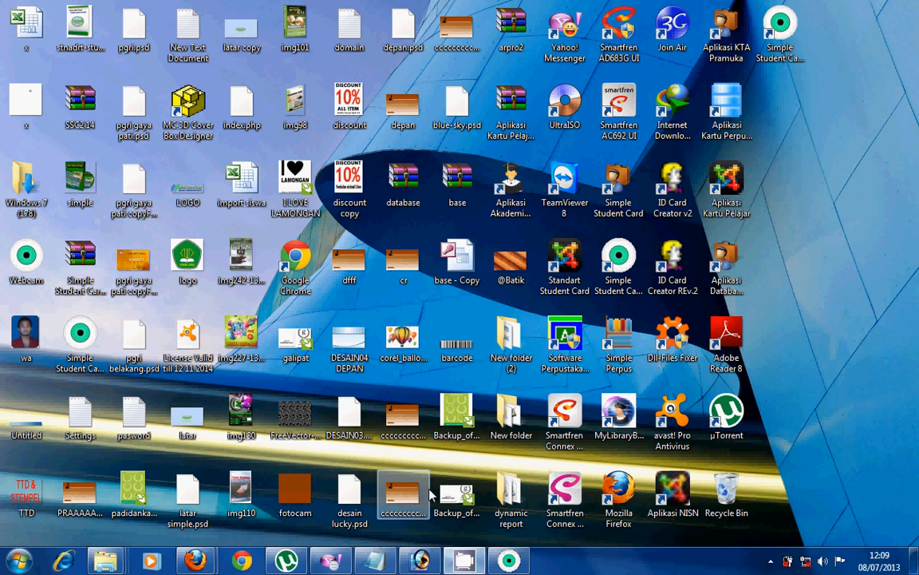
{"action": "left_click", "coordinate": [771, 562]}
{"action": "left_click", "coordinate": [793, 487]}
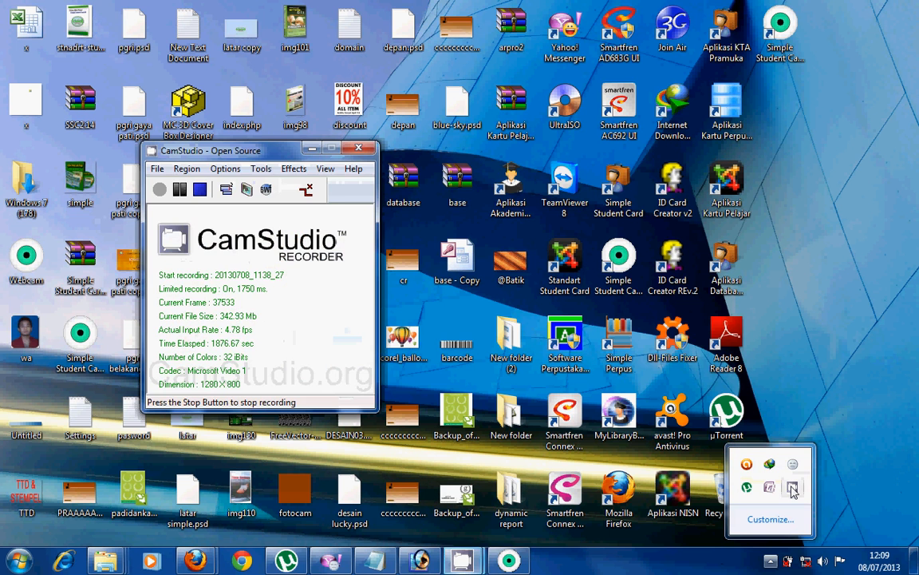